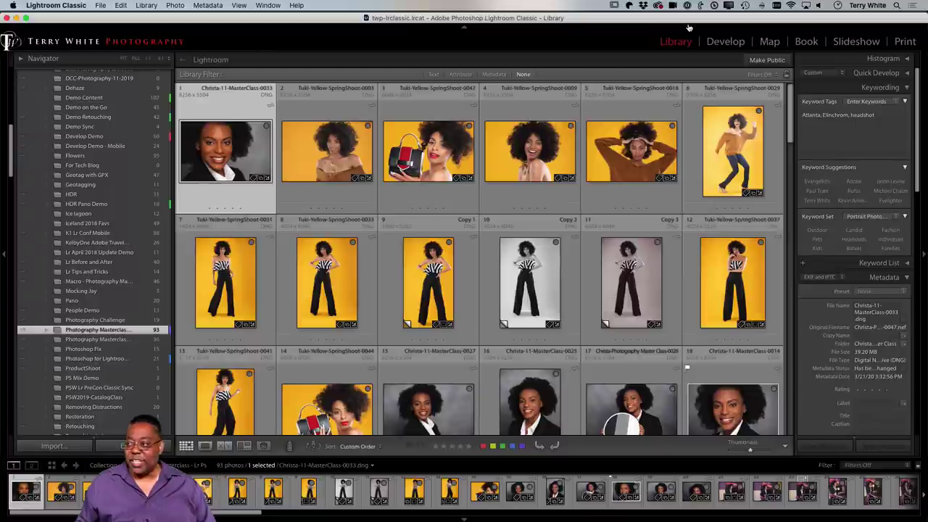
Switch to cloud Lightroom's Photography Masterclass - Lr Ps album of 93 photos
key("super+Tab")
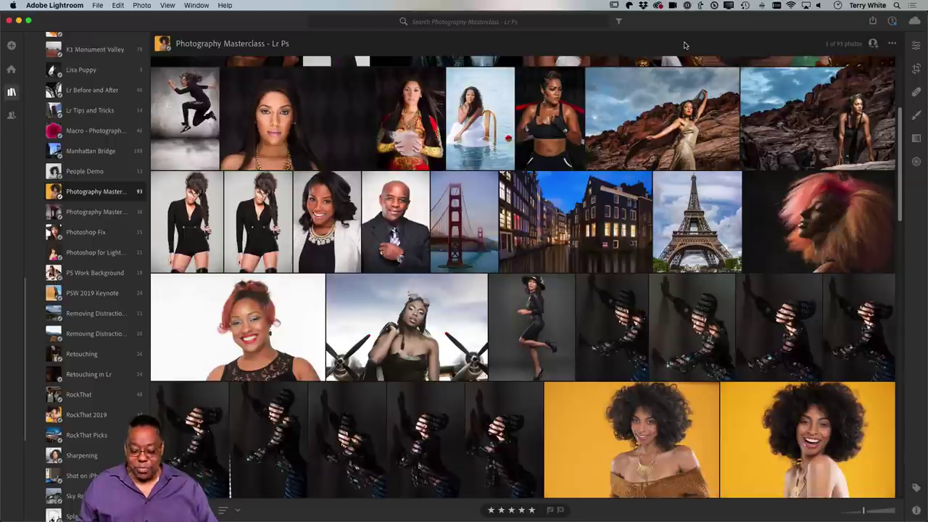
Switch back to Lightroom Classic's Library showing the synced 93-photo masterclass collection
key("super+Tab")
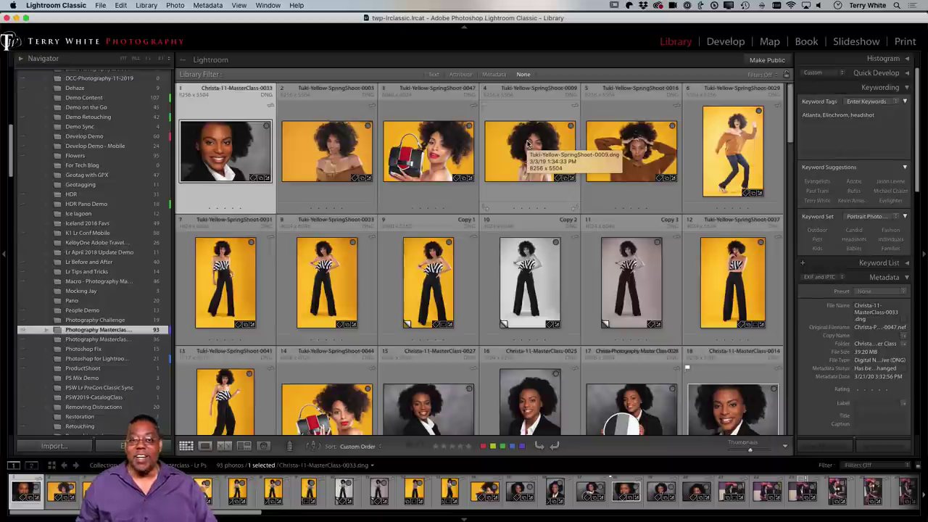
Bring the cloud Lightroom grid of the Lr Ps album's 93 photos forward again
key("super+Tab")
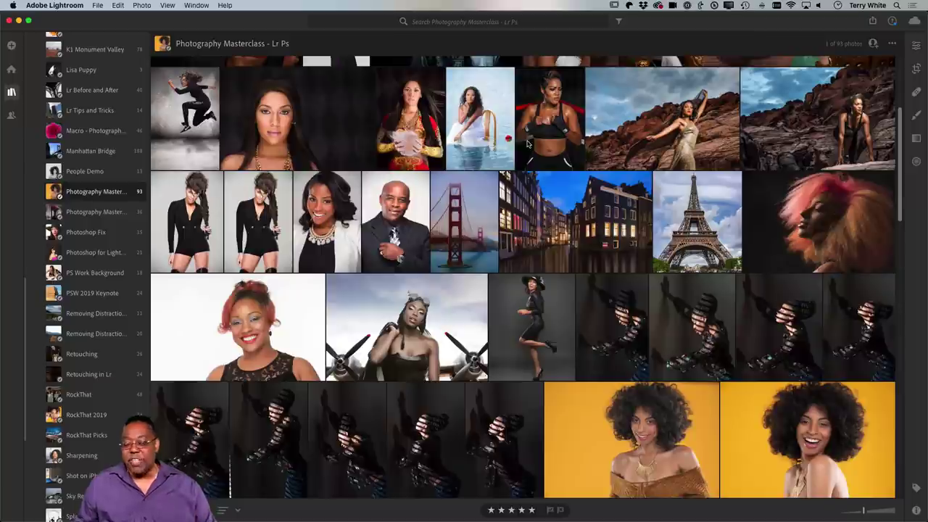
Return to the Lightroom Classic Library grid of the Photography Masterclass collection
key("super+Tab")
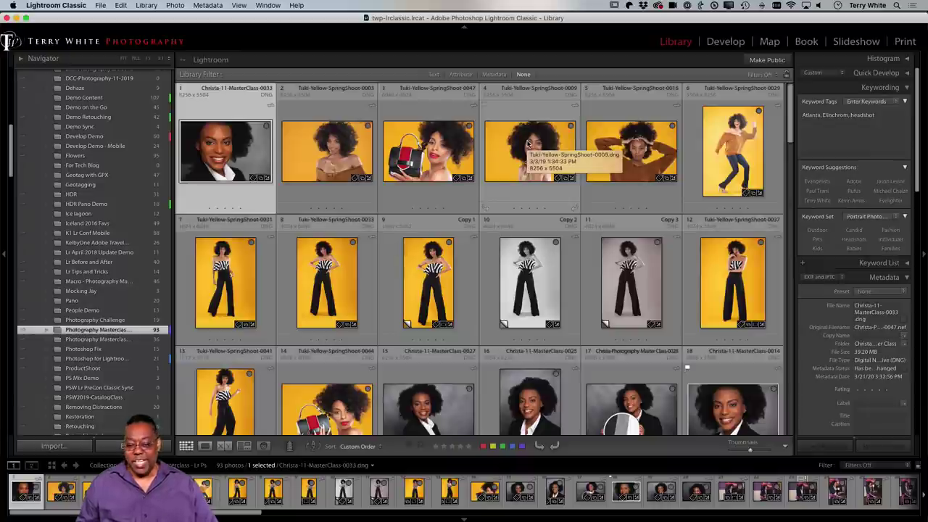
key("super+Tab")
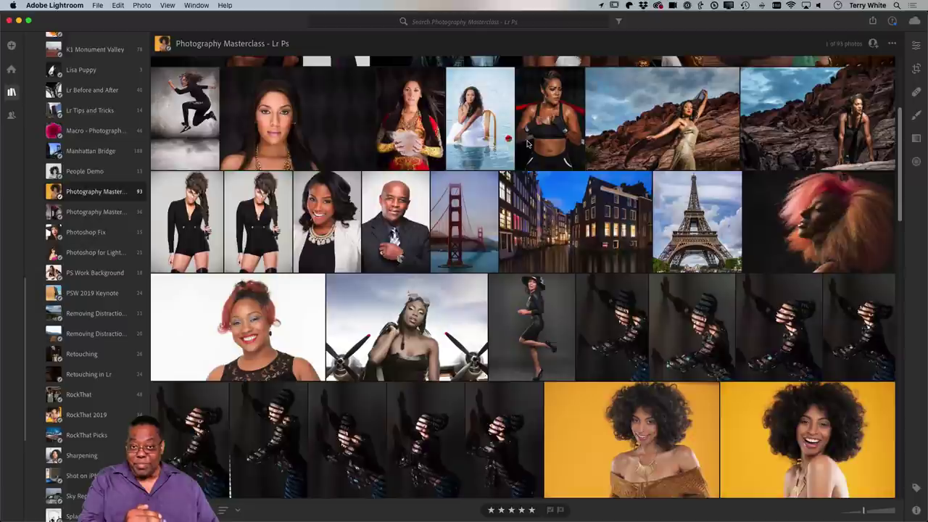
key("super+Tab")
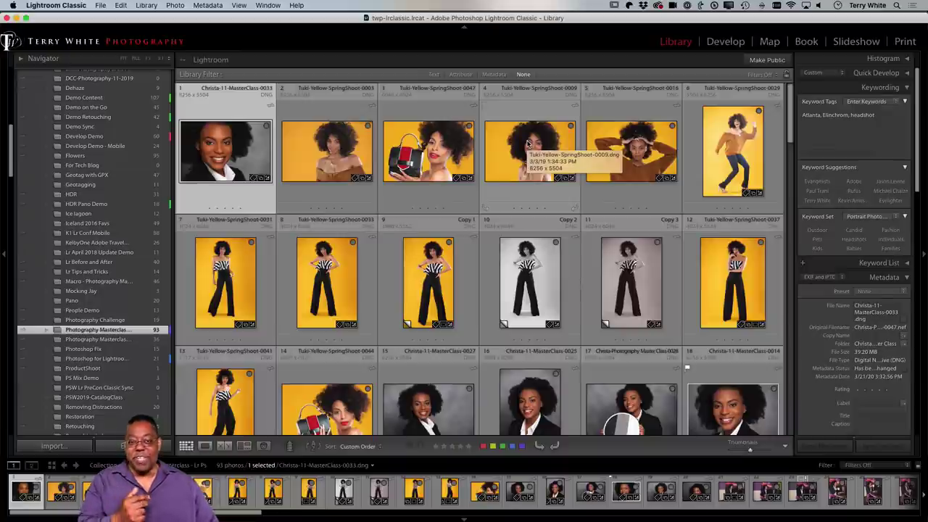
key("super+Tab")
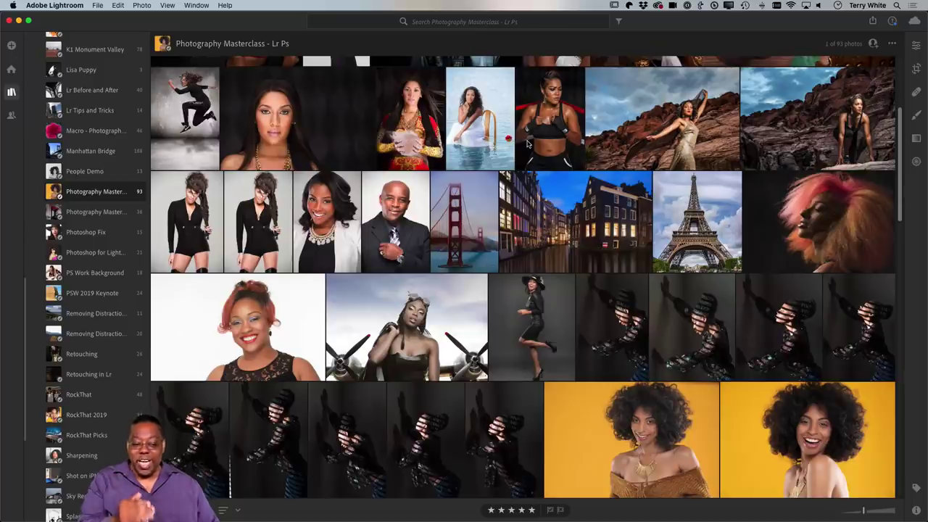
key("super+Tab")
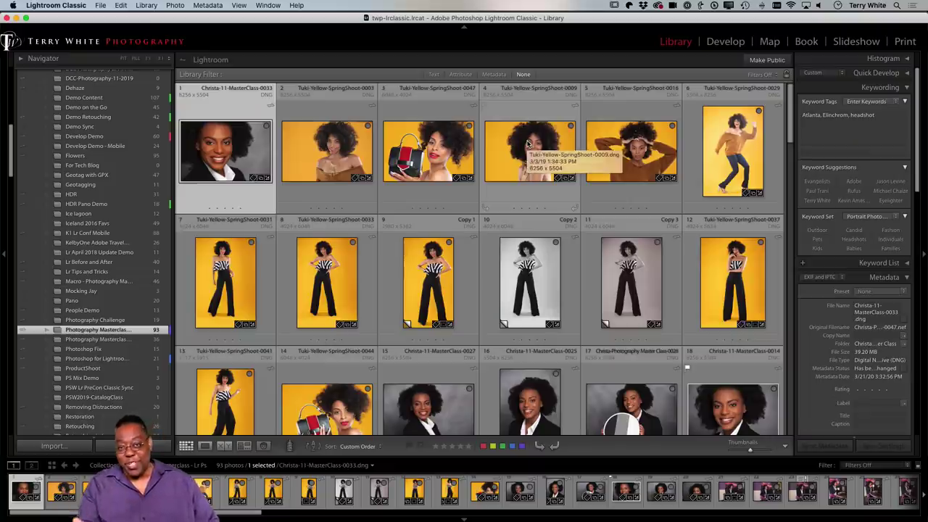
Switch to the cloud Lightroom grid of the Photography Masterclass - Lr Ps album
key("super+Tab")
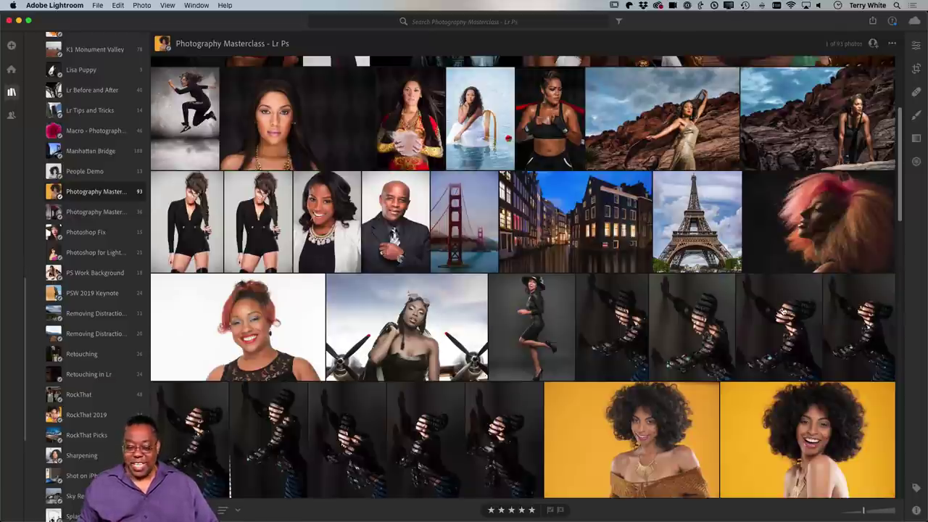
In a new Chrome window, search Google for 'lightroom compatible cameras'
key("super+Tab")
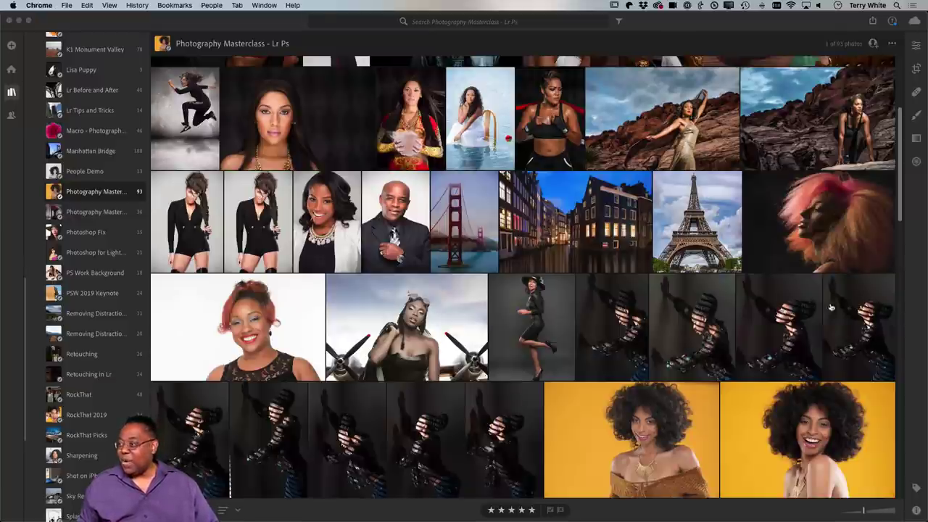
key("super+n")
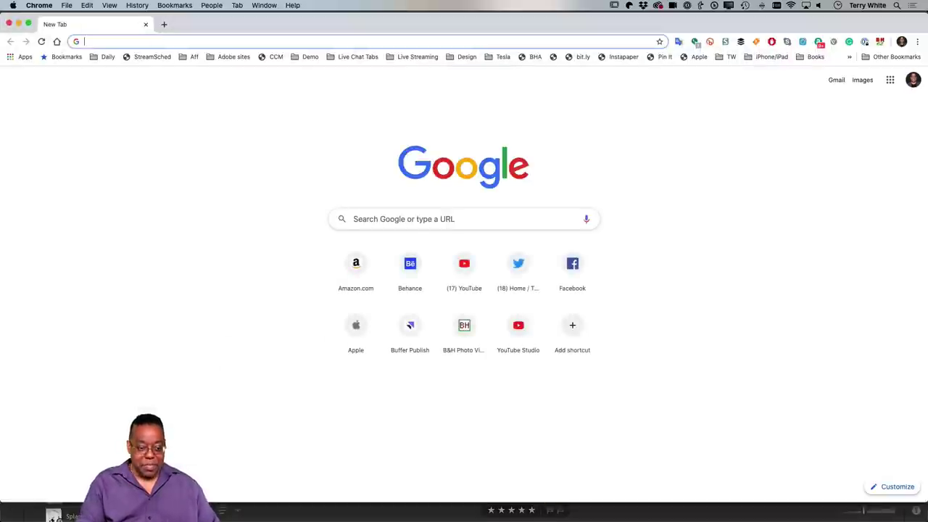
type("light")
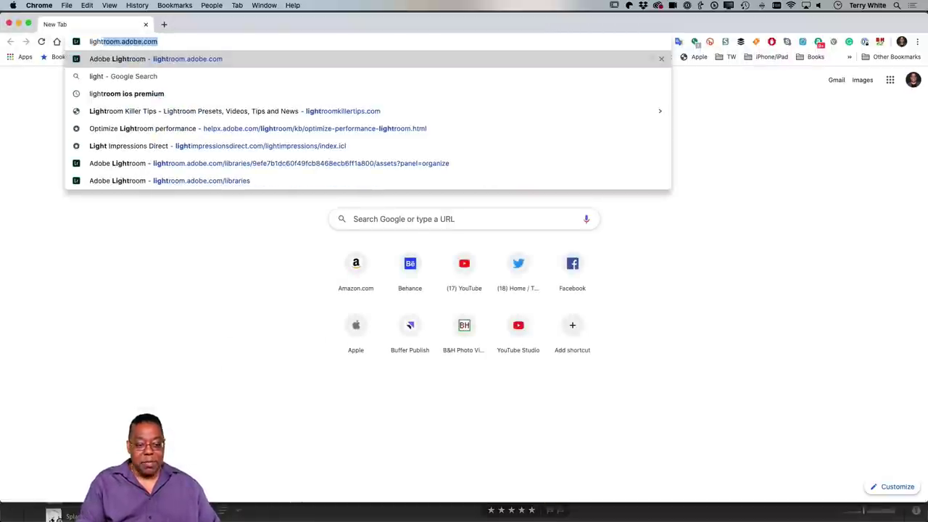
type("room compatible")
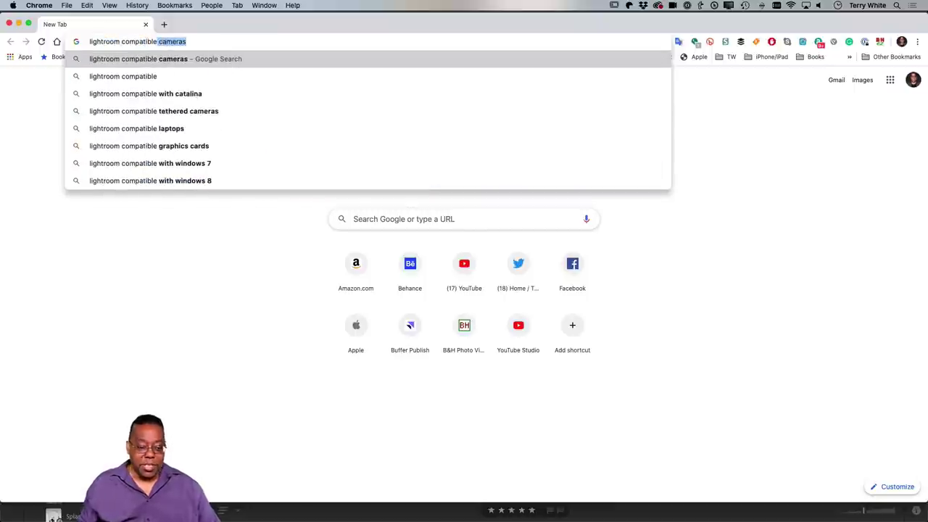
left_click(320, 60)
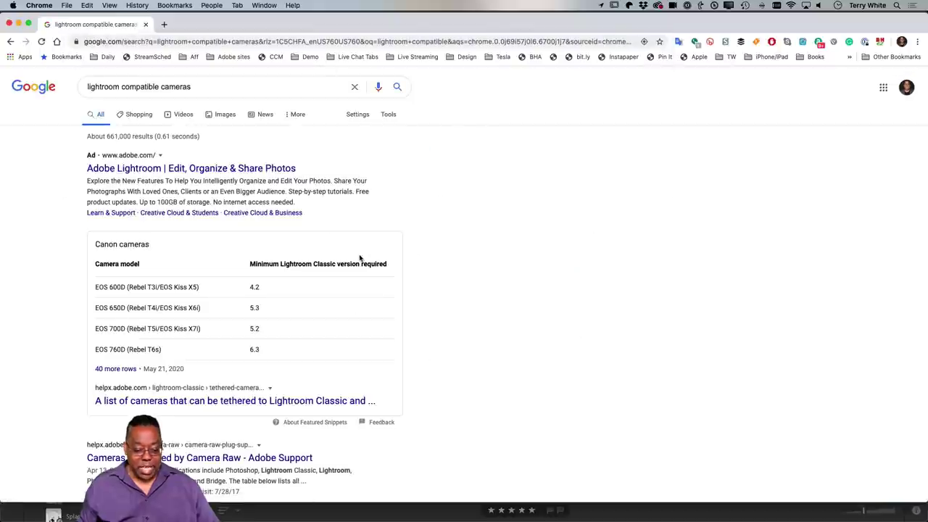
Browse Adobe's Cameras supported by Camera Raw table, then return to the search results
scroll(360, 257, "down", 5)
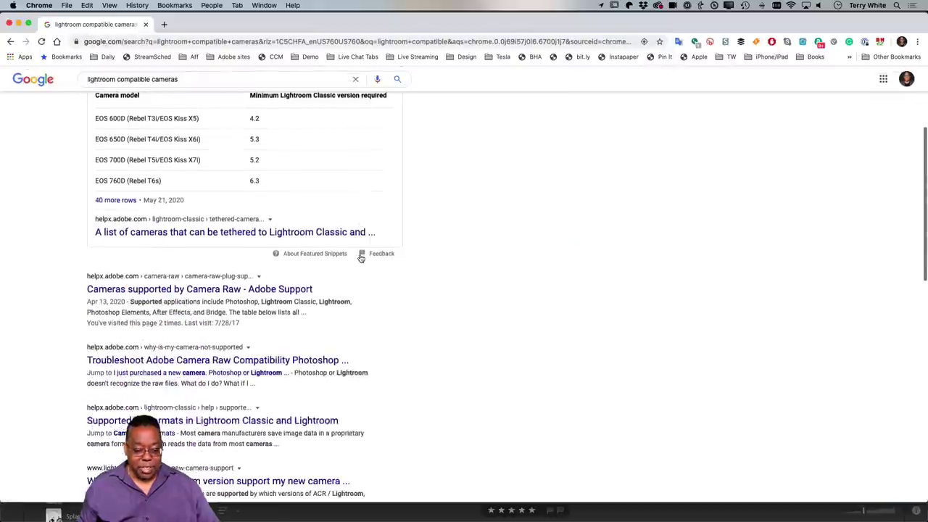
left_click(210, 274)
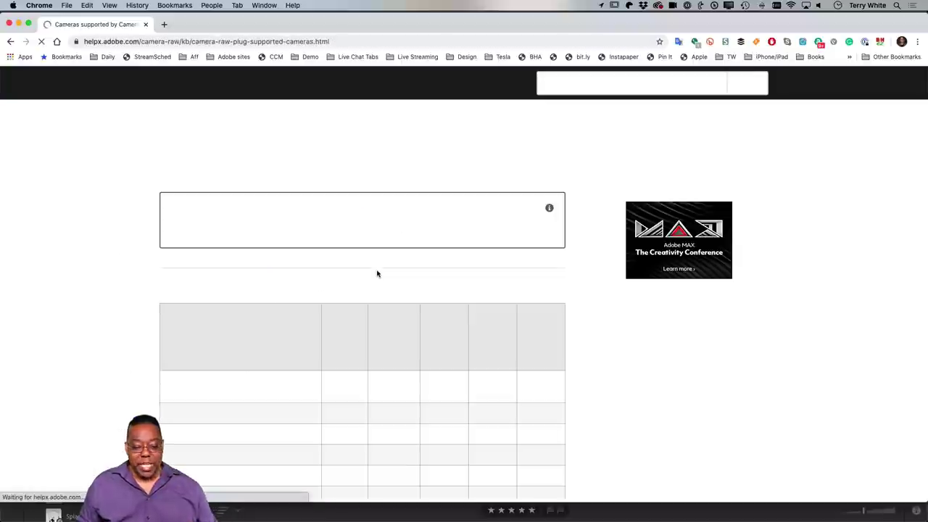
scroll(497, 277, "down", 5)
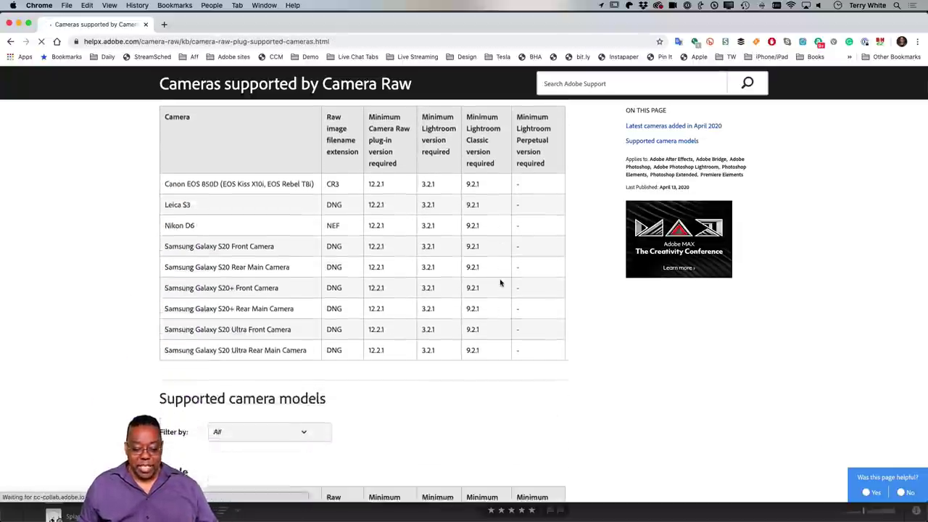
scroll(500, 283, "down", 15)
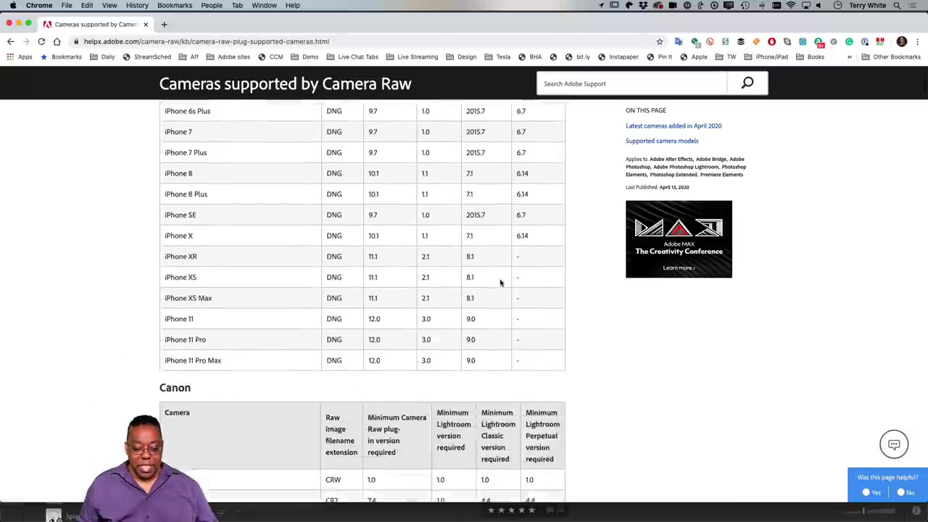
scroll(500, 283, "down", 13)
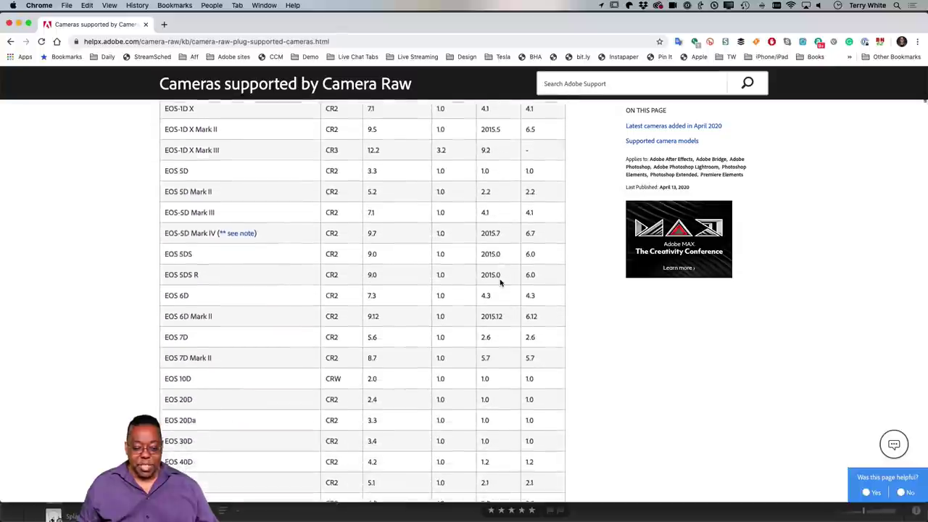
scroll(500, 282, "down", 5)
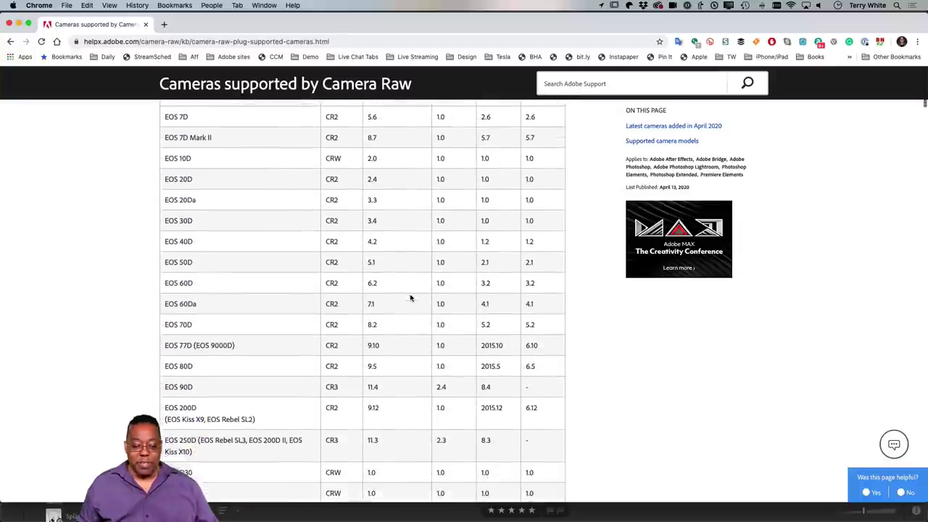
scroll(411, 297, "down", 2)
left_click(10, 41)
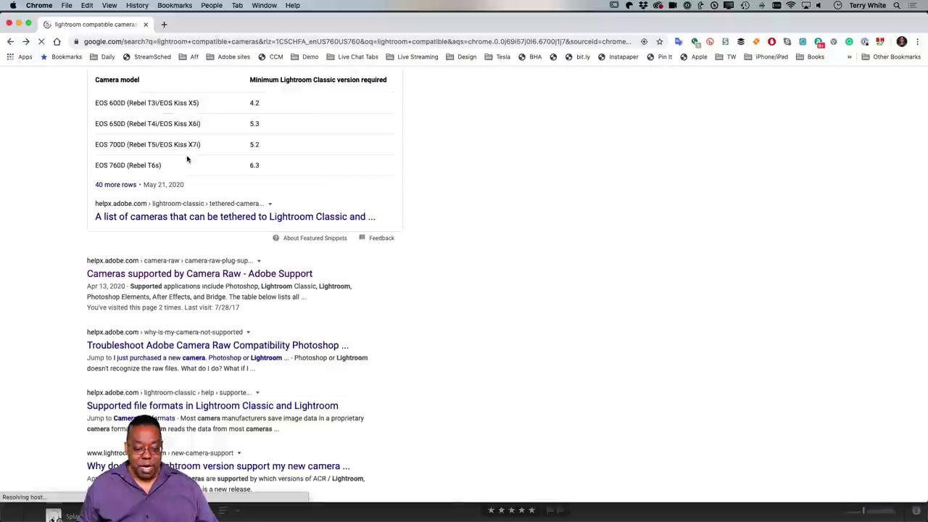
Scroll the search results and open Adobe's tethered camera support page
scroll(395, 343, "down", 3)
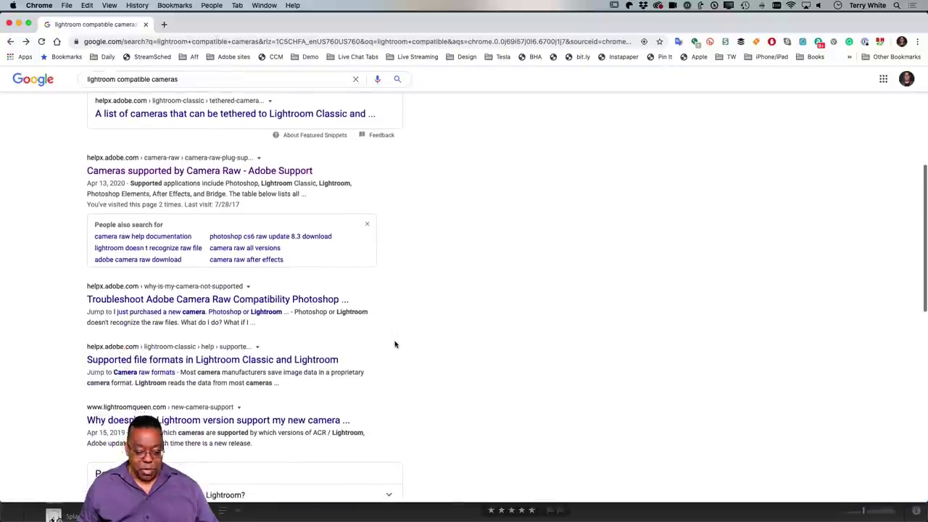
scroll(391, 344, "down", 5)
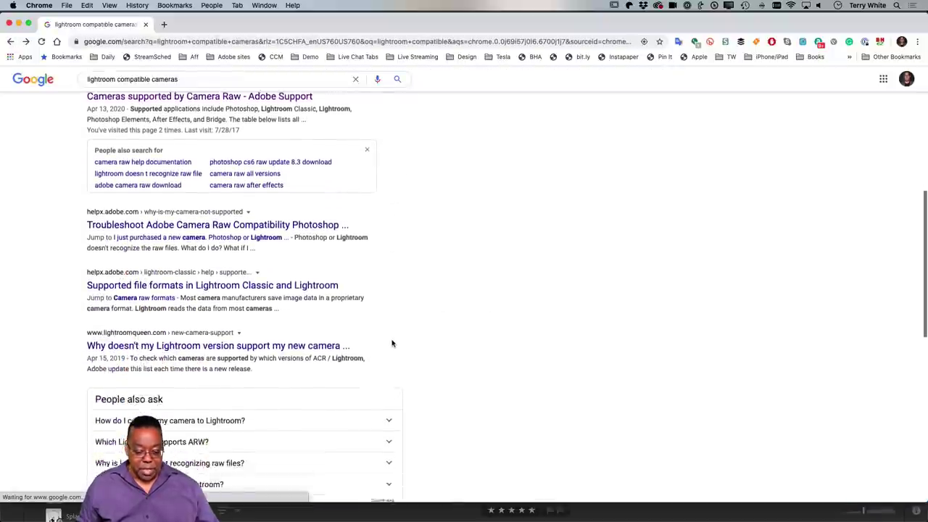
scroll(391, 343, "down", 1)
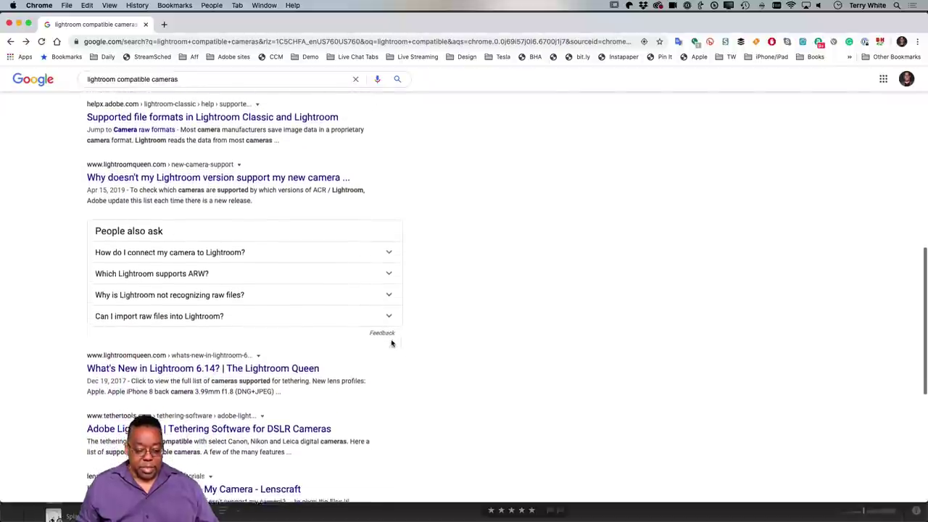
scroll(391, 343, "up", 1)
scroll(391, 344, "down", 3)
scroll(392, 343, "down", 2)
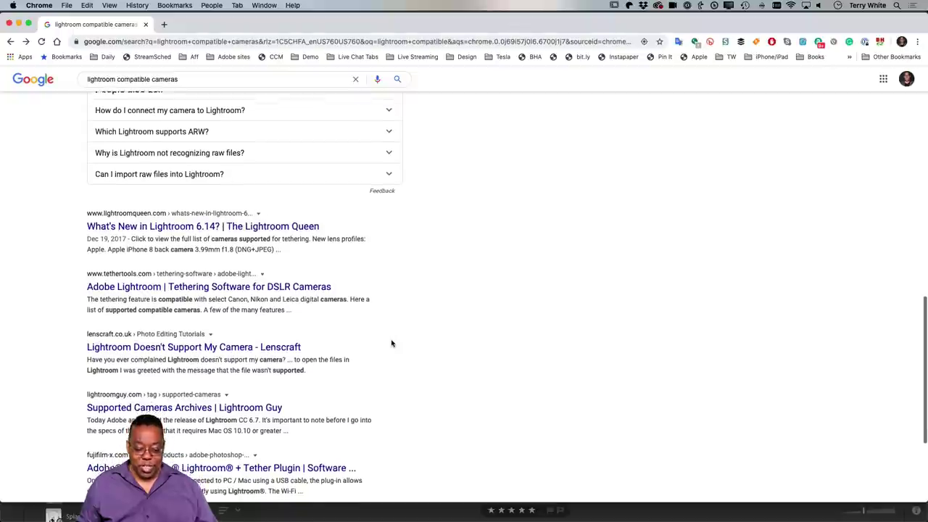
scroll(391, 344, "up", 15)
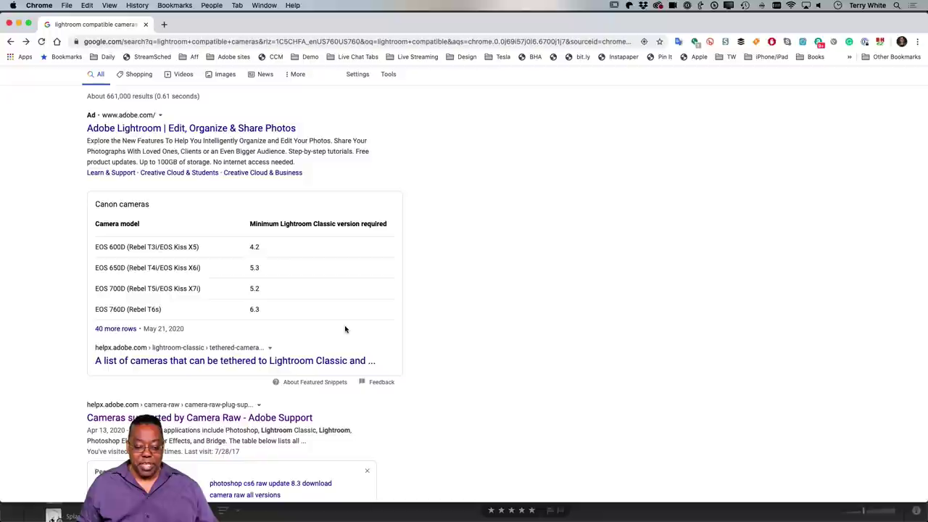
left_click(179, 369)
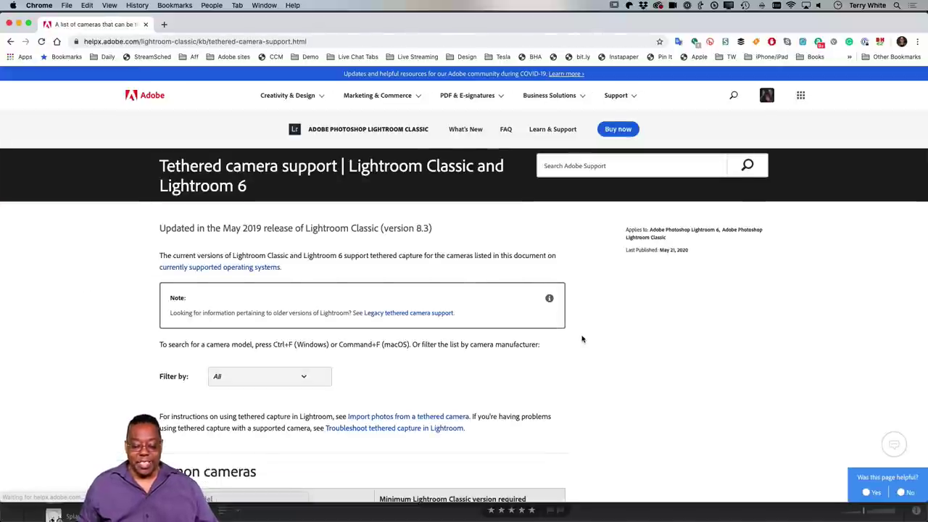
Read the Canon and Nikon tethering tables and notes, then return to Lightroom Classic
scroll(582, 337, "down", 5)
scroll(582, 338, "down", 2)
scroll(581, 339, "up", 2)
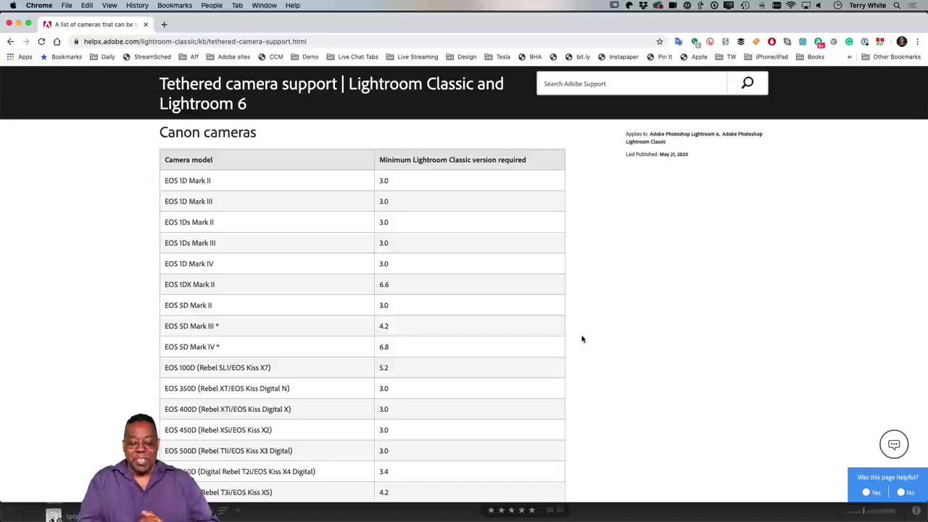
scroll(532, 308, "up", 2)
scroll(532, 308, "down", 10)
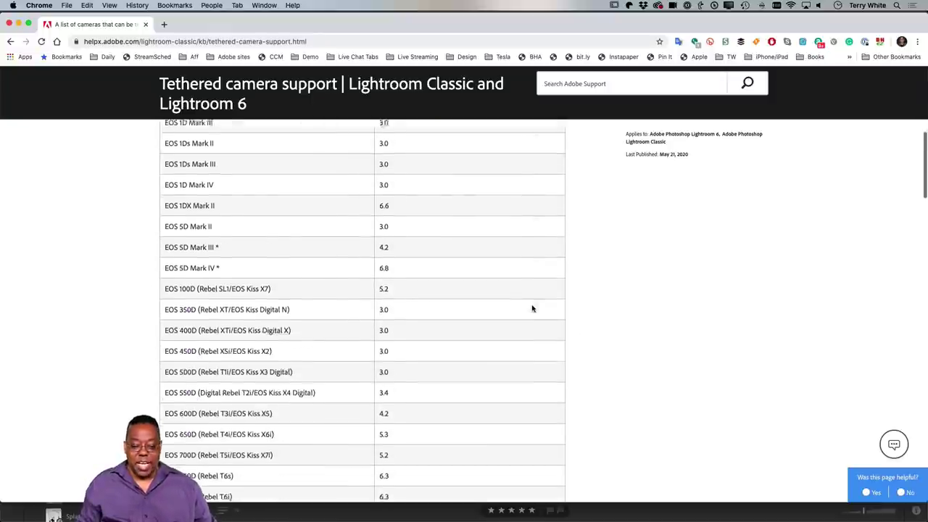
scroll(532, 308, "down", 15)
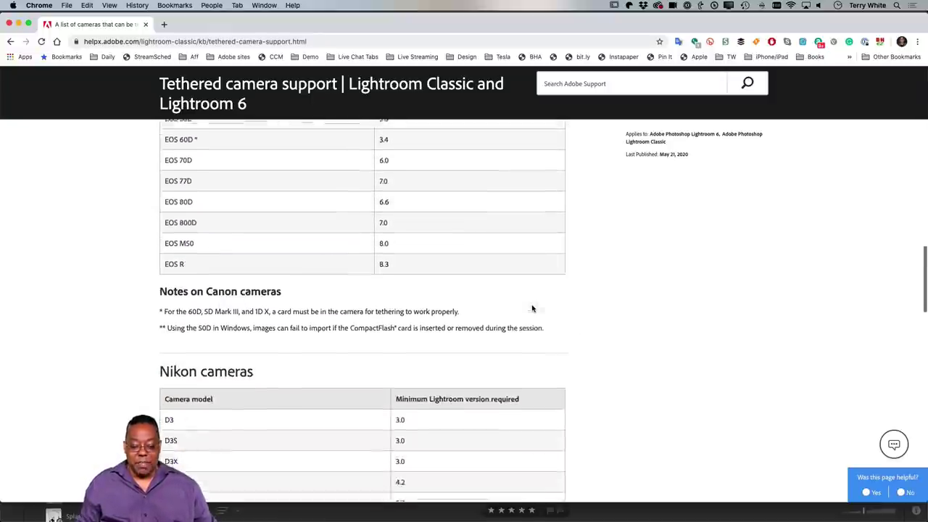
scroll(532, 308, "down", 5)
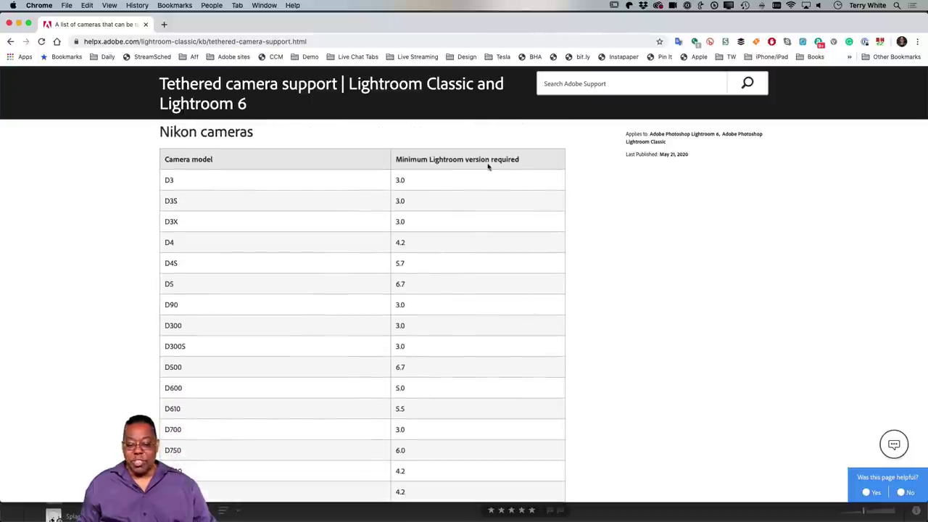
scroll(526, 317, "down", 20)
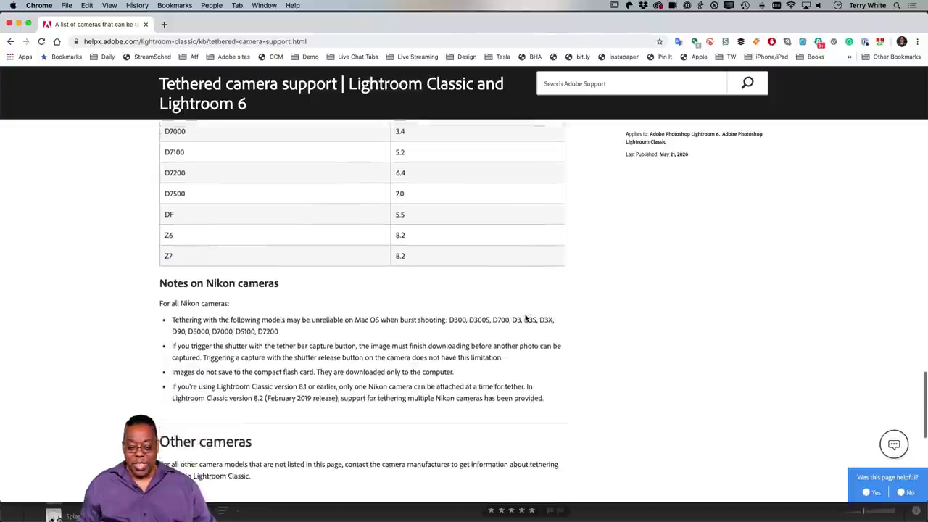
scroll(526, 317, "down", 3)
scroll(525, 316, "up", 1)
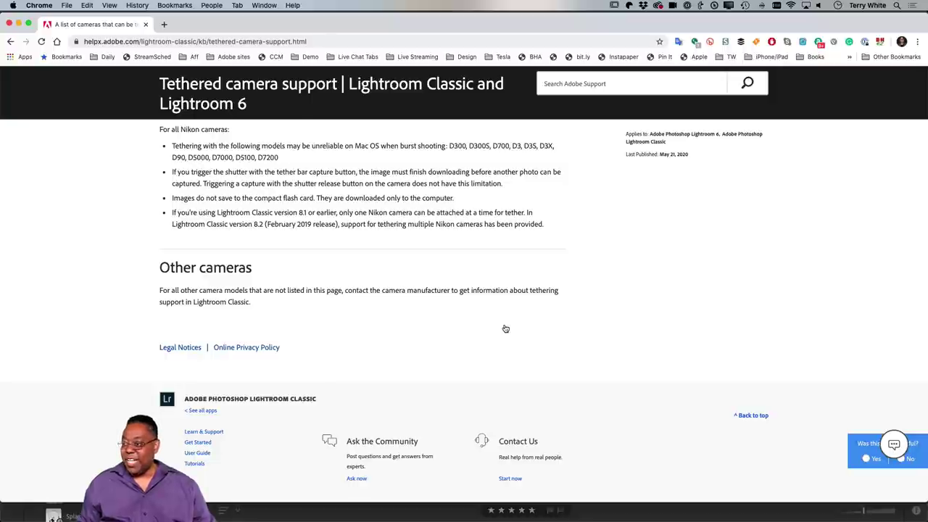
key("super+Tab")
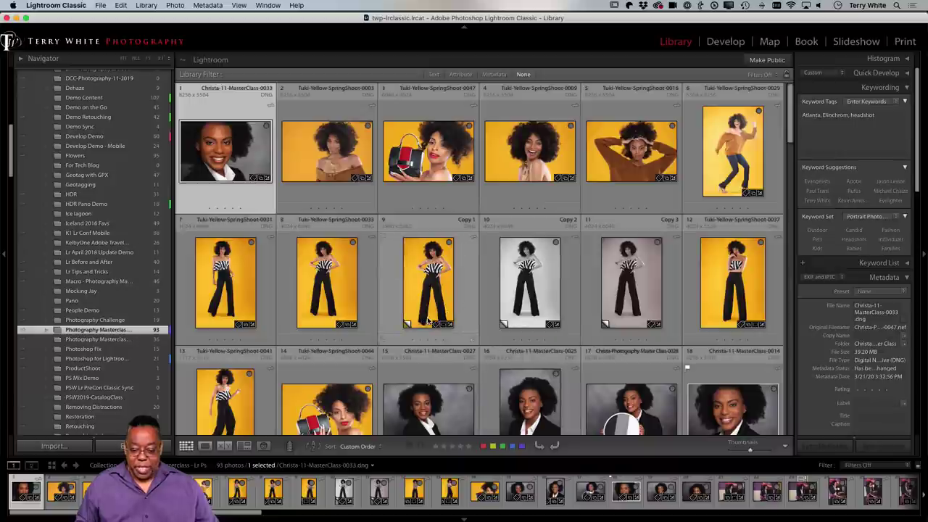
Send Tuki-Yellow-SpringShoot-0044, the yellow handbag photo, to Photoshop with Cmd+E
scroll(428, 321, "down", 5)
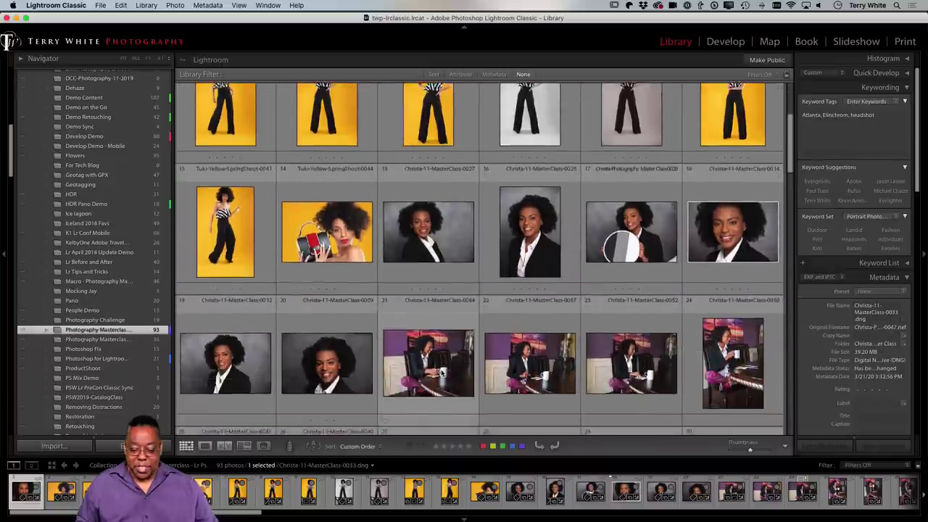
left_click(341, 247)
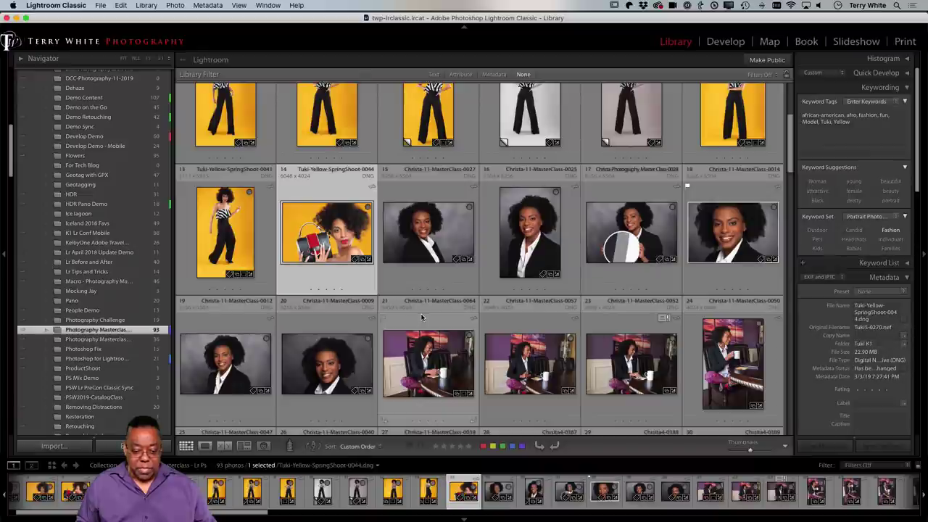
key("super+e")
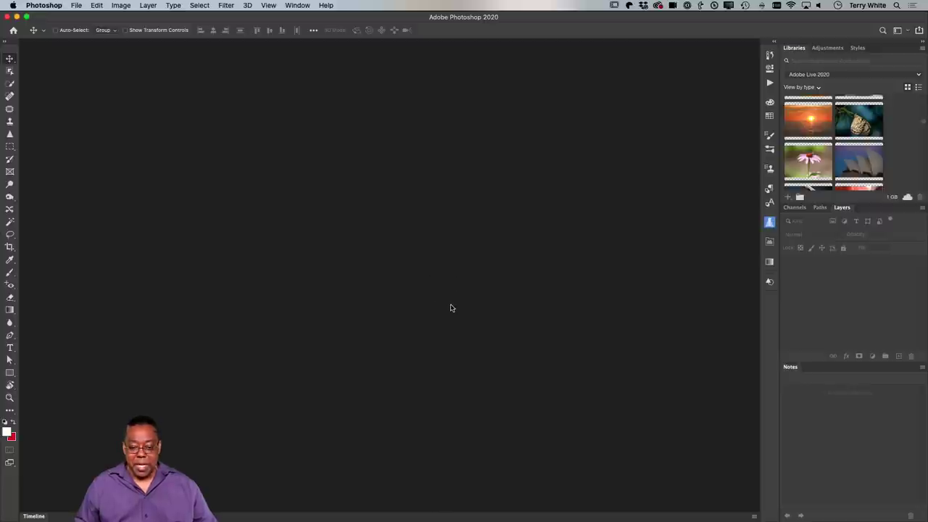
Add a black 'Fred' text layer at the photo's top left, sized to 163.73 pt
key("super")
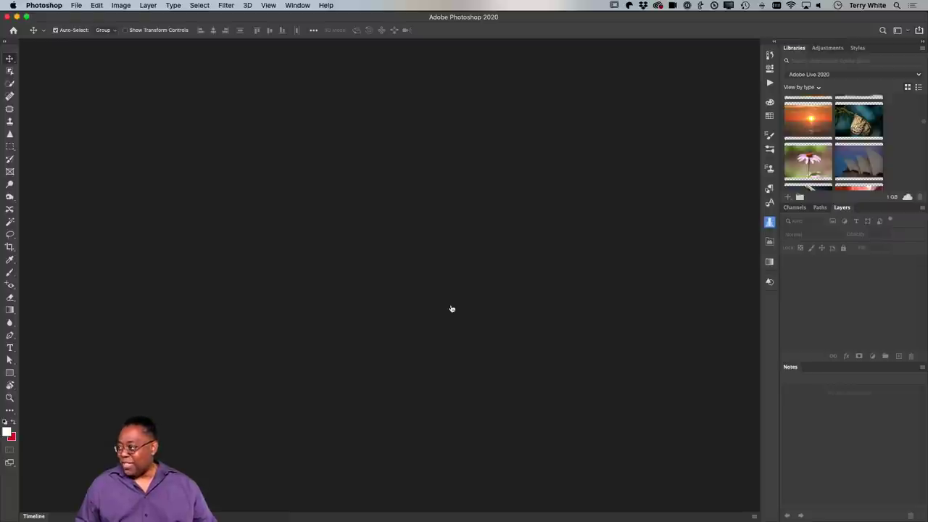
key("super+n")
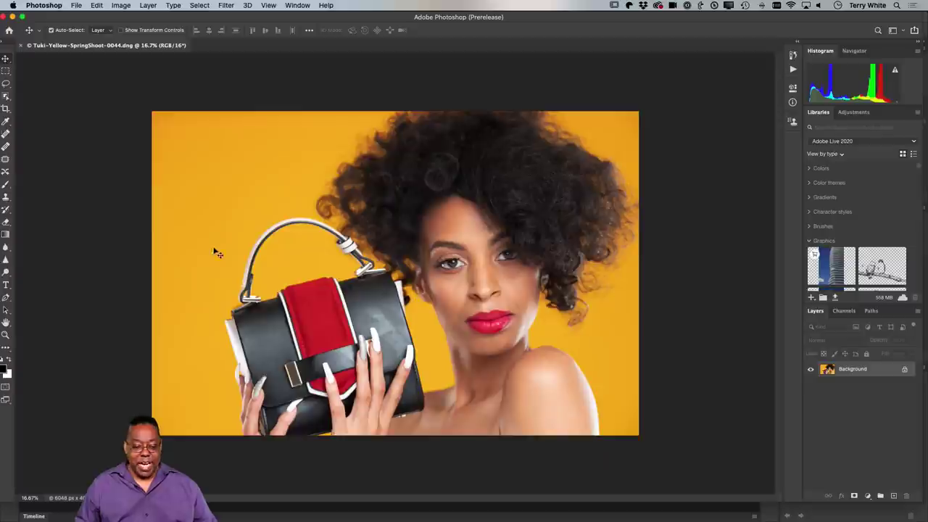
key("t")
left_click(196, 178)
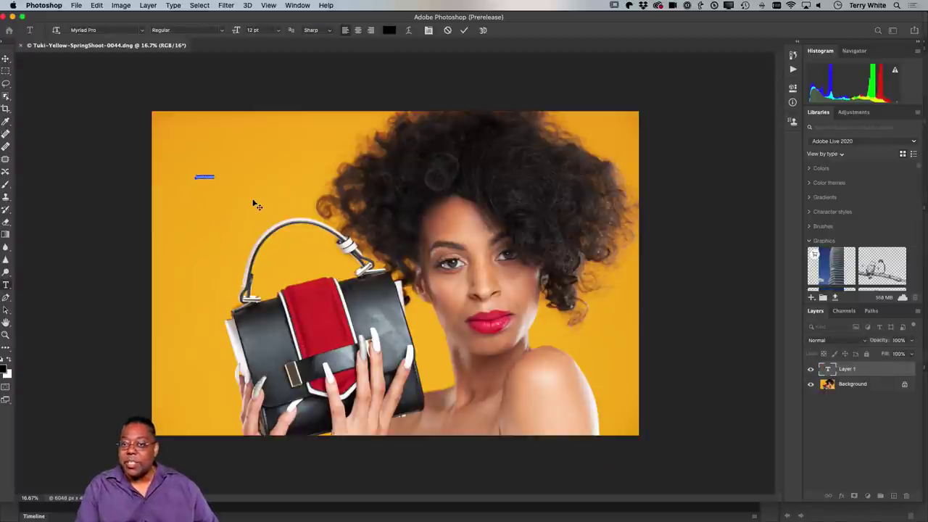
key("BackSpace")
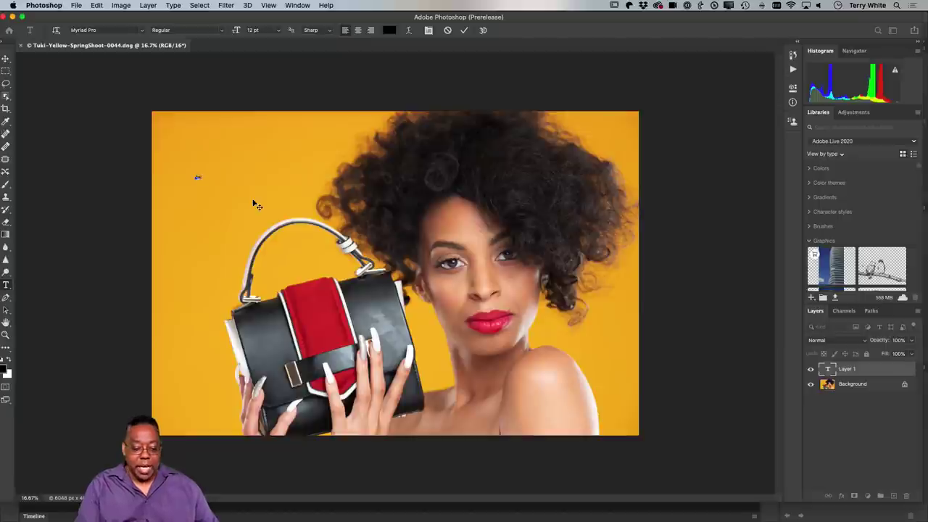
double_click(197, 176)
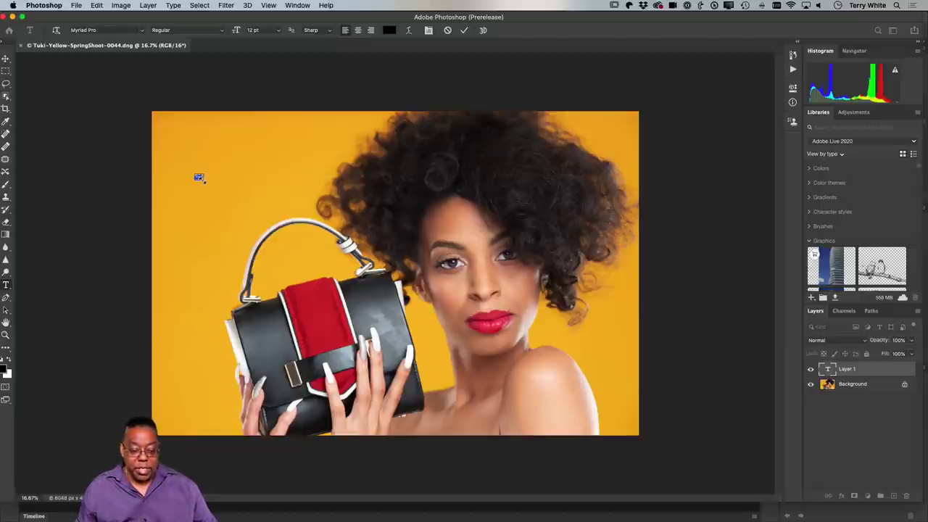
left_click_drag(200, 179, 278, 222)
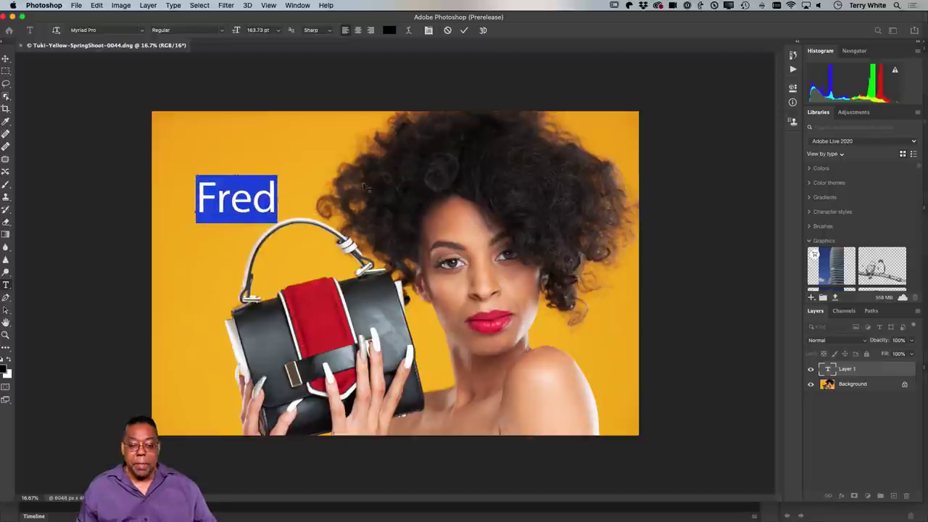
left_click(464, 30)
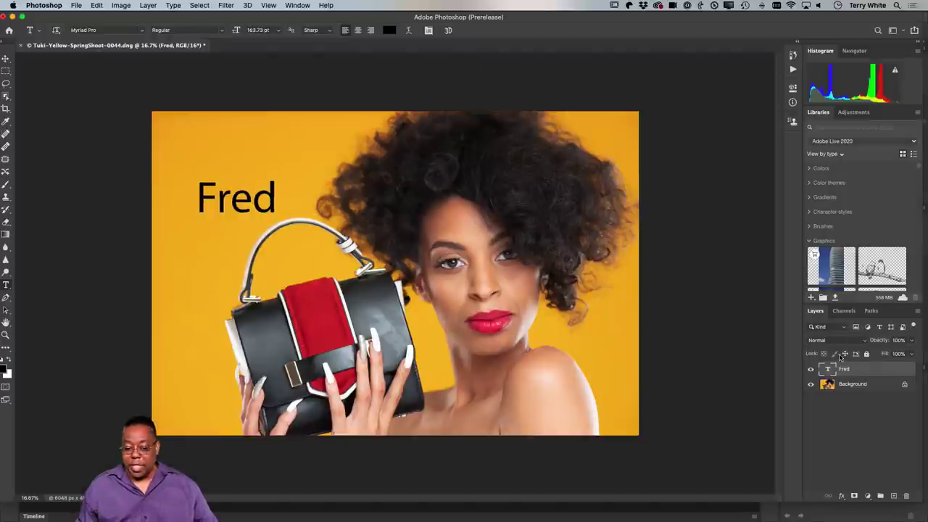
Save the edited photo back to Lightroom and close the document
key("super+s")
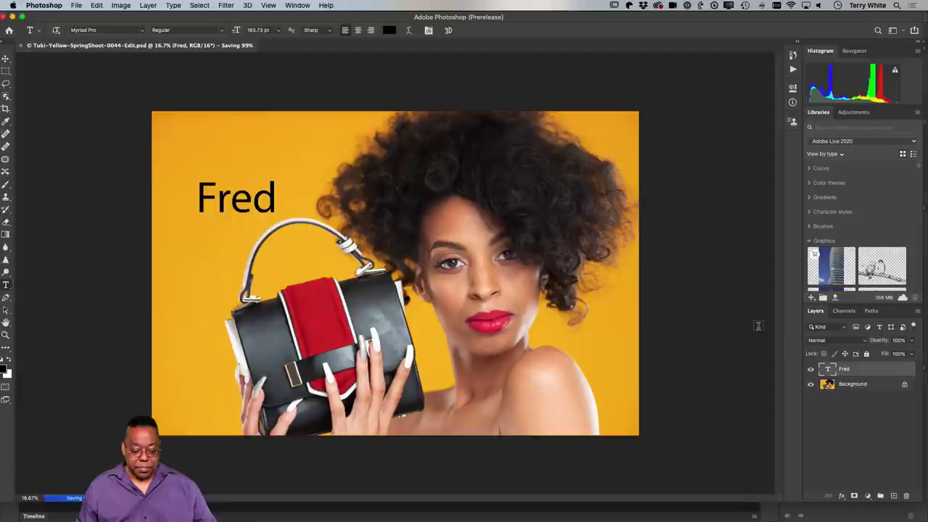
key("super+w")
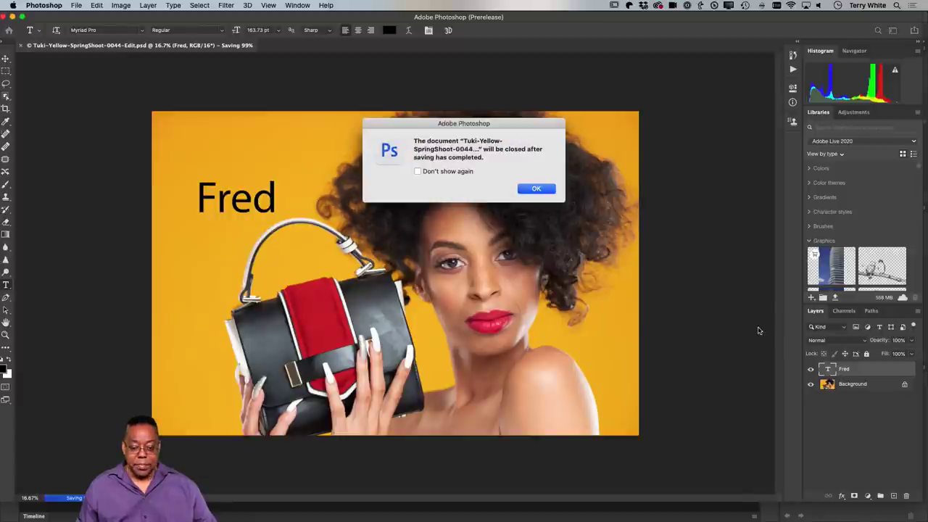
left_click(536, 188)
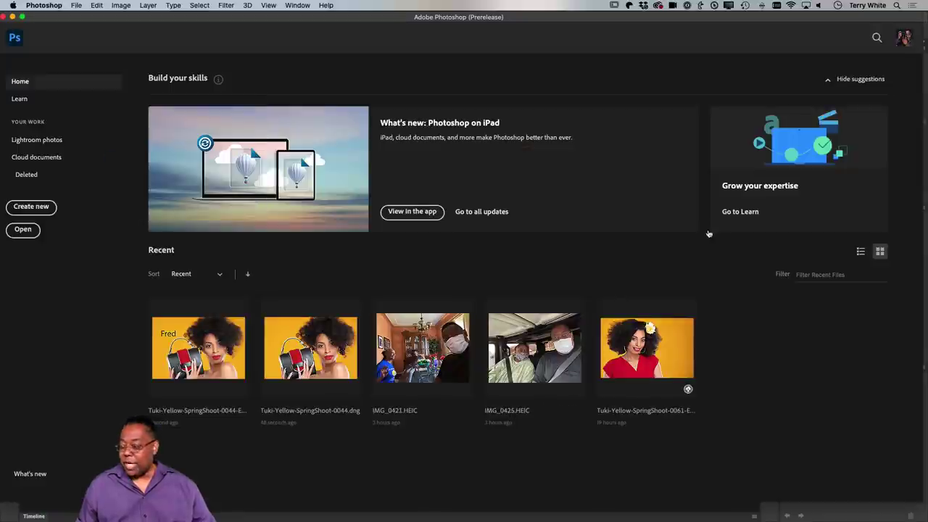
Switch to Lightroom Classic, where Tuki-Yellow-SpringShoot-0044-Edit.psd sits beside the original DNG
key("super+Tab")
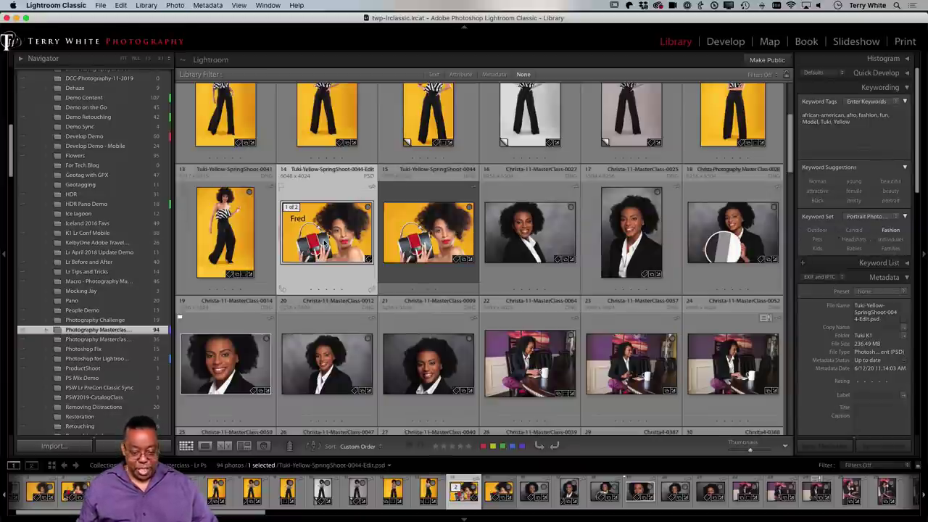
Reopen Tuki-Yellow-SpringShoot-0044-Edit.psd in Photoshop with Edit Original, not as a new copy
key("super+e")
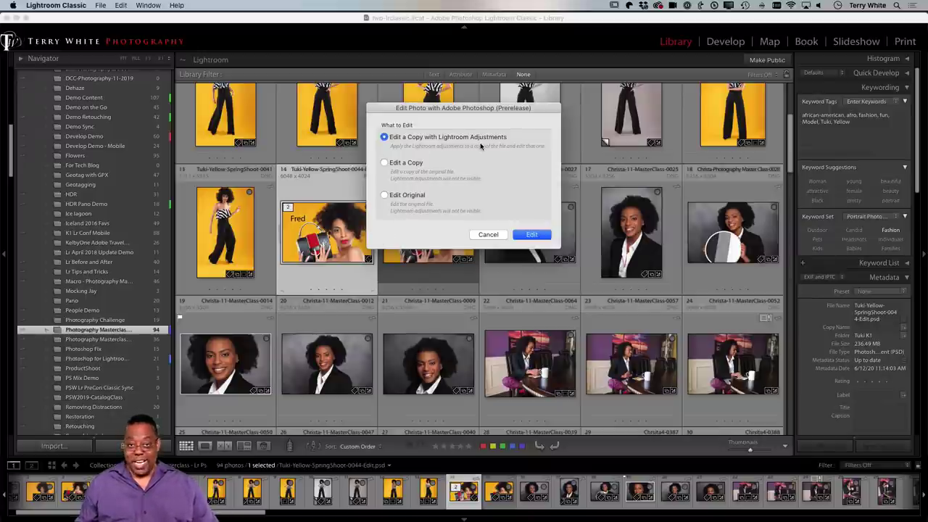
left_click(414, 195)
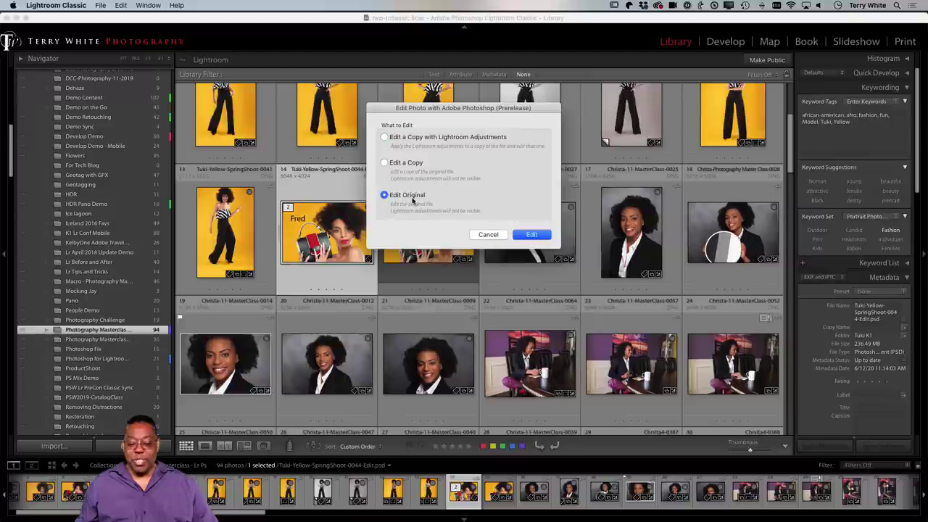
left_click(531, 234)
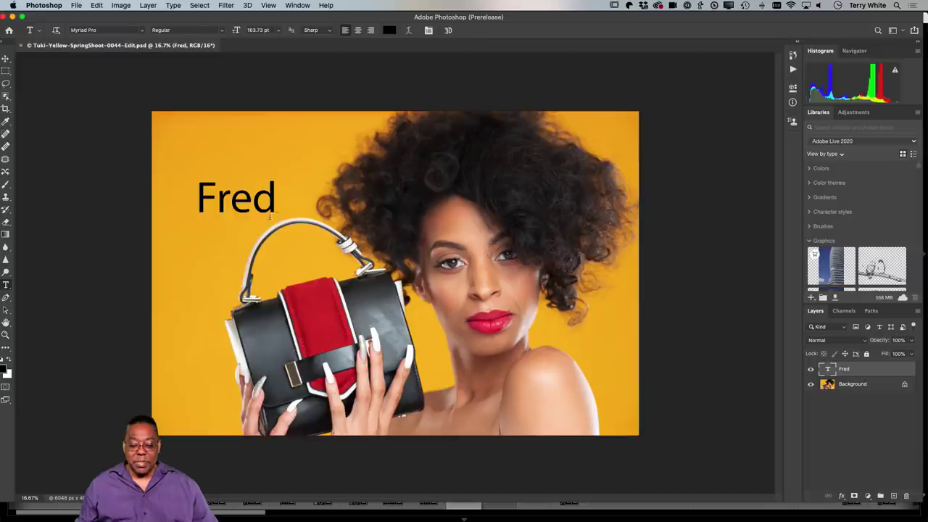
Replace the Fred text with Krieger, shift it up and left, then save and close the PSD
left_click(224, 203)
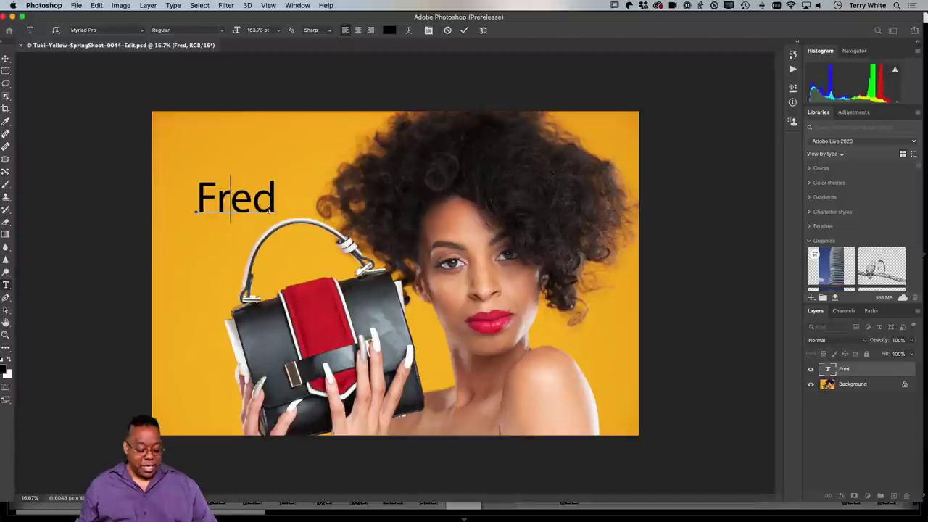
double_click(269, 209)
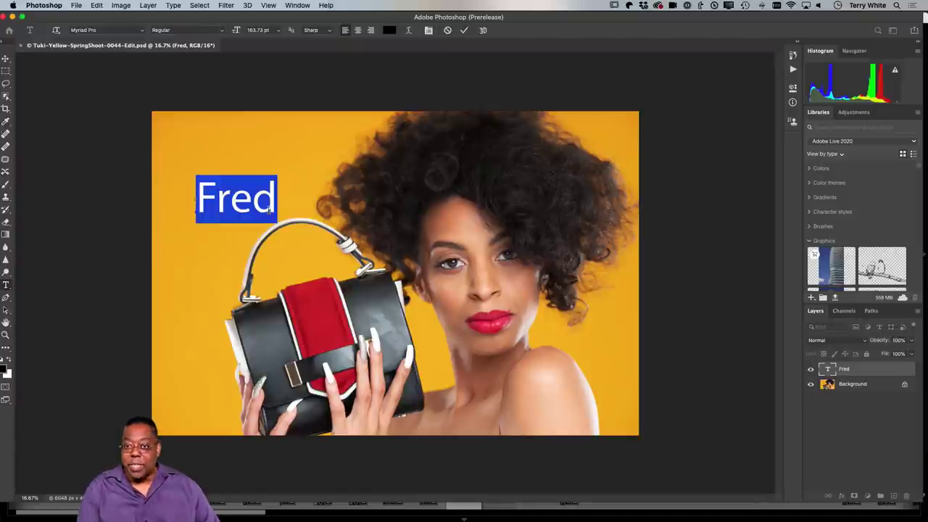
type("Kr")
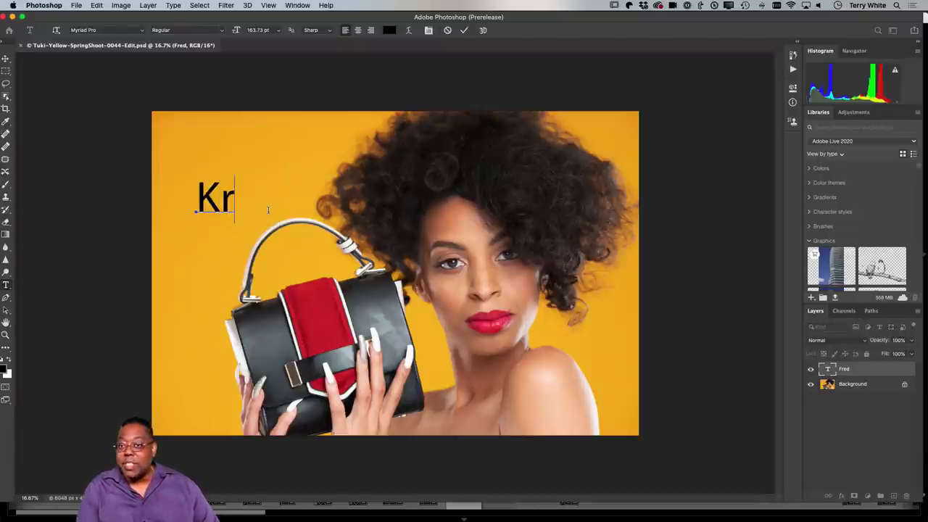
type("ieger")
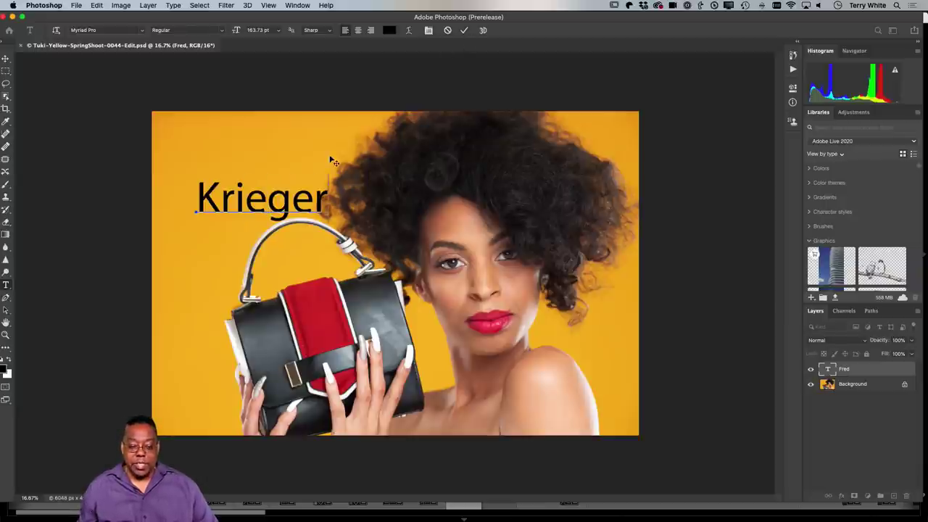
left_click_drag(283, 196, 261, 157)
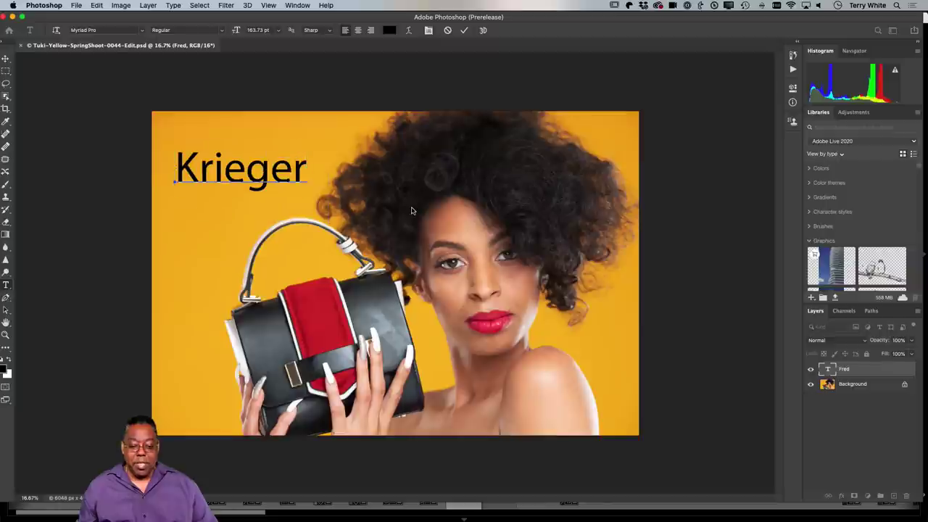
left_click(464, 30)
key("super+s")
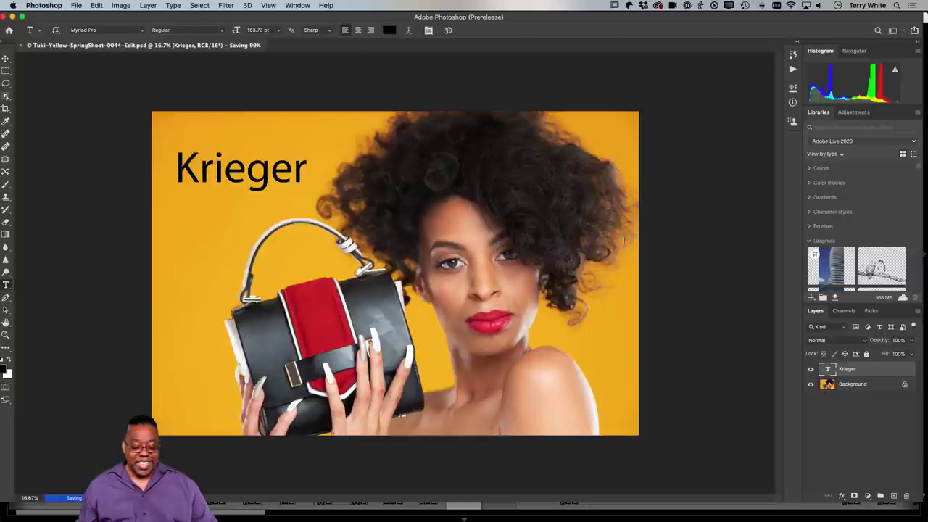
key("super+w")
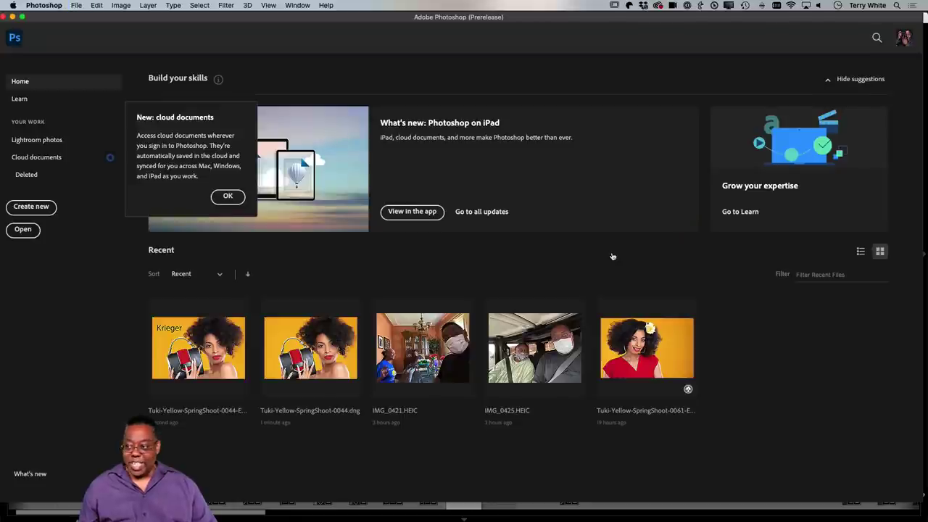
Check the refreshed Krieger thumbnail in Lightroom Classic, then move to the Adobe Lightroom Masterclass album
key("super+Tab")
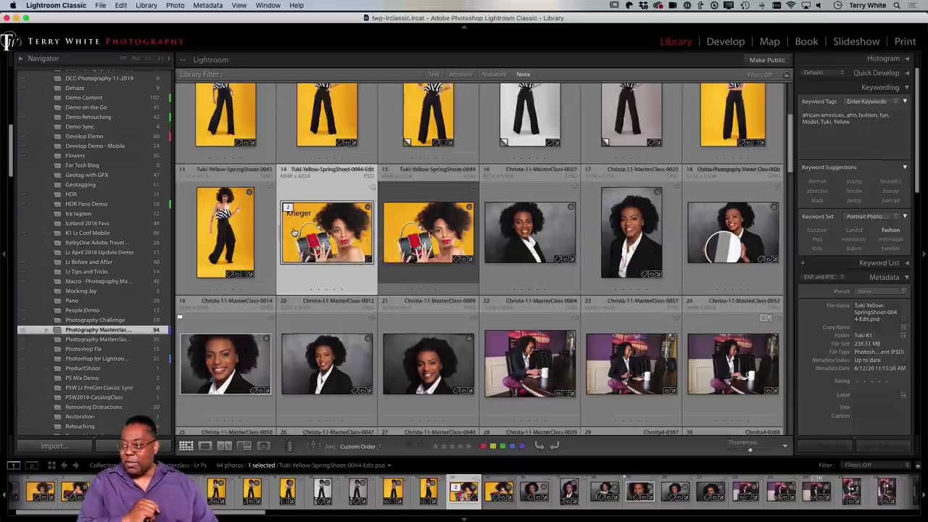
key("super+Tab")
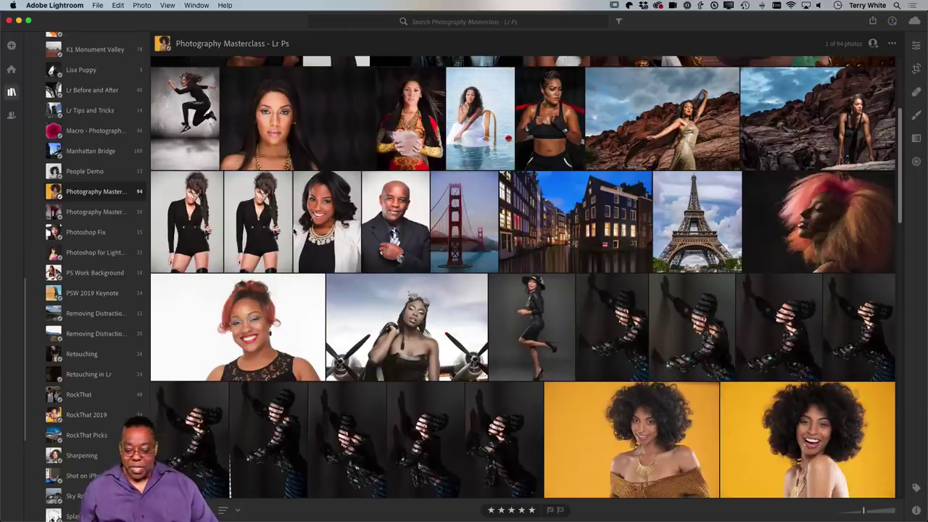
Send the red-haired portrait SayuriMUA-0193-Edit.dng to Photoshop using its smart preview
left_click(267, 323)
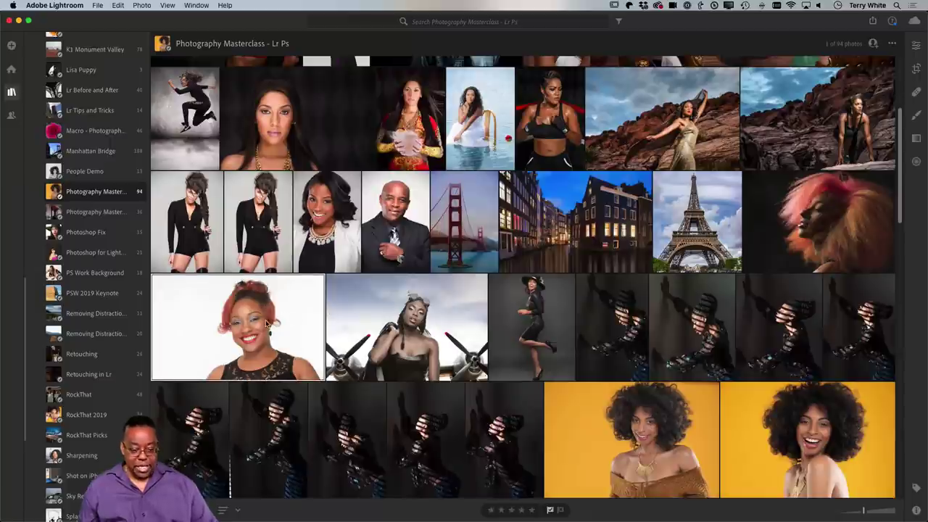
key("super+e")
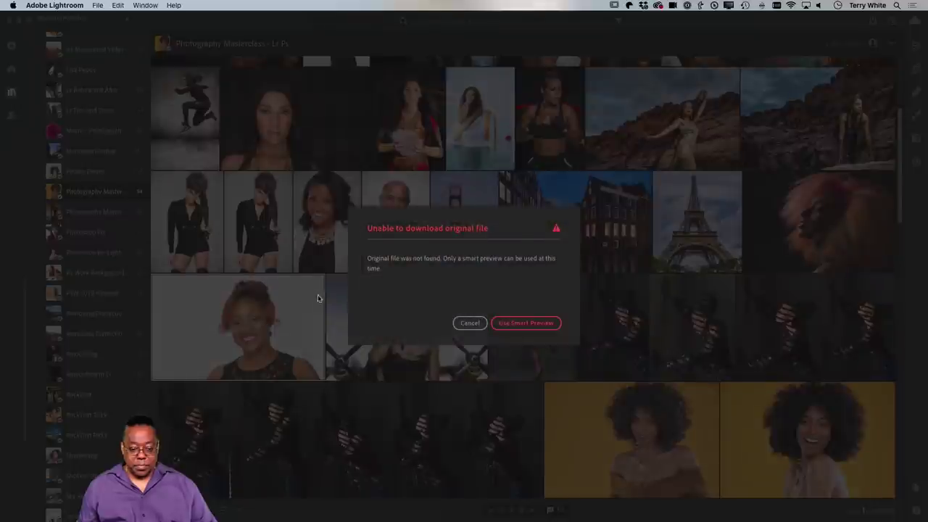
left_click(470, 322)
scroll(511, 358, "down", 1)
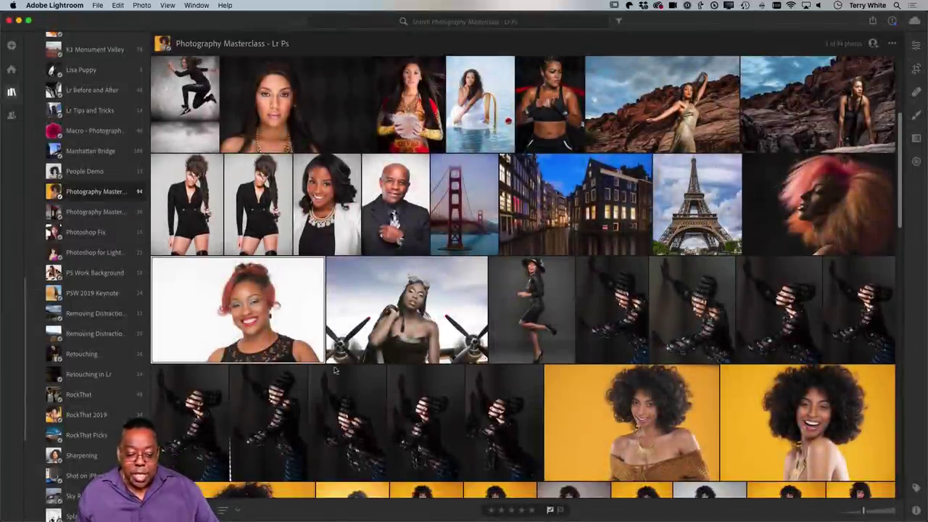
key("super+e")
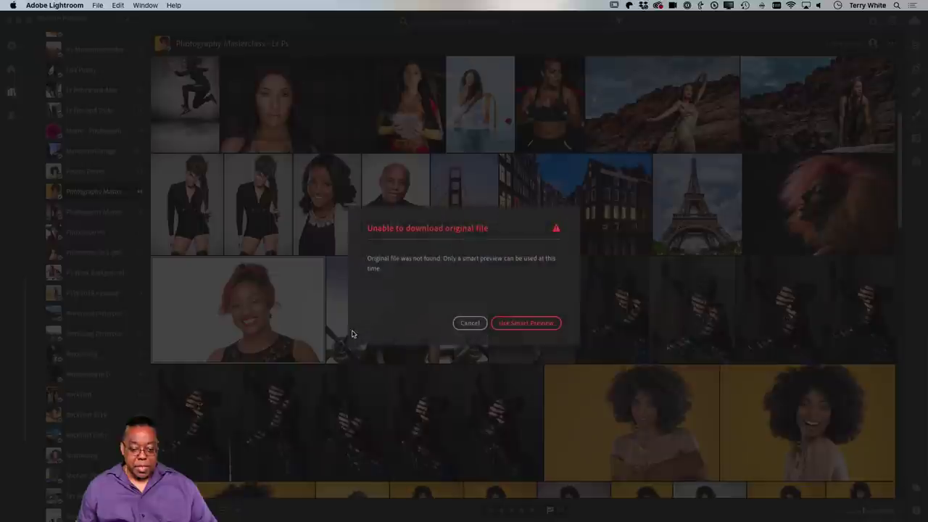
key("Return")
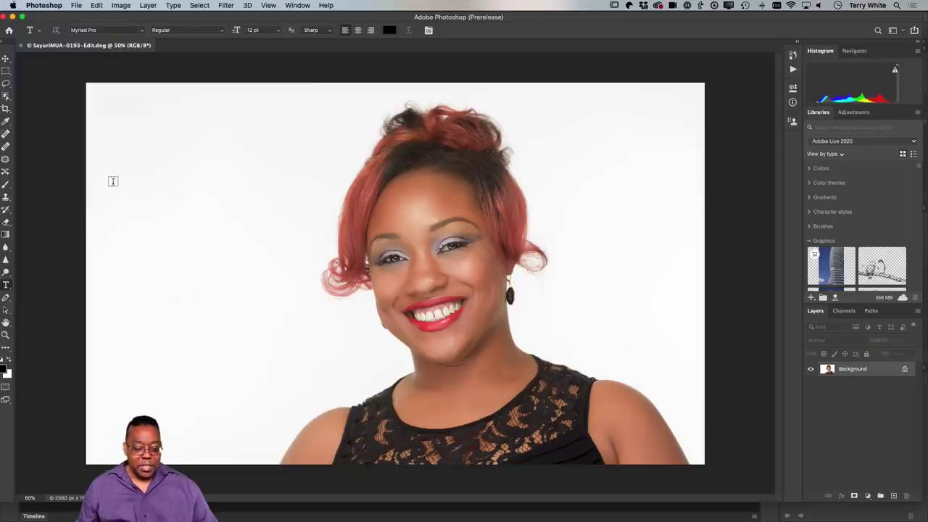
Add a large 'Fred' text title at the portrait's upper left
left_click(137, 164)
type("F")
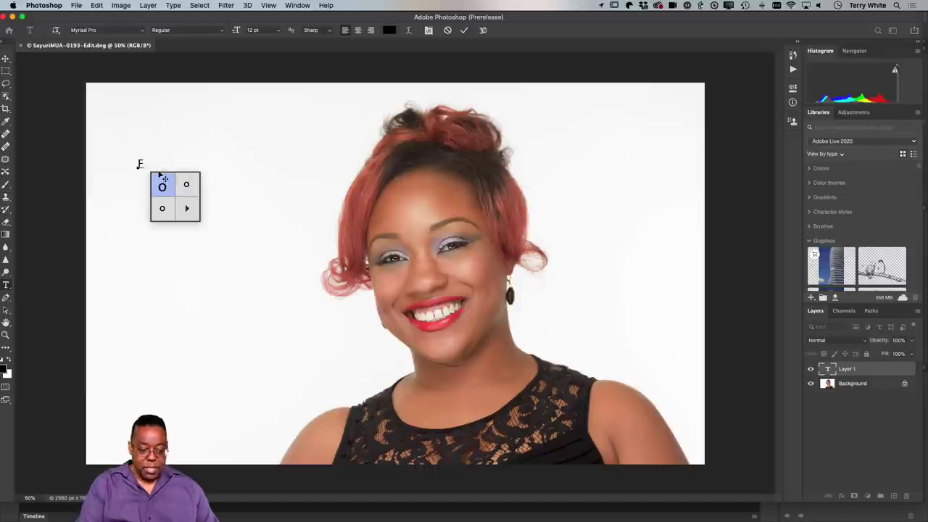
type("red")
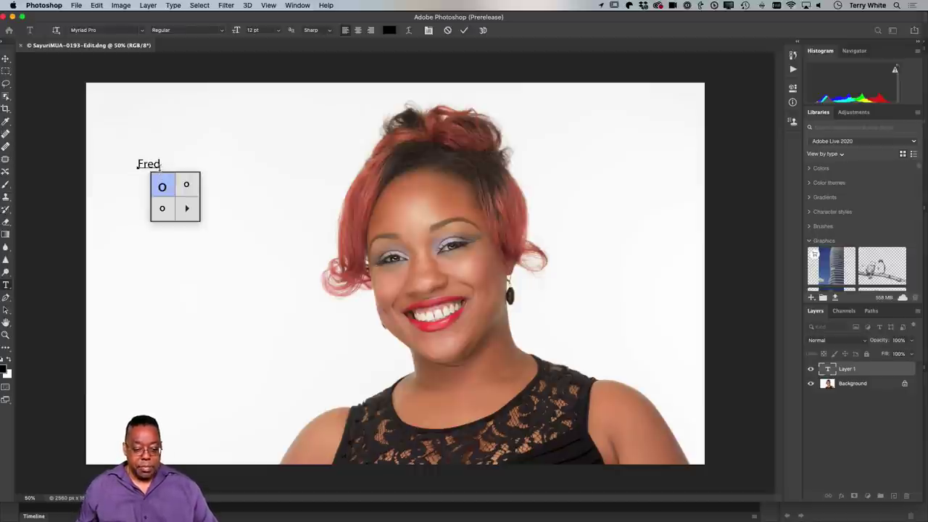
left_click_drag(161, 167, 290, 219)
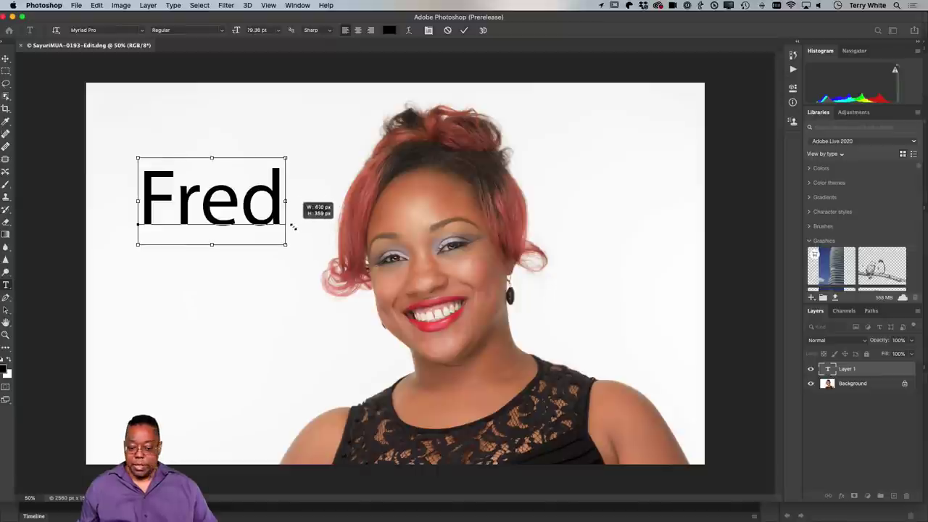
left_click(464, 30)
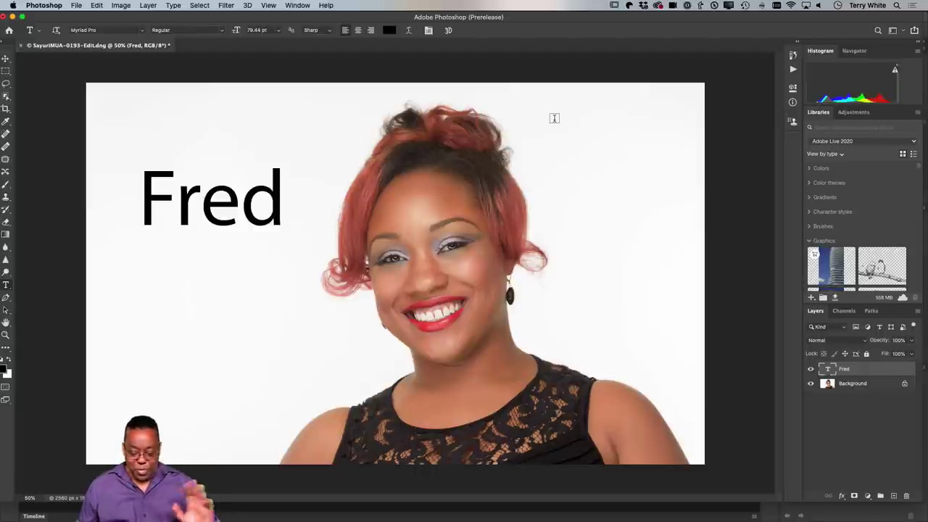
Save the portrait as SayuriMUA-0193-Edit-Edit.tif and close it
key("super+s")
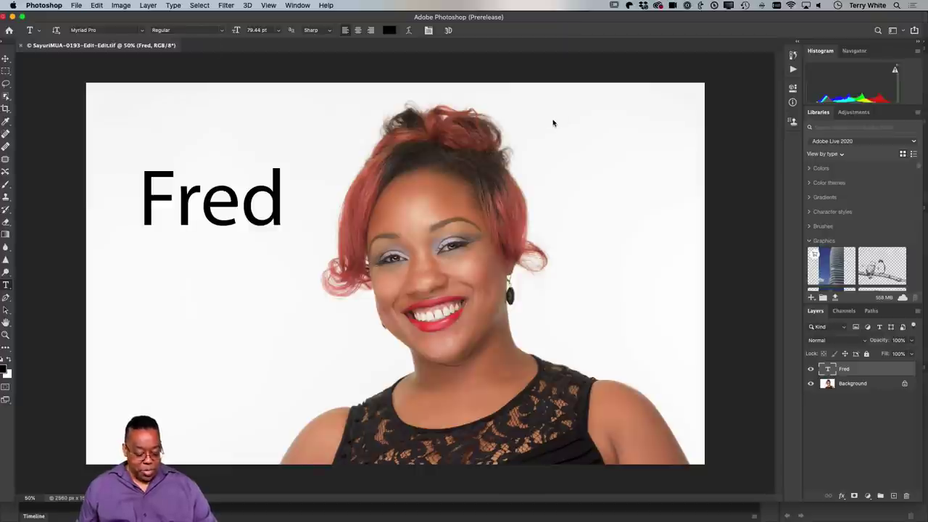
key("super+w")
key("super+Tab")
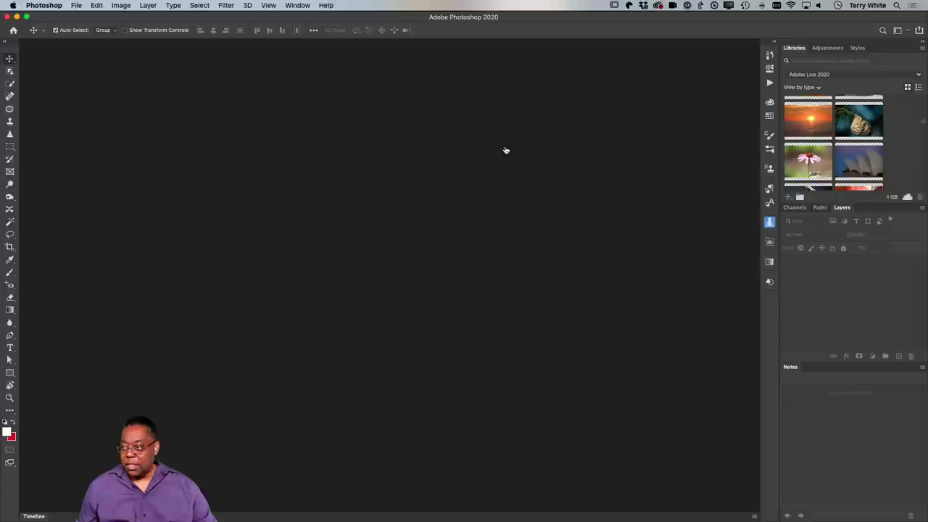
View the updated Fred portrait in Adobe Lightroom, then return to Lightroom Classic
key("super+Tab")
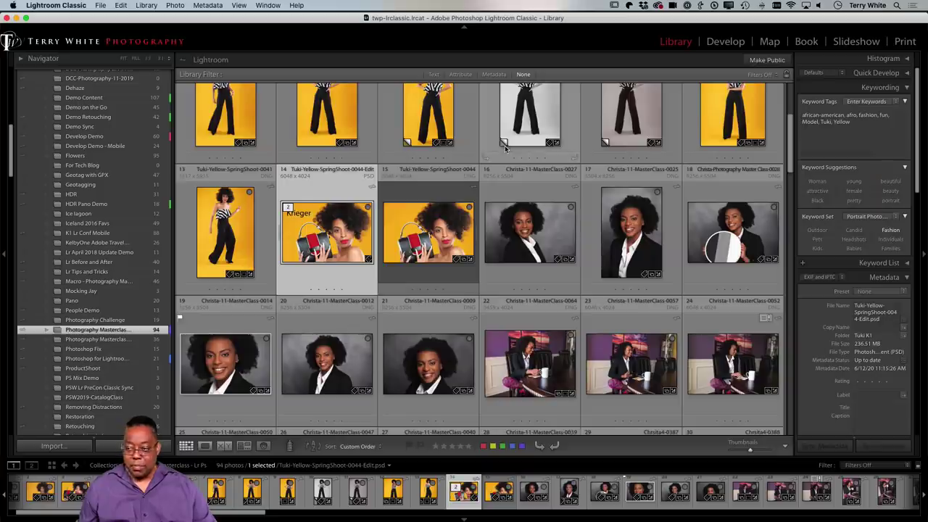
key("super+Tab")
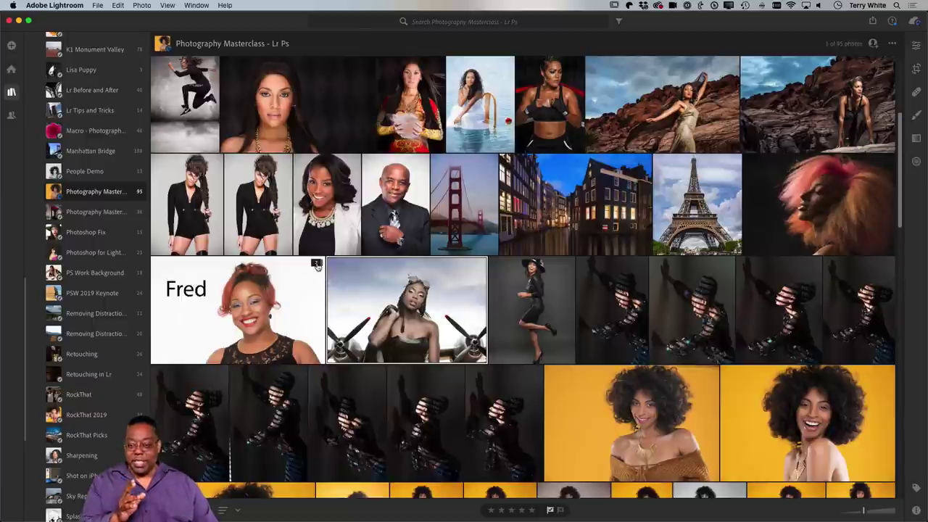
key("super+Tab")
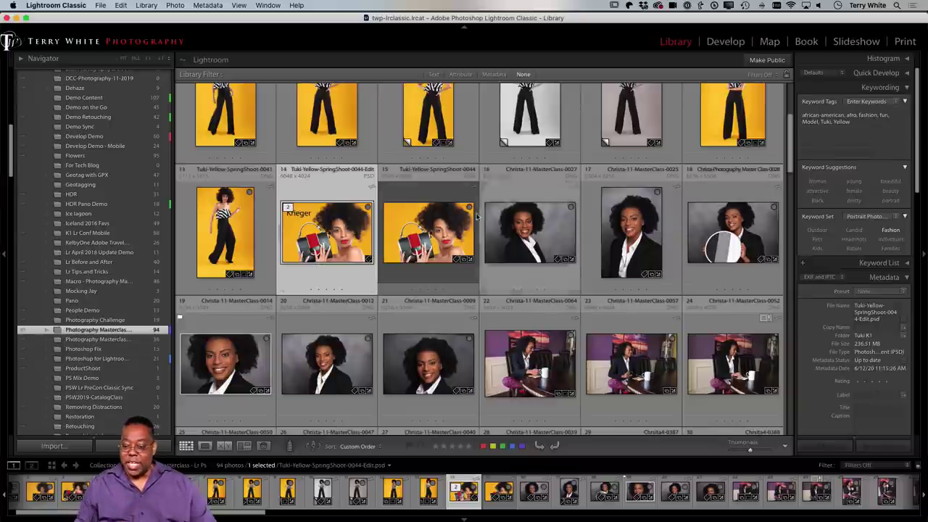
Show the Krieger-edited PSD full-size in the Develop module's loupe view
left_click(712, 42)
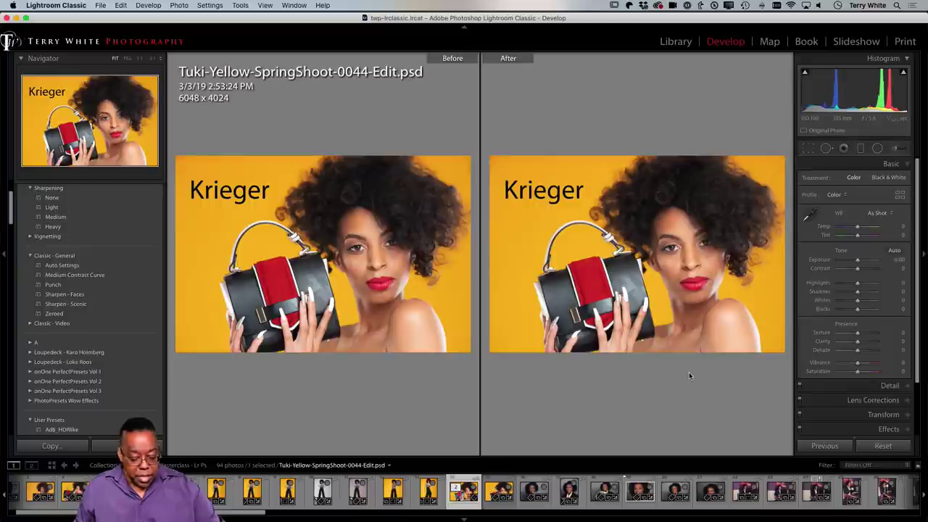
key("g")
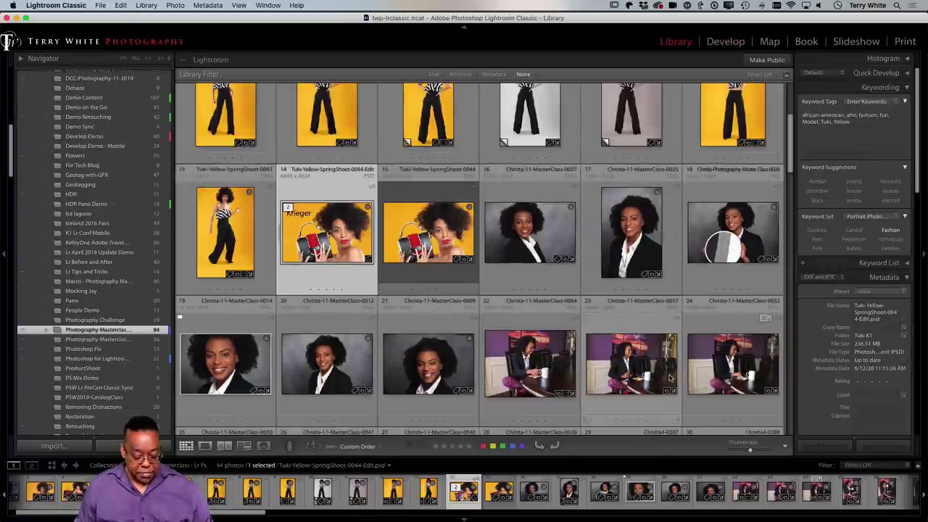
key("d")
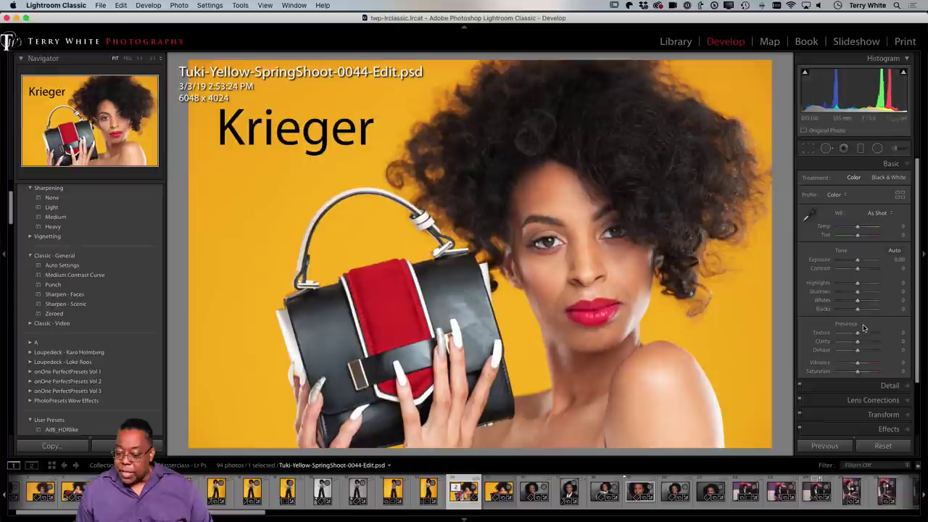
scroll(863, 327, "down", 1)
scroll(864, 327, "down", 1)
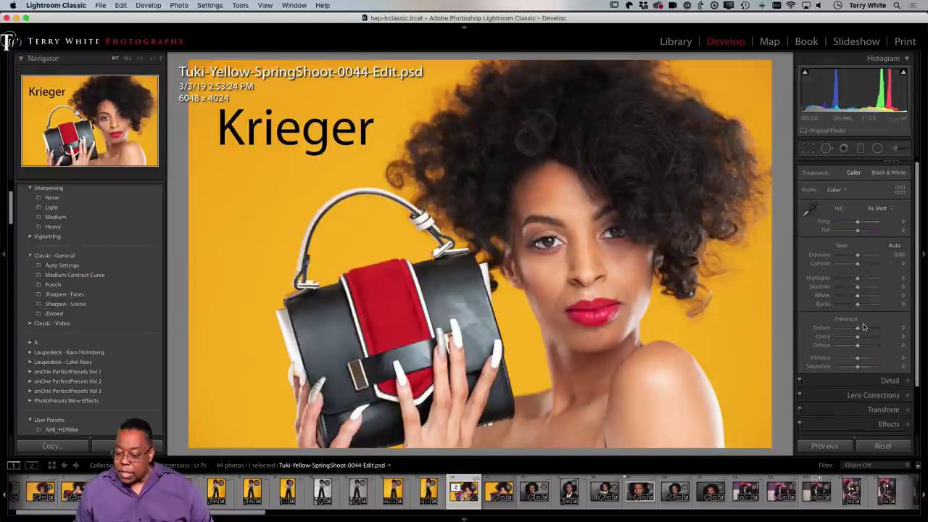
scroll(868, 332, "down", 1)
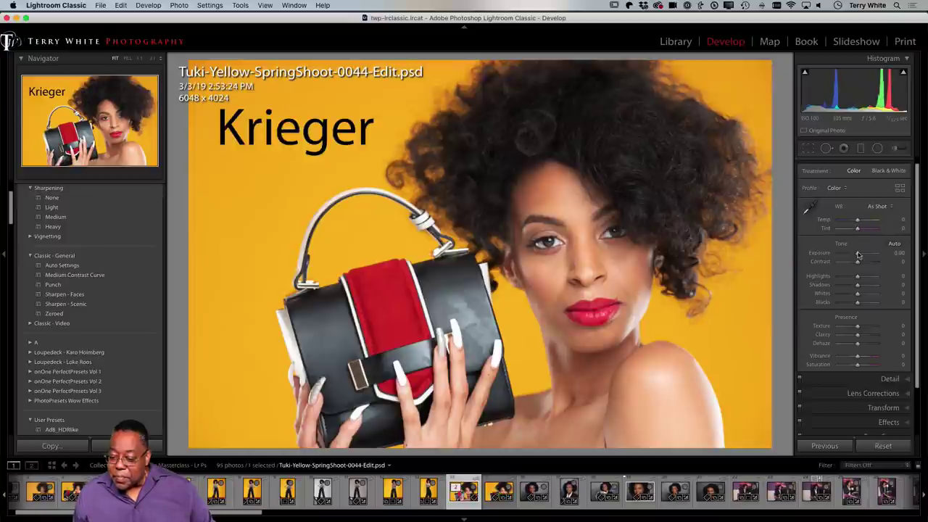
Set Saturation to -100 to turn the Krieger photo black and white
left_click_drag(857, 364, 836, 364)
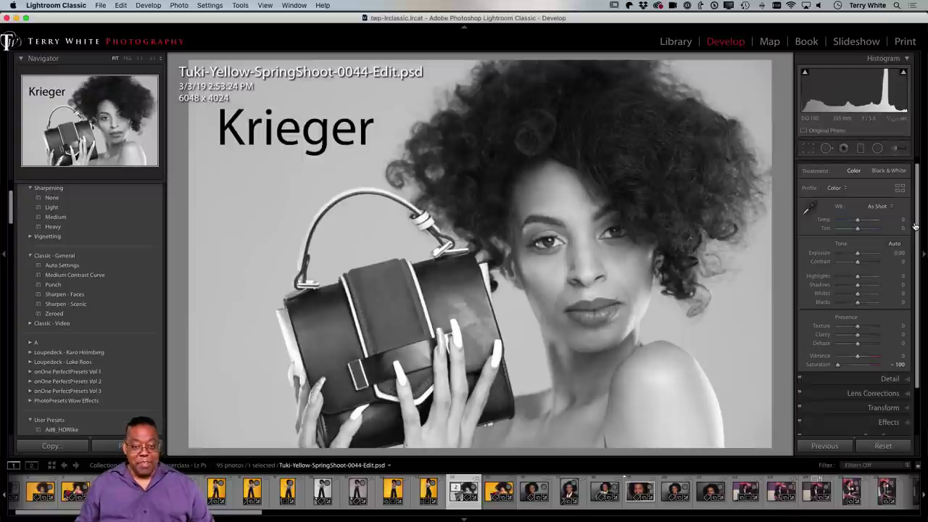
key("super+Tab")
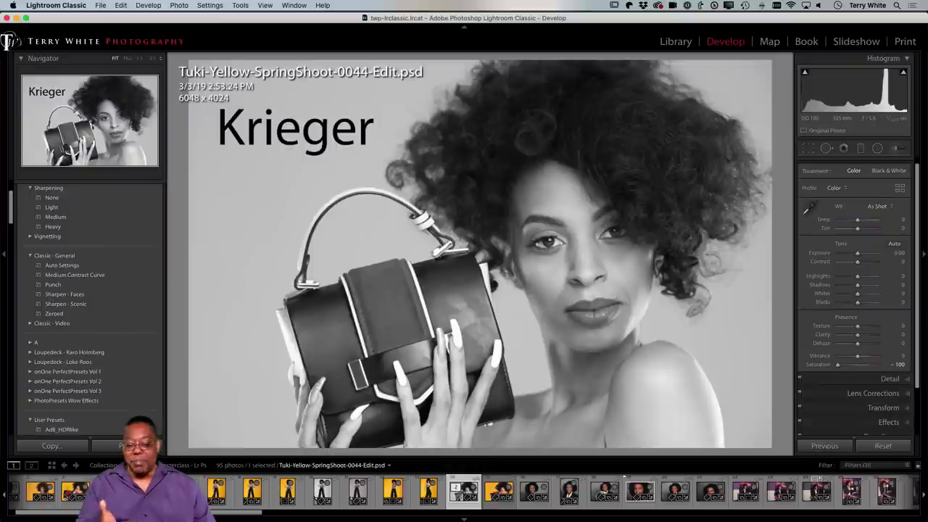
Return to the Library grid to see the black-and-white Krieger PSD beside its colour original
key("g")
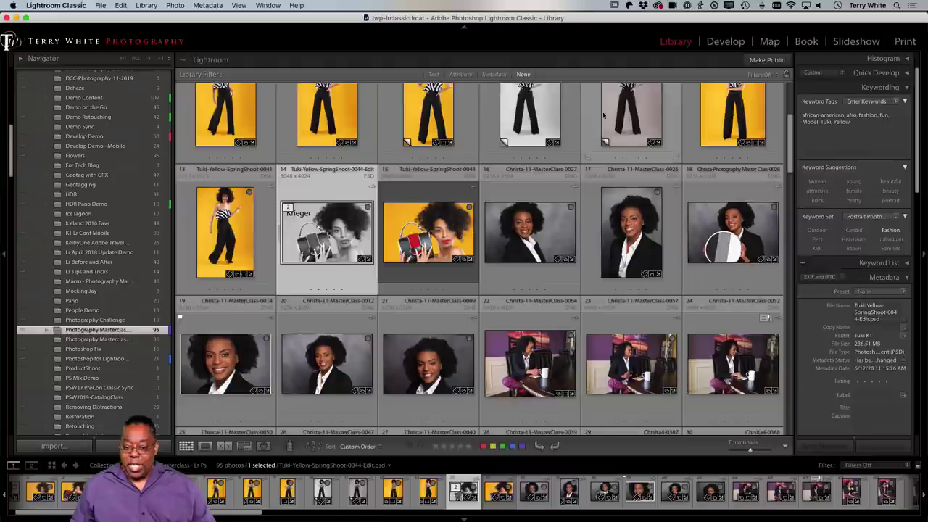
Add the Web module to the module picker and open it to build a gallery
right_click(631, 43)
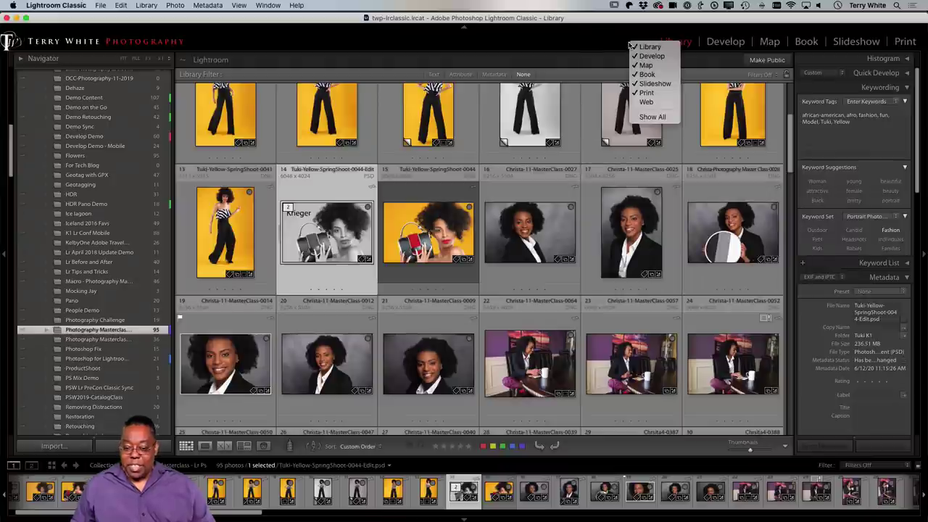
left_click(642, 102)
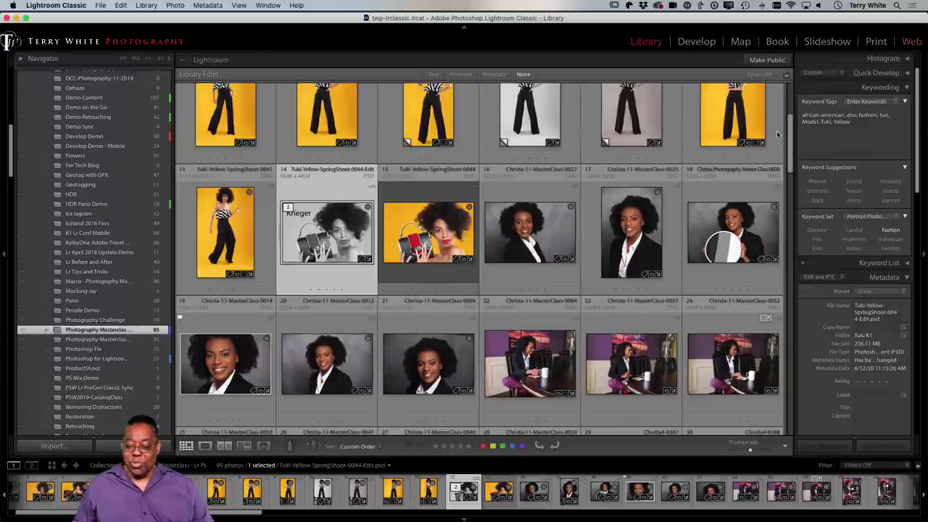
key("super+alt+7")
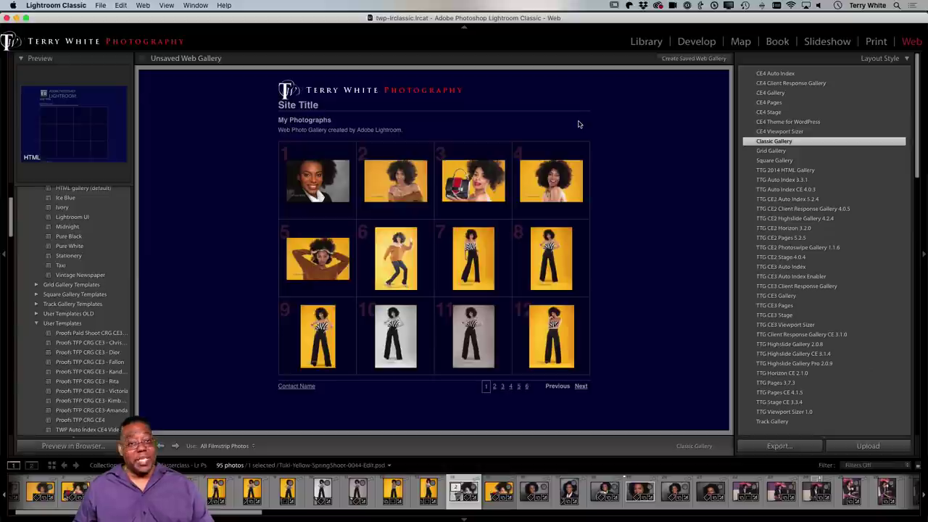
scroll(847, 302, "down", 10)
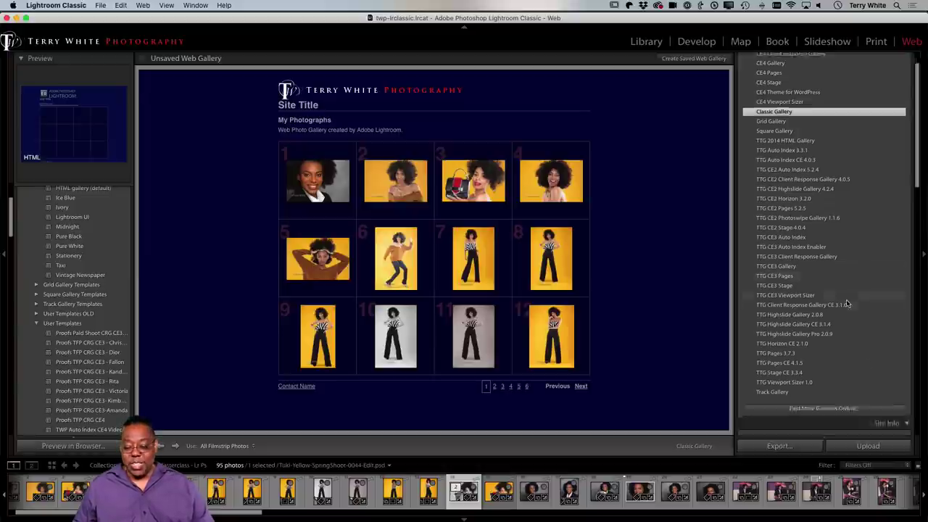
scroll(847, 301, "down", 8)
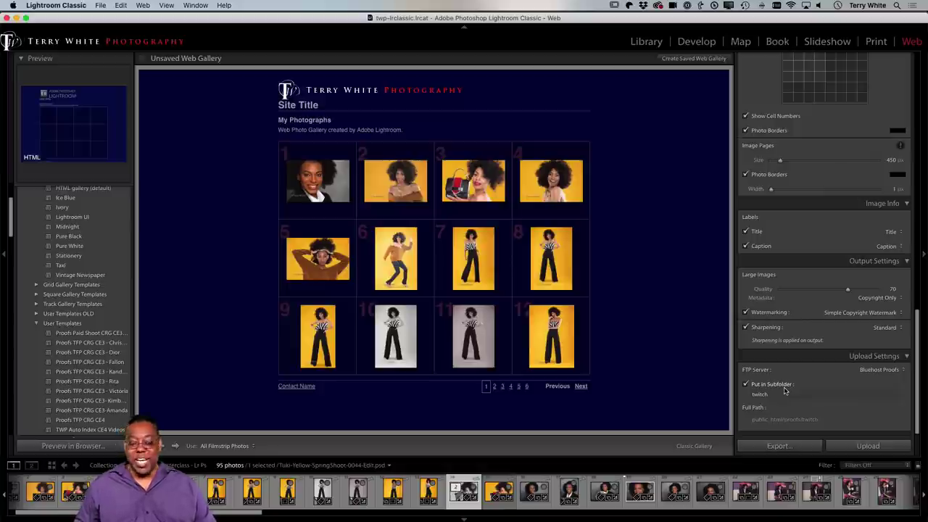
Hide the Web module again, return to the Library grid, and switch to Adobe Lightroom
right_click(611, 36)
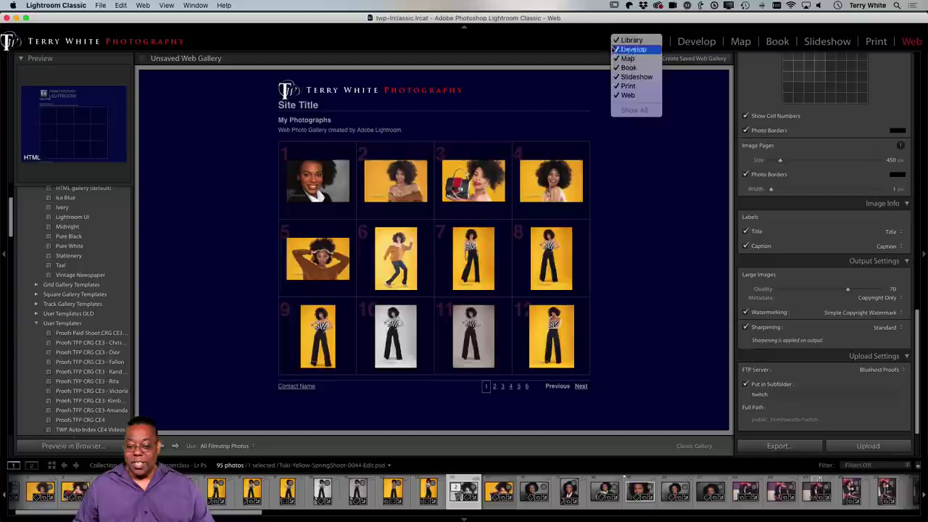
left_click(627, 95)
left_click(673, 41)
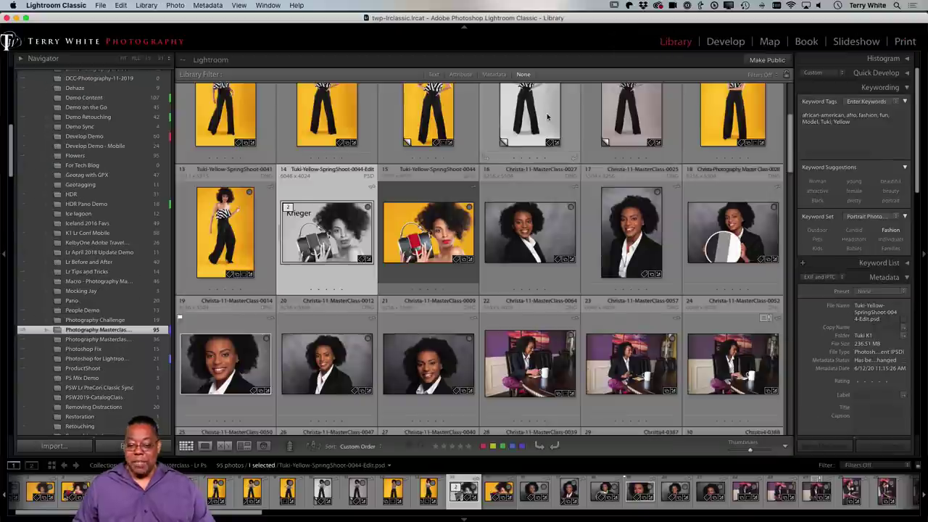
key("super+Tab")
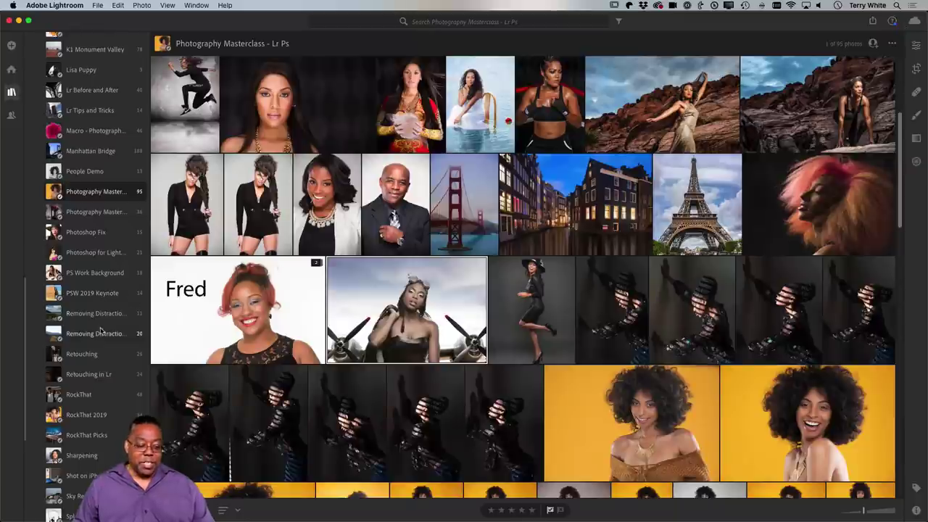
Enable sharing for the Photography Masterclass - Lr Ps album and copy its share link
scroll(105, 315, "up", 1)
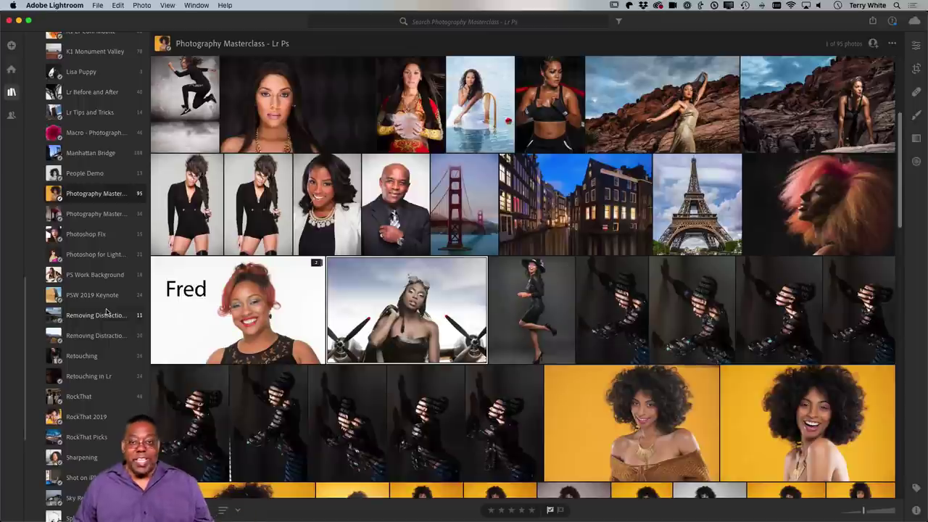
right_click(113, 199)
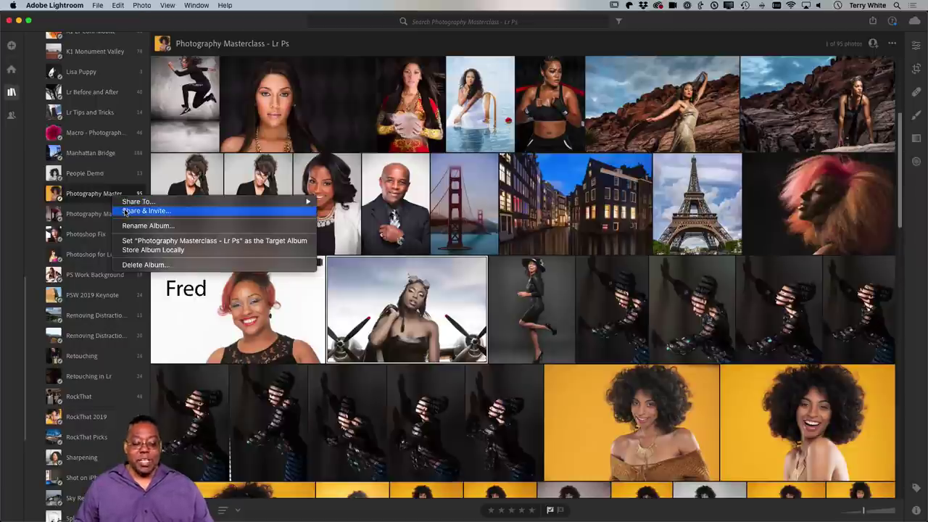
left_click(125, 211)
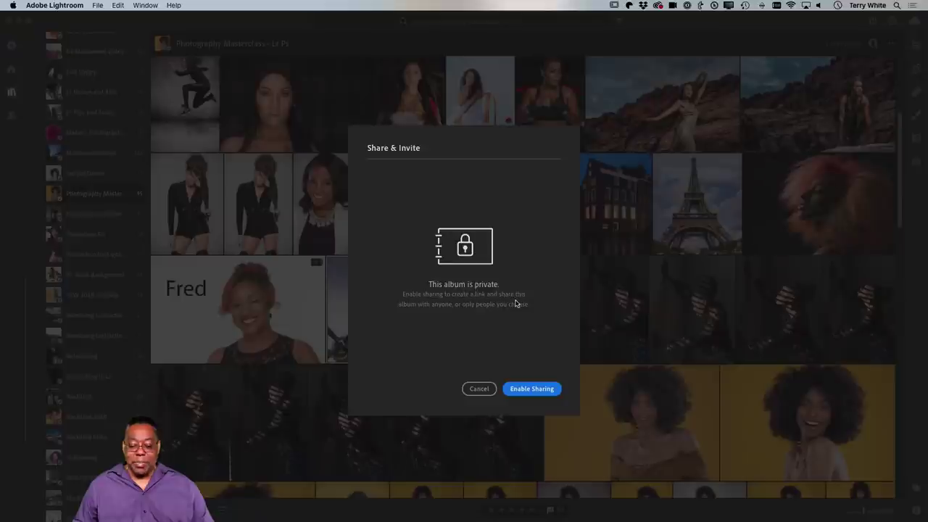
left_click(533, 390)
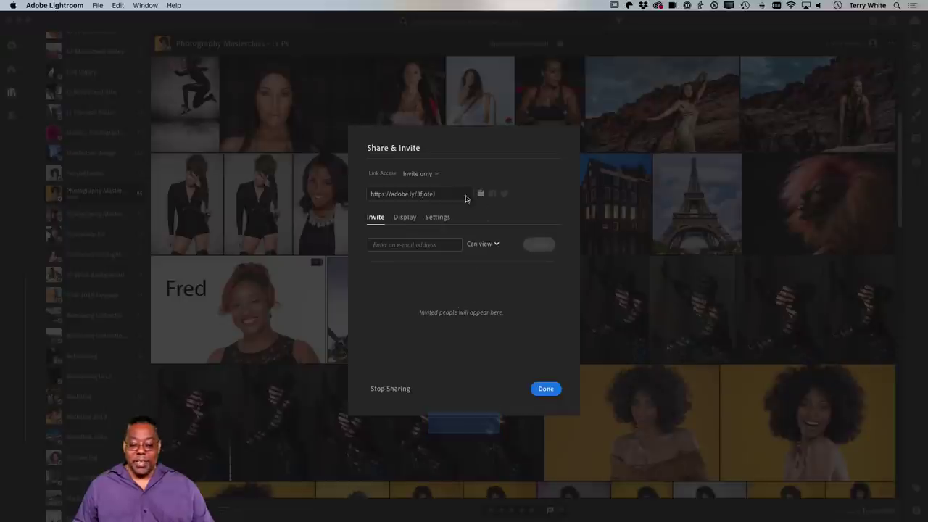
left_click(405, 195)
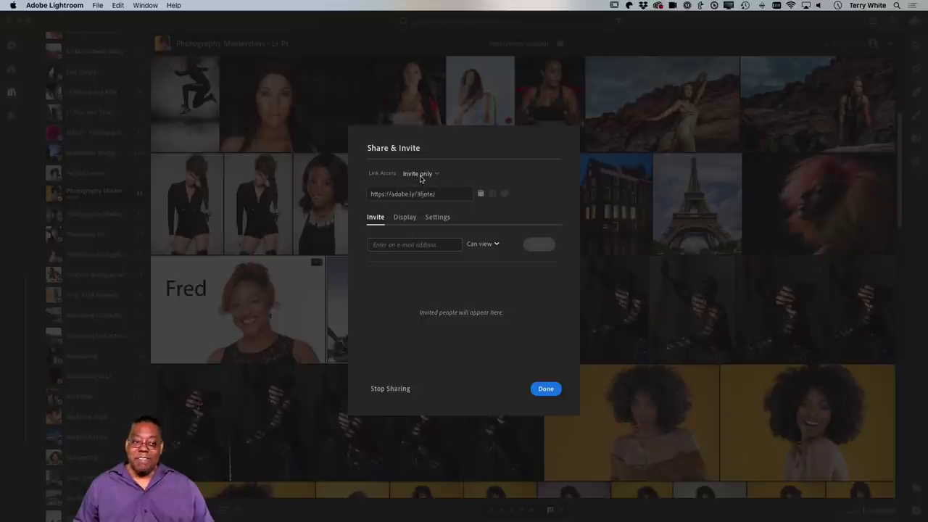
Set link access to Anyone can view and disable comments and likes
left_click(420, 175)
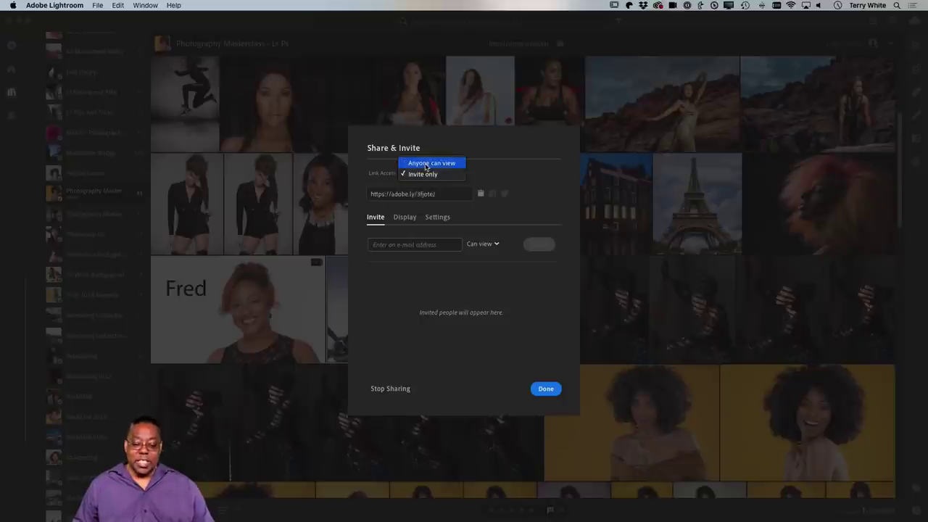
left_click(426, 164)
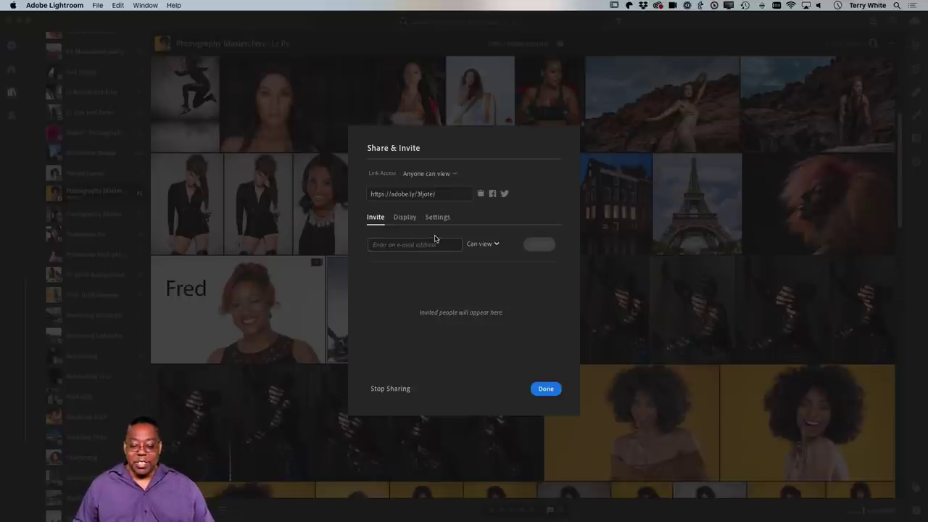
left_click(406, 221)
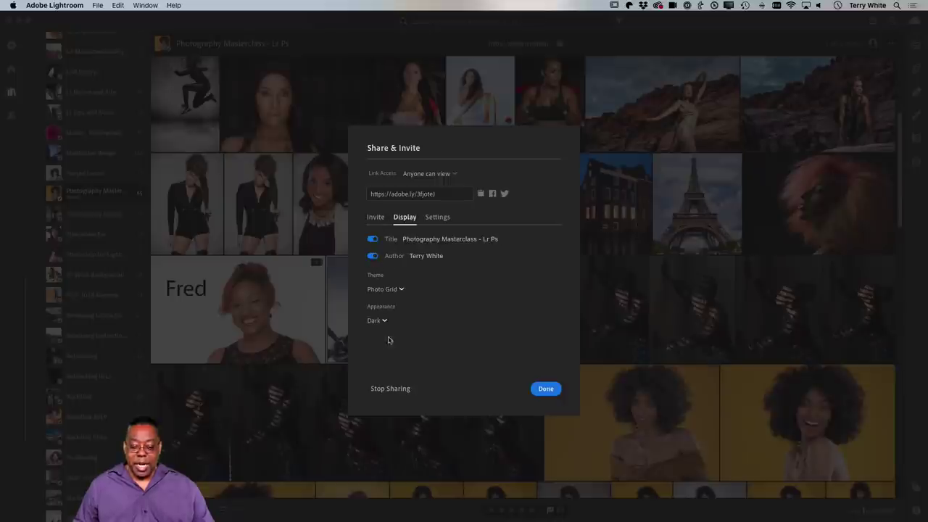
left_click(435, 217)
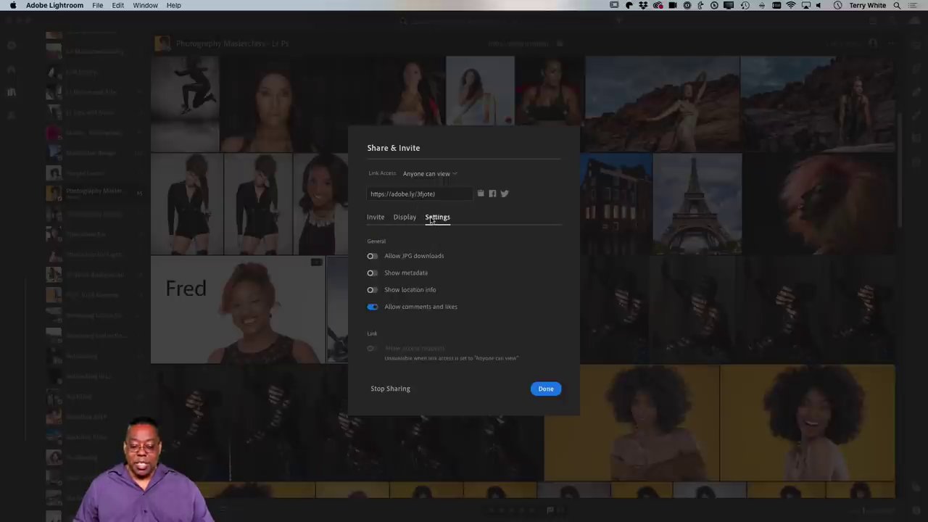
left_click(373, 309)
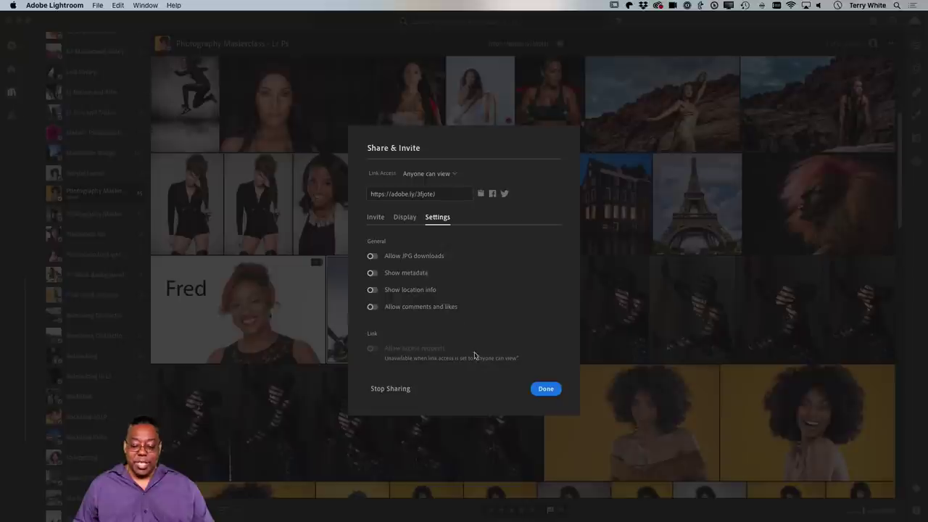
left_click(540, 390)
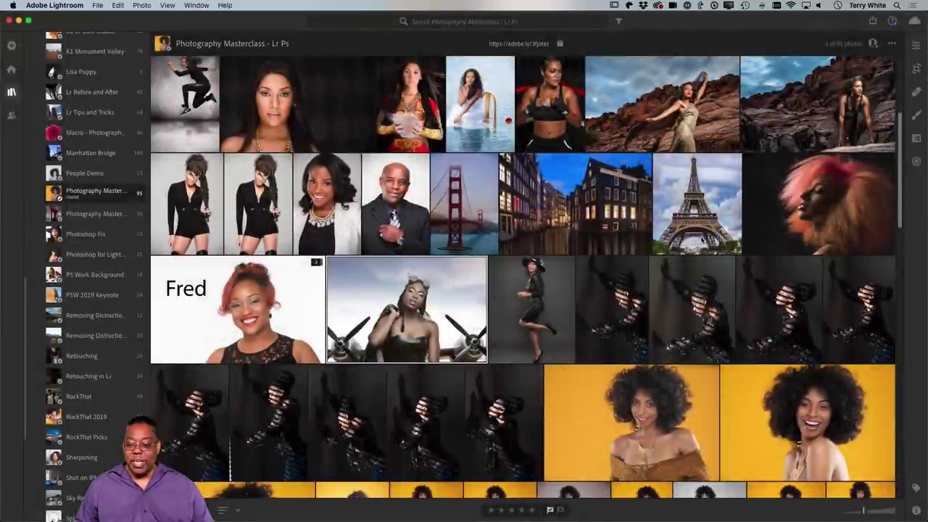
Reopen the album's Share & Invite settings to review them, then close them
left_click(874, 45)
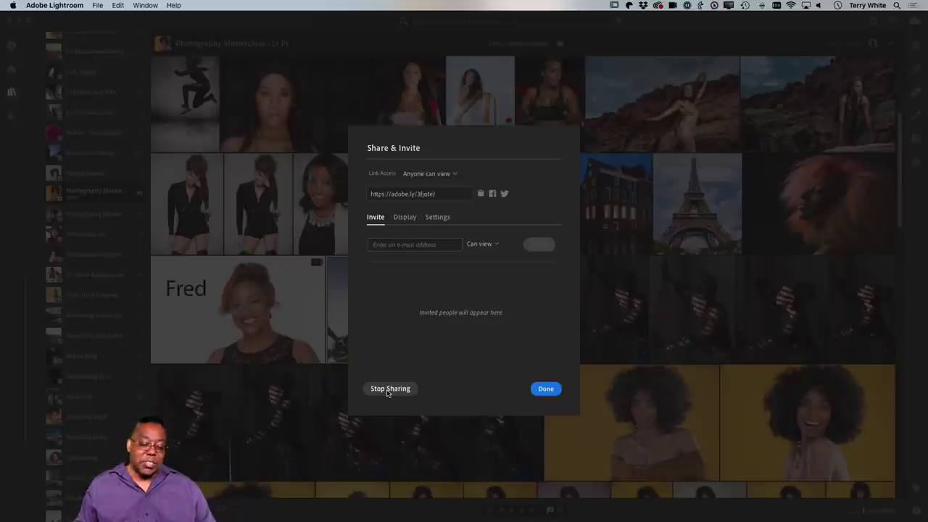
left_click(546, 389)
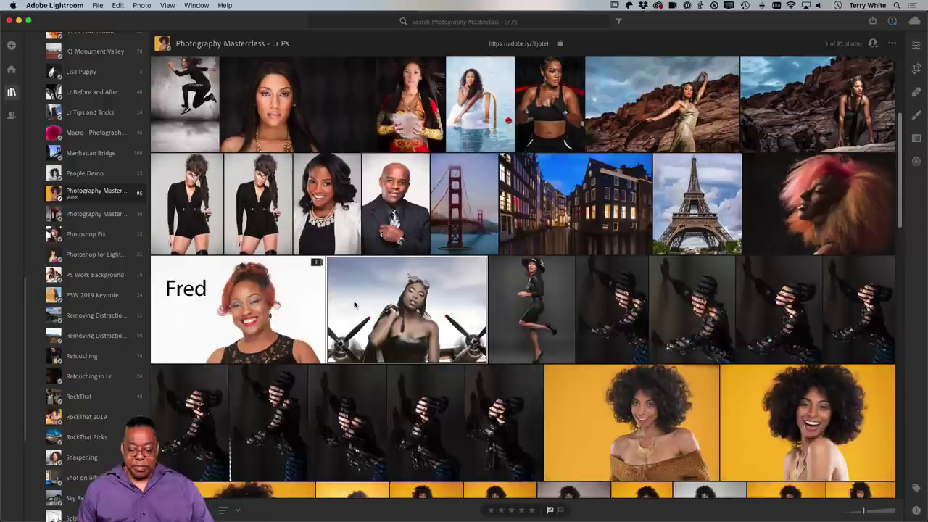
Send the dark-background portrait to Photoshop using its smart preview
left_click(293, 123)
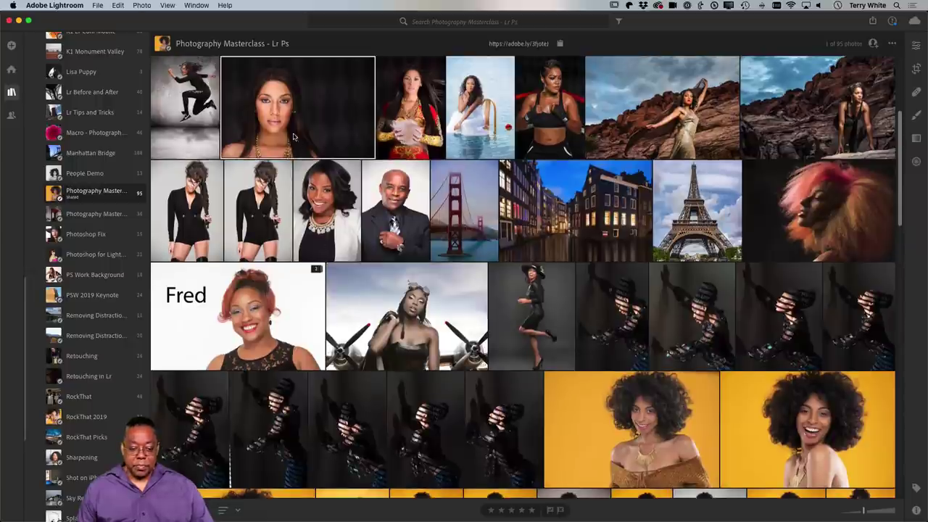
key("super+e")
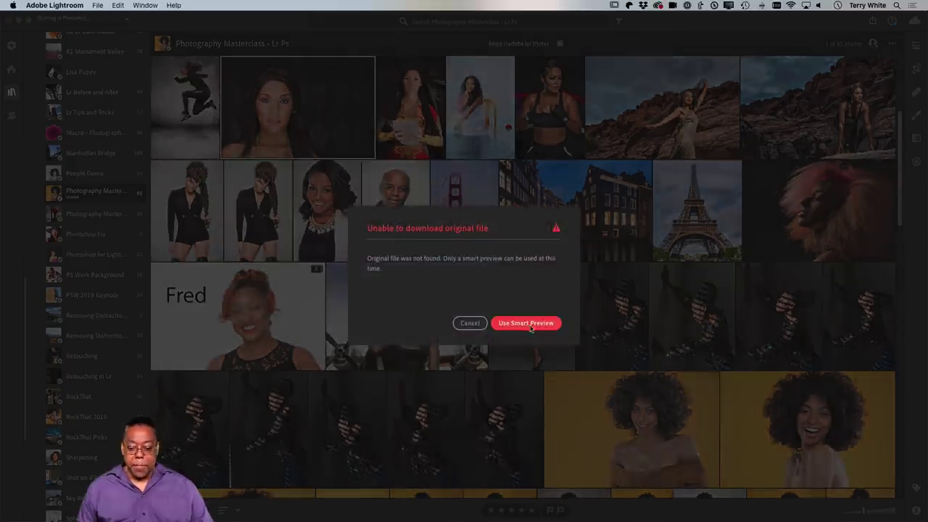
left_click(516, 324)
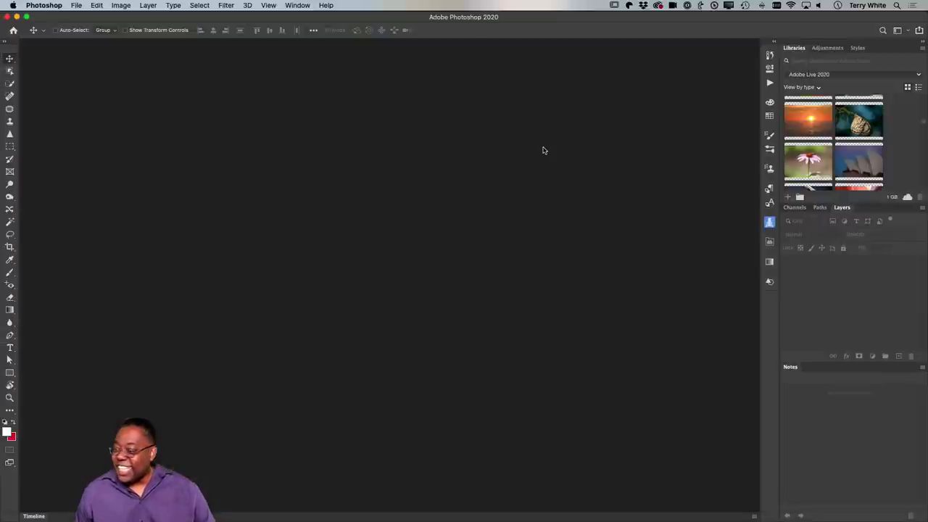
Open TWP-landscape-1 from the Libraries panel and apply the Camera Raw Filter to it
double_click(802, 126)
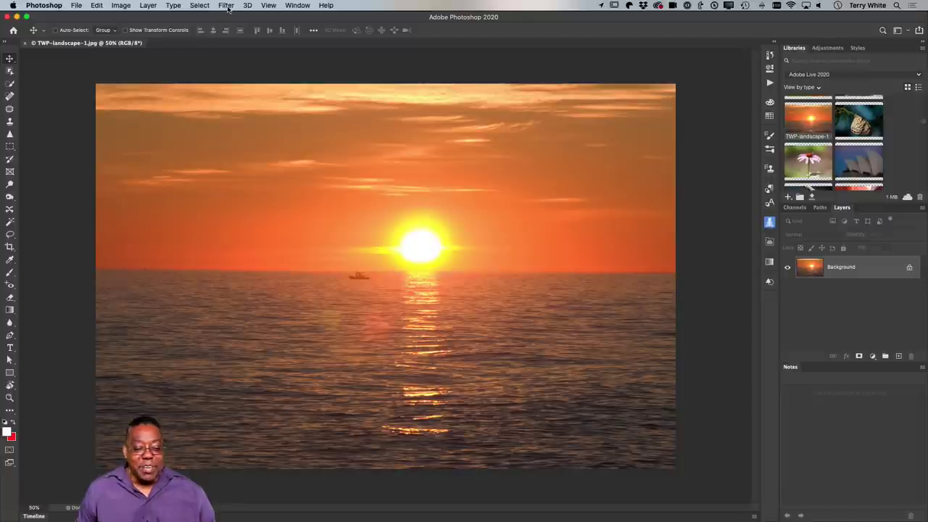
left_click(225, 7)
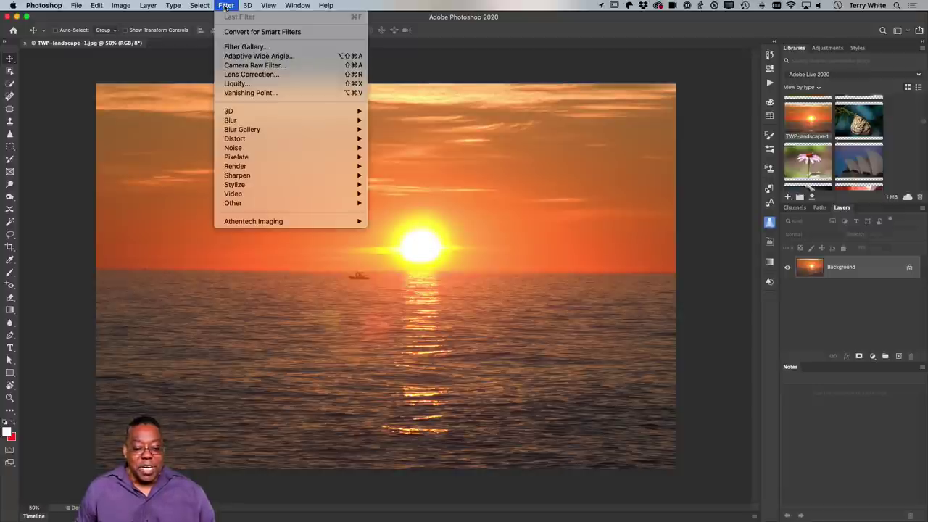
left_click(253, 64)
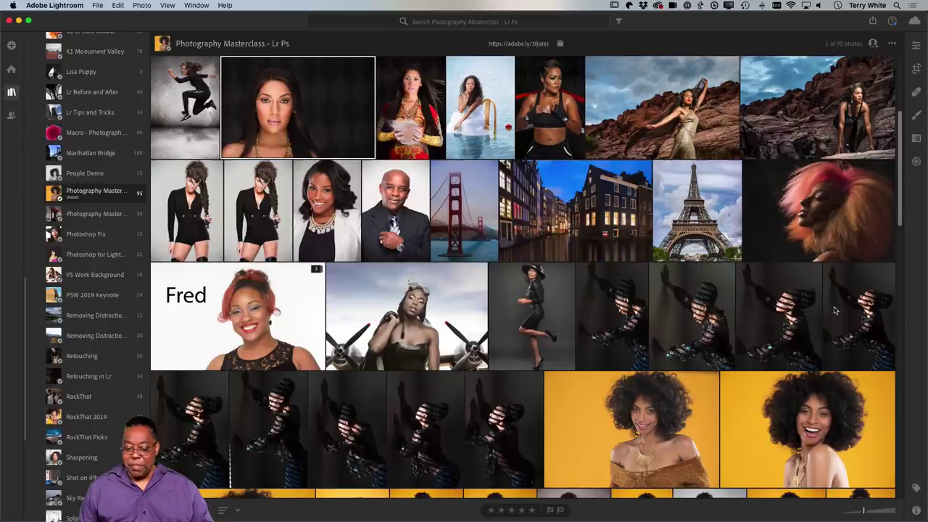
Open the dark-background portrait in Edit, then switch to Lightroom Classic
left_click(915, 46)
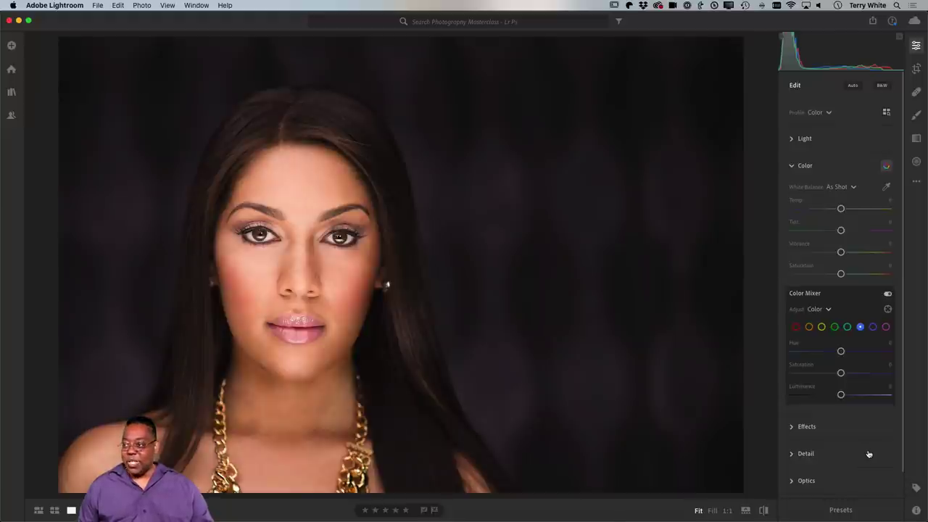
key("super+Tab")
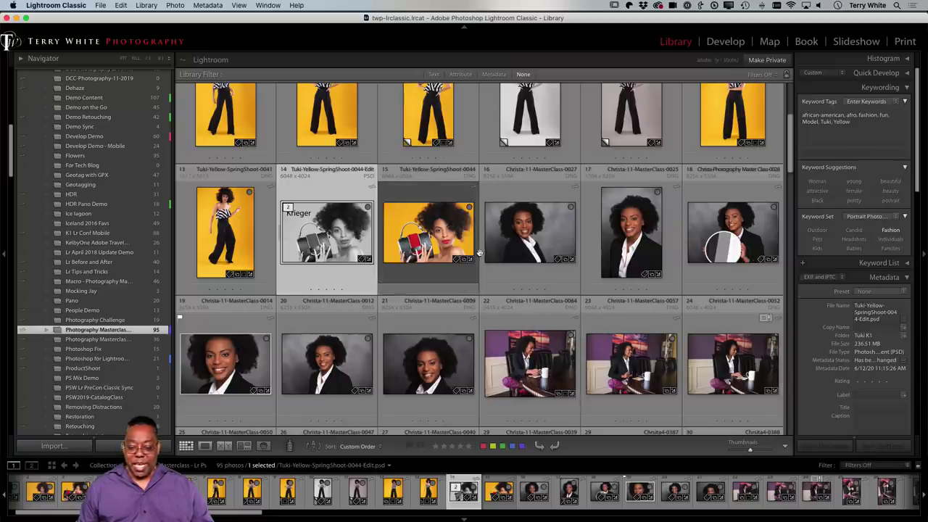
Open Christa-11-MasterClass-0027.dng in Develop and pick up the white balance eyedropper
left_click(500, 246)
key("d")
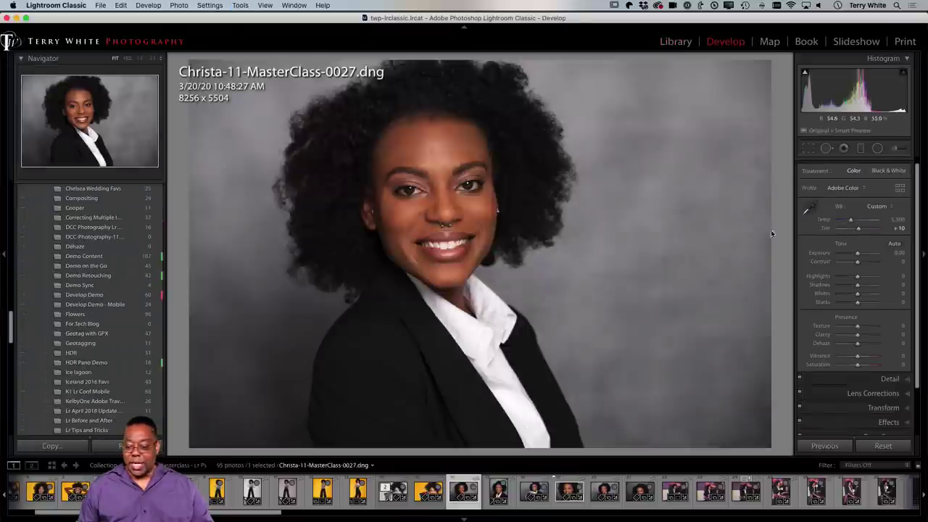
left_click(805, 210)
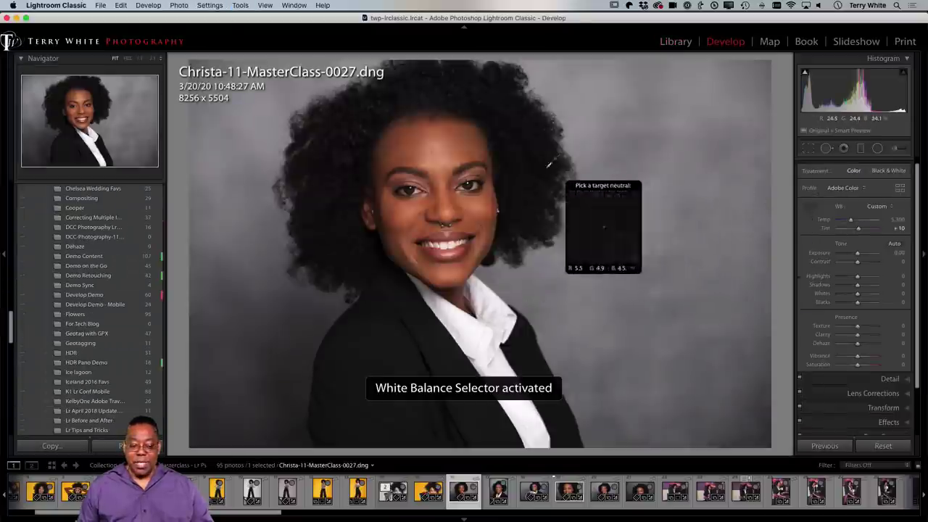
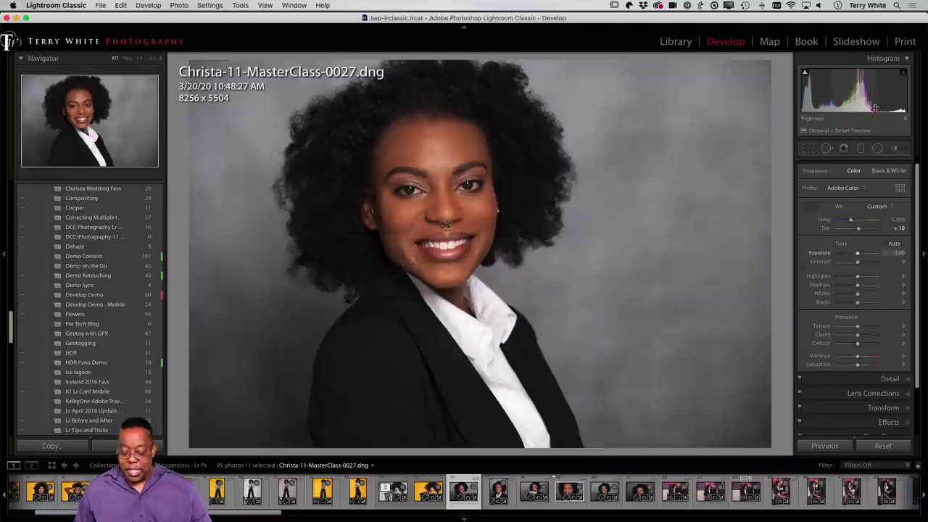
Switch from Develop to the Library Grid view of the 95-photo Photography Masterclass collection
key("g")
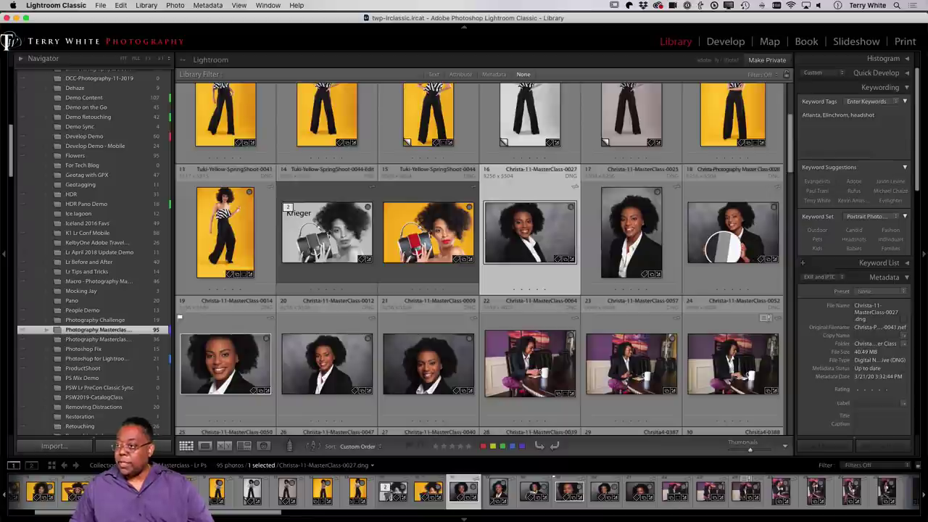
Mirror the iPhone screen in a moved, enlarged QuickTime window, then bring Lightroom Classic forward
key("super+Tab")
left_click_drag(580, 139, 699, 63)
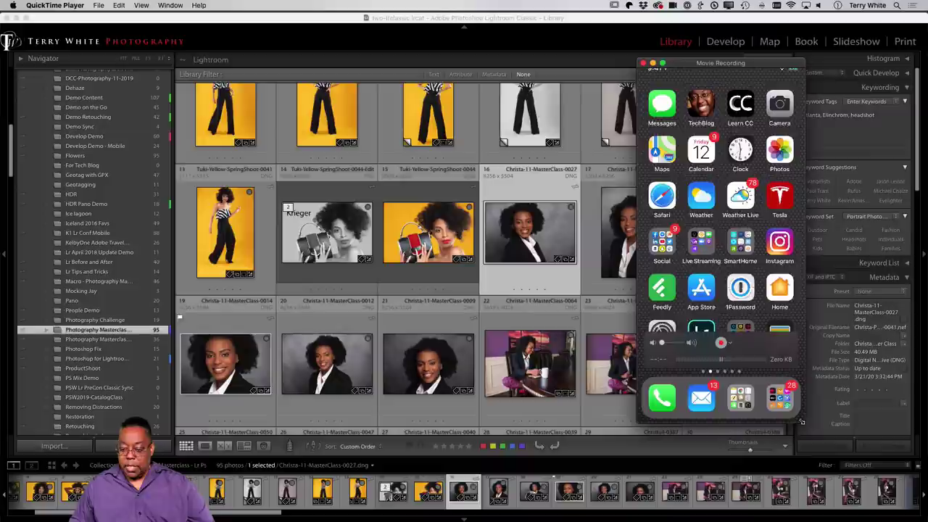
left_click_drag(801, 420, 847, 511)
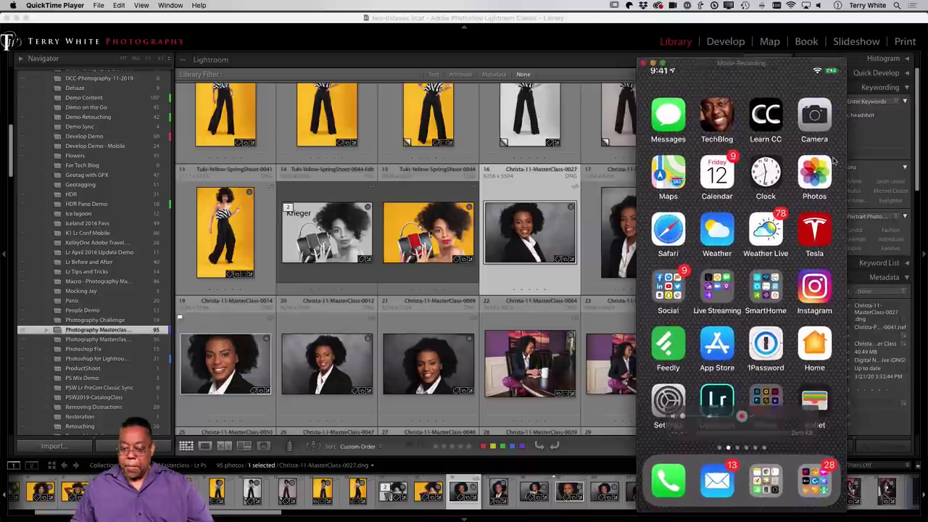
left_click_drag(846, 58, 861, 30)
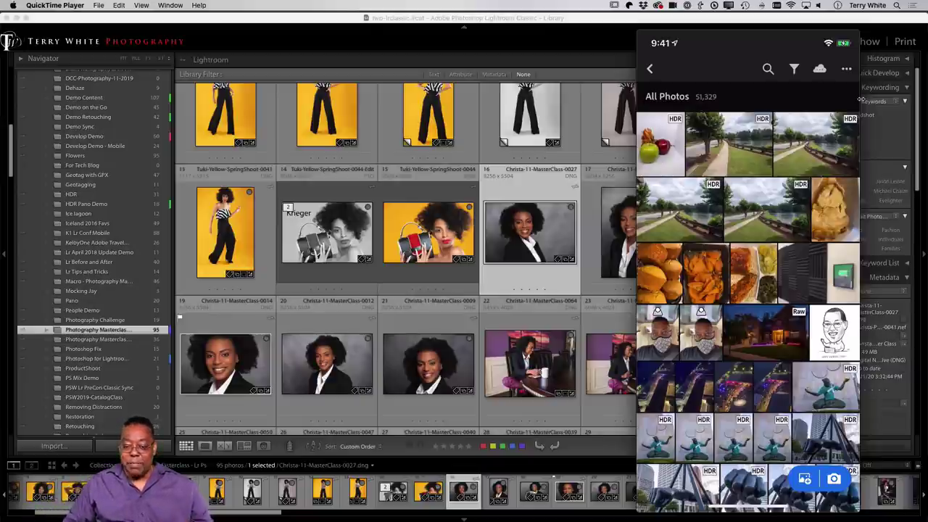
left_click(671, 26)
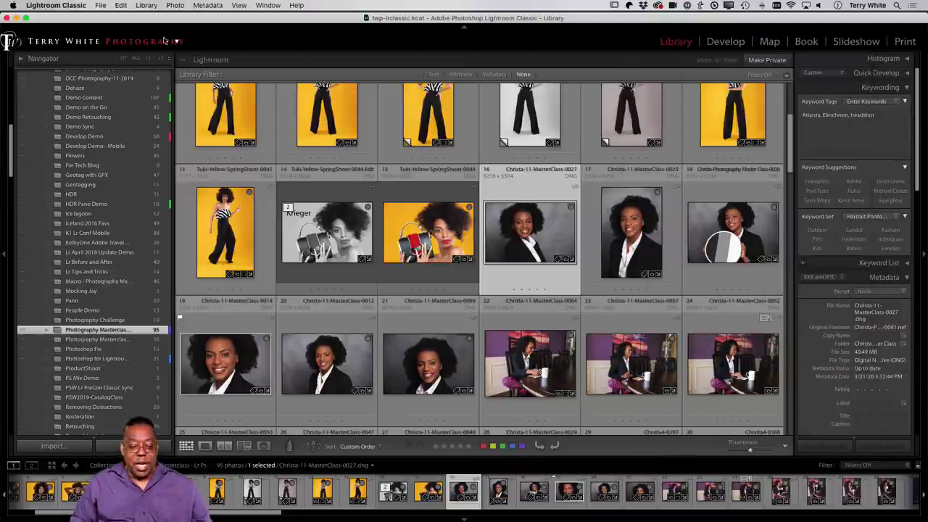
left_click(65, 5)
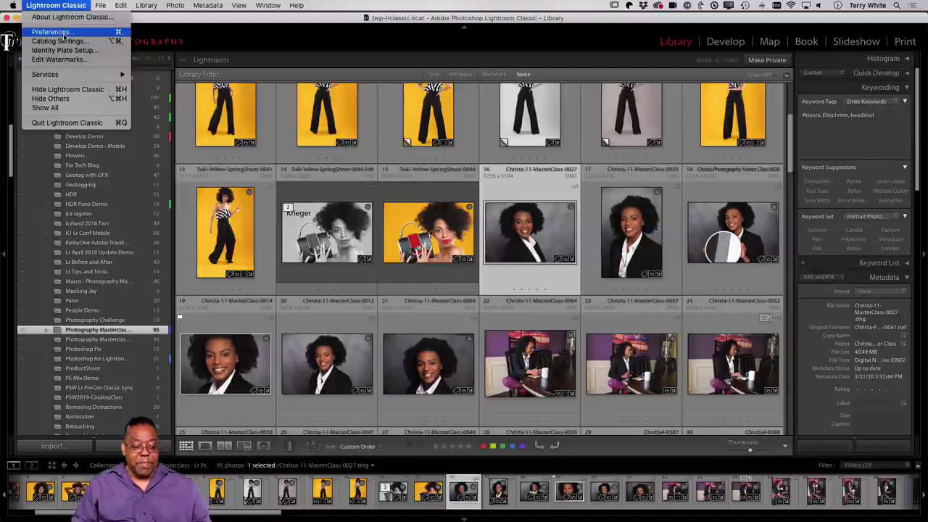
left_click(63, 34)
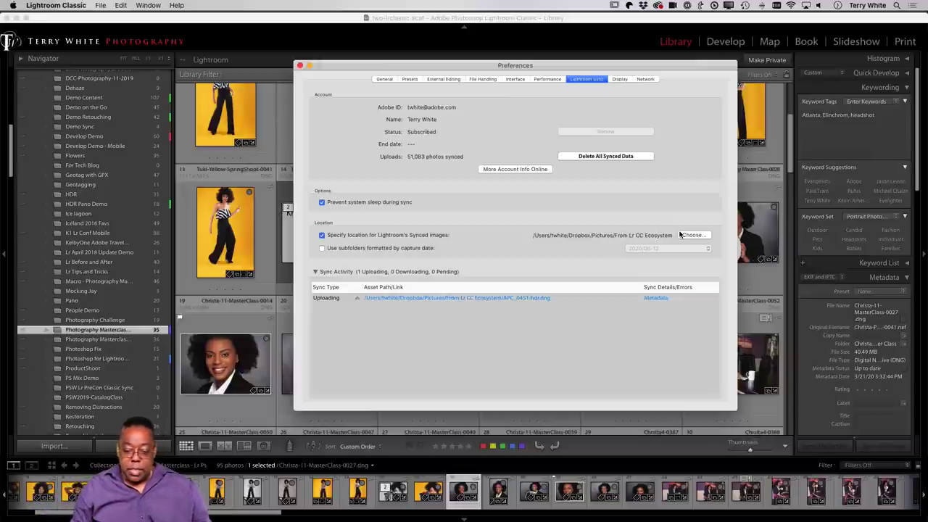
Close the preferences and show the From Lr CC Ecosystem folder under Hard Disk
left_click(299, 66)
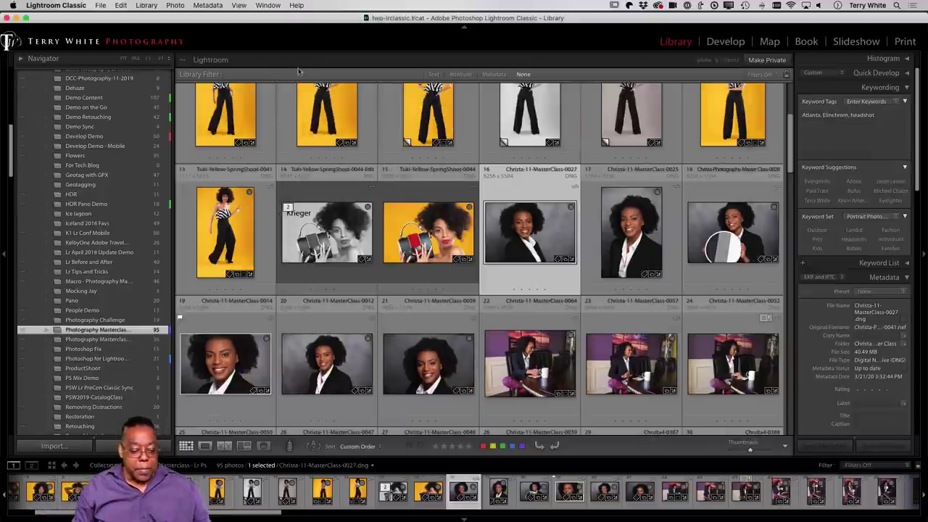
scroll(109, 288, "down", 2)
scroll(109, 288, "up", 10)
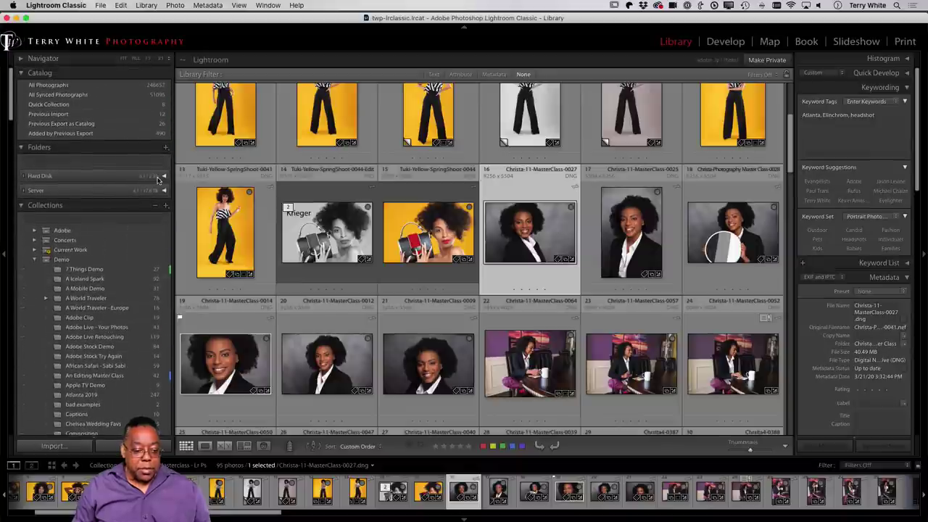
left_click(161, 177)
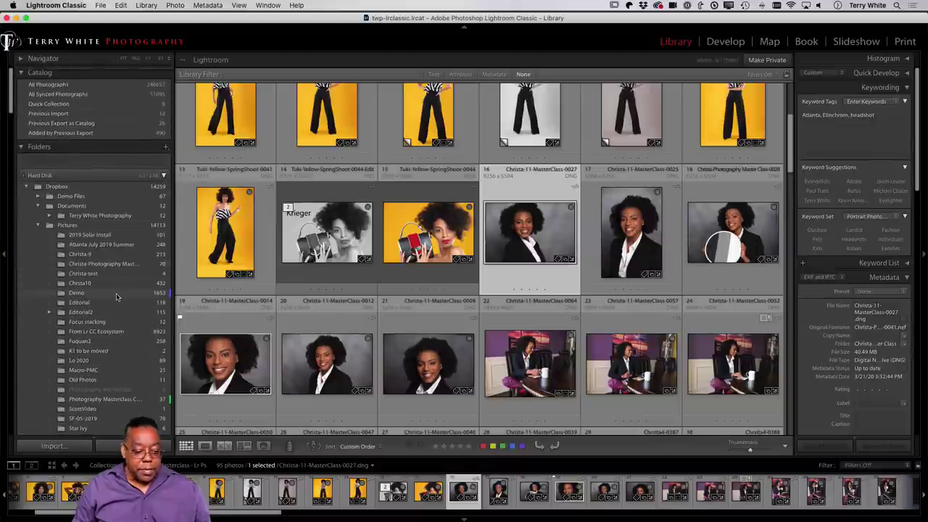
scroll(116, 296, "down", 2)
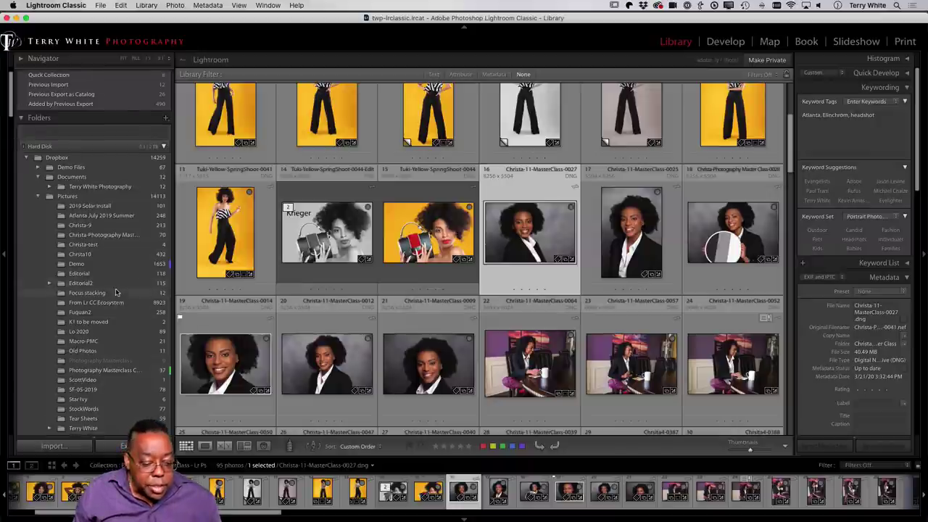
left_click(115, 305)
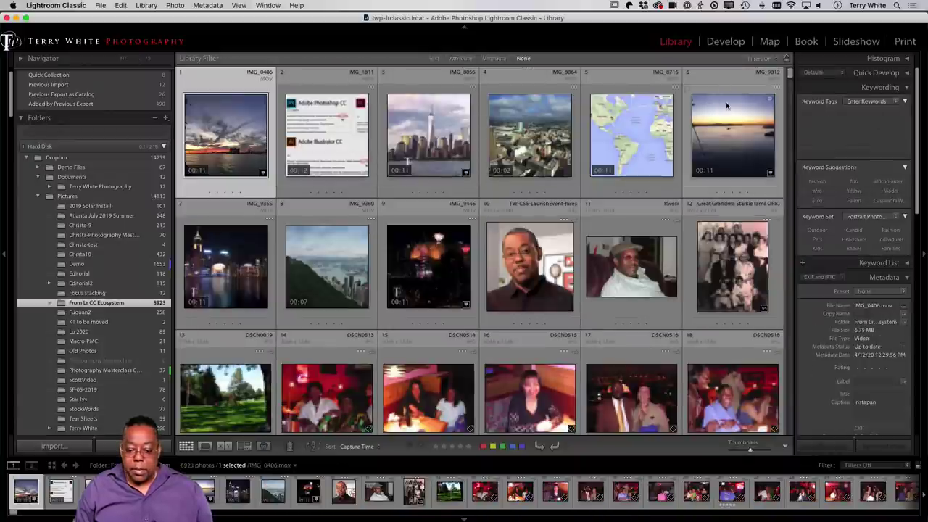
Sort the folder by Capture Time in reverse, putting the newest synced photos first
left_click(373, 446)
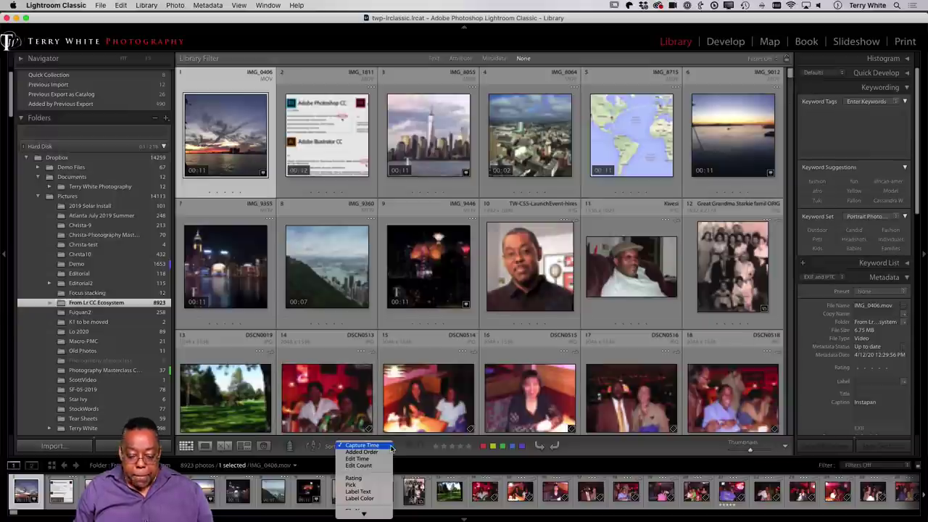
left_click(366, 446)
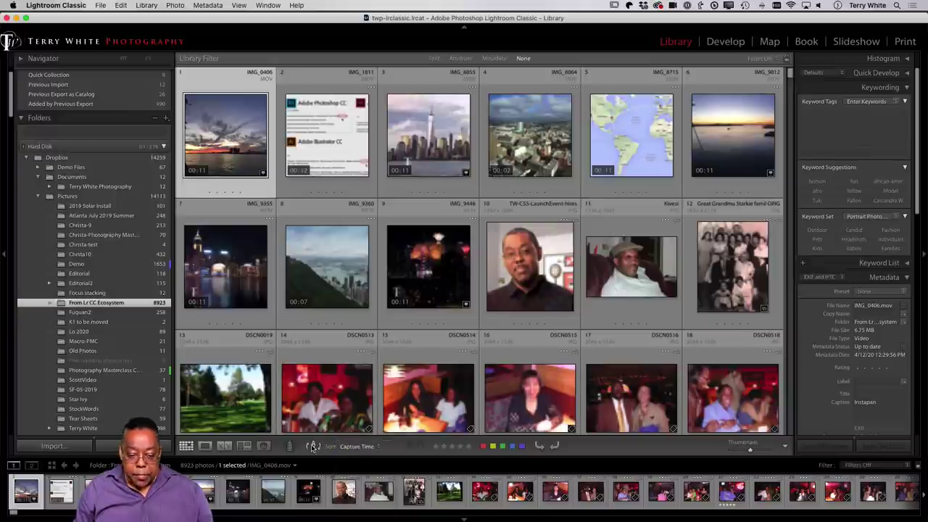
left_click(313, 446)
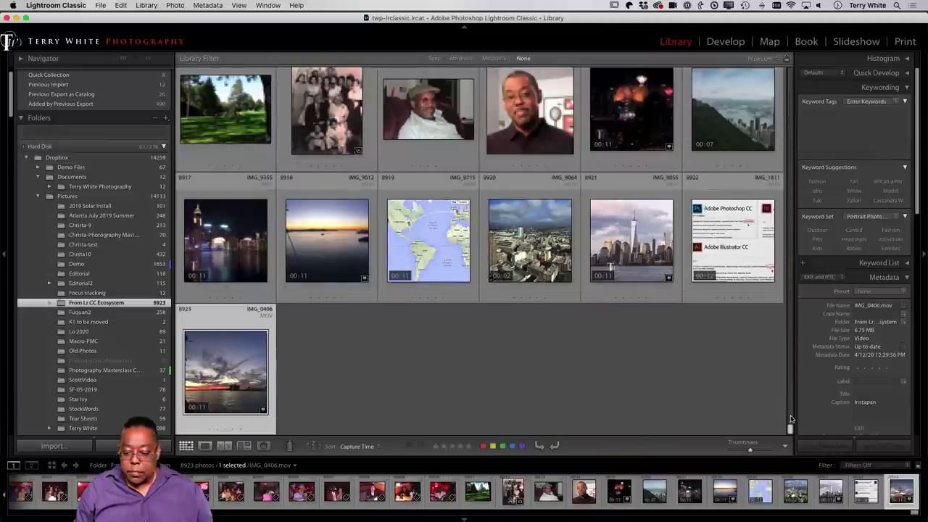
left_click_drag(791, 432, 792, 7)
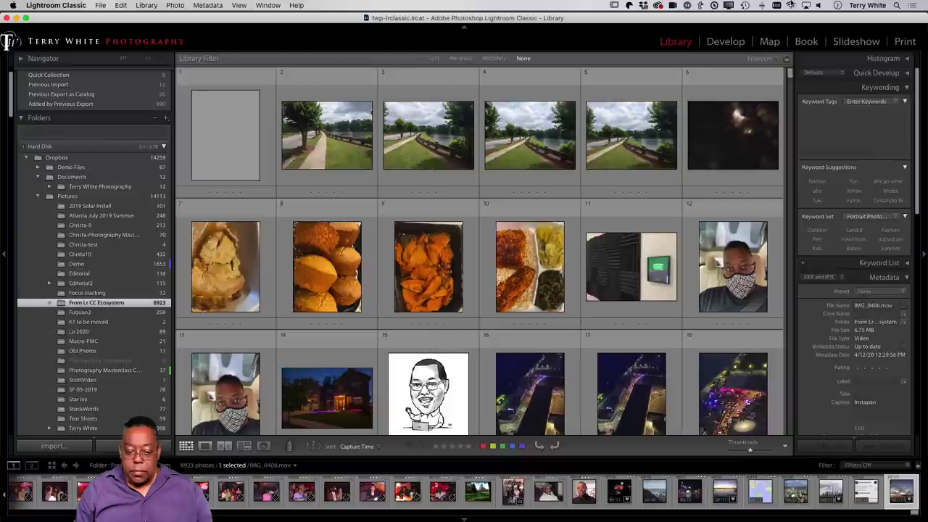
Drag the APC_0451-hdr apples photo into Photography Masterclass and view the now 96-photo collection
left_click(234, 158)
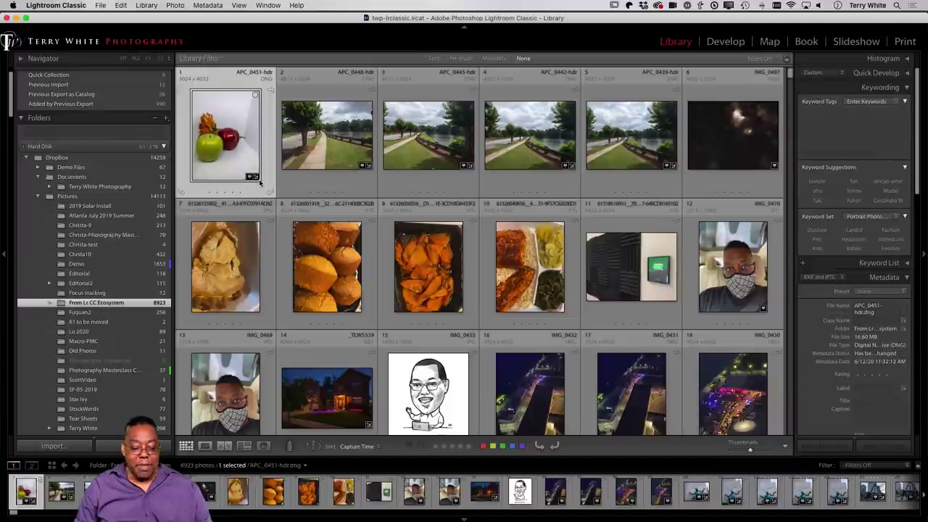
scroll(119, 260, "down", 5)
scroll(120, 260, "down", 10)
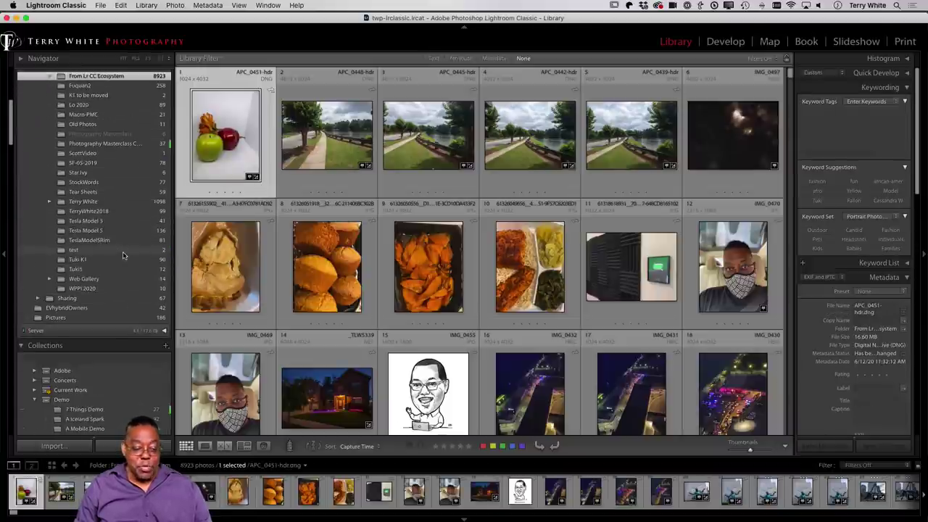
scroll(123, 255, "down", 1)
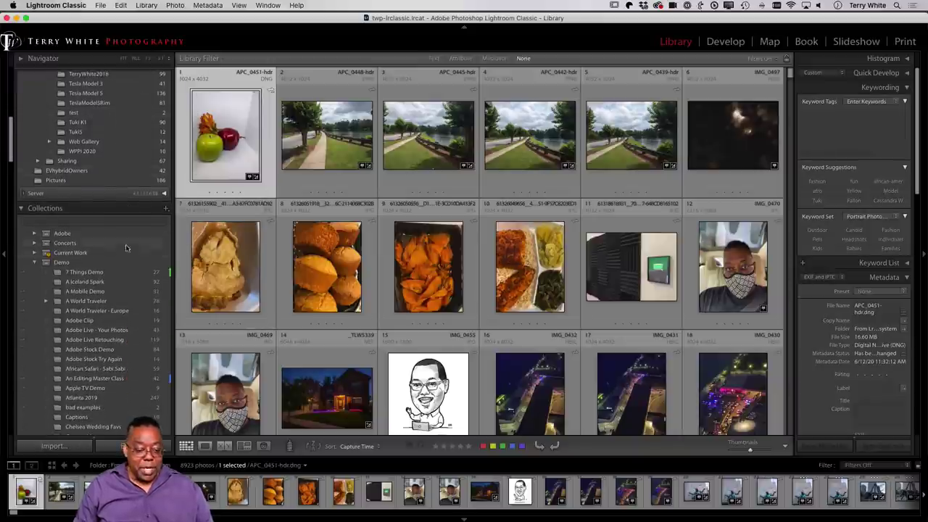
scroll(107, 261, "down", 5)
scroll(107, 261, "down", 6)
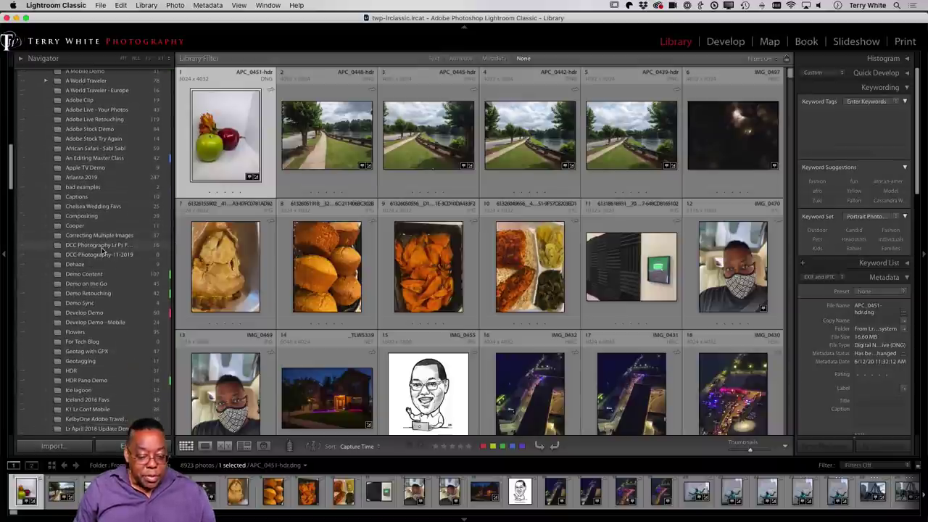
scroll(123, 254, "down", 7)
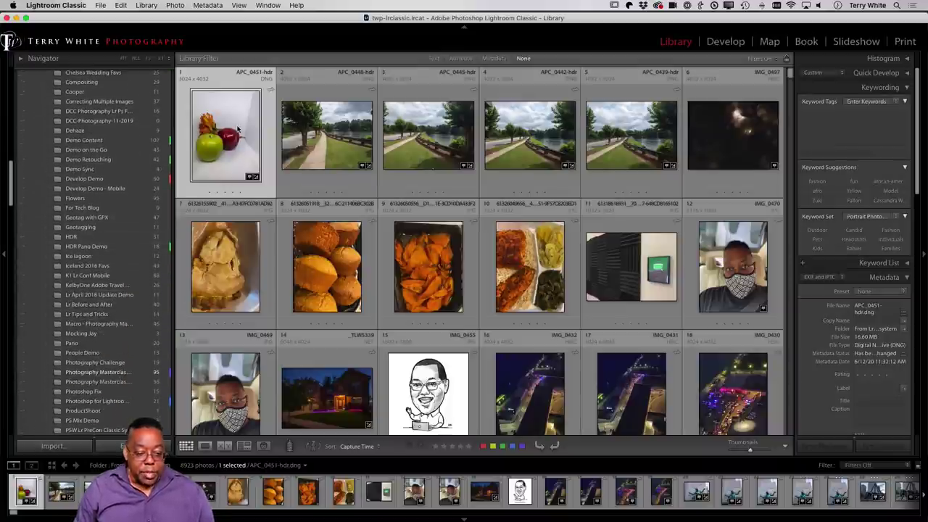
left_click_drag(239, 129, 144, 374)
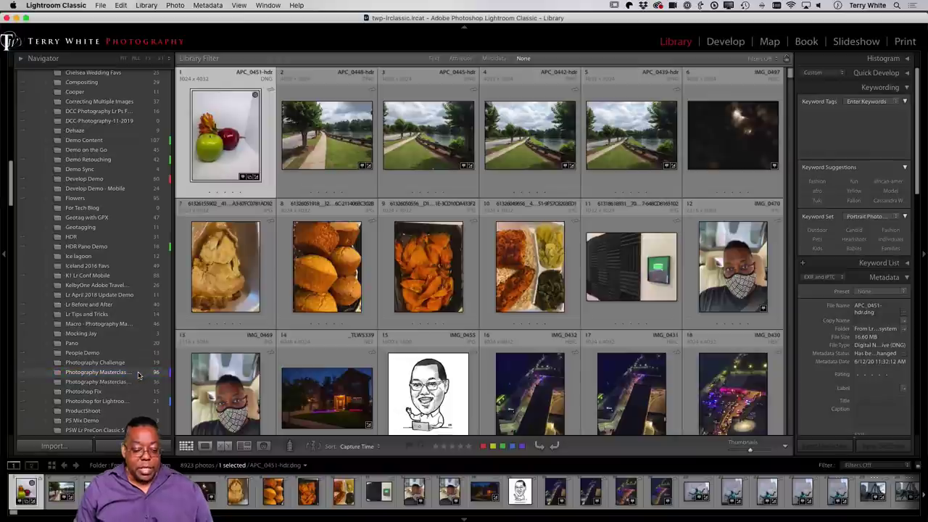
left_click(144, 373)
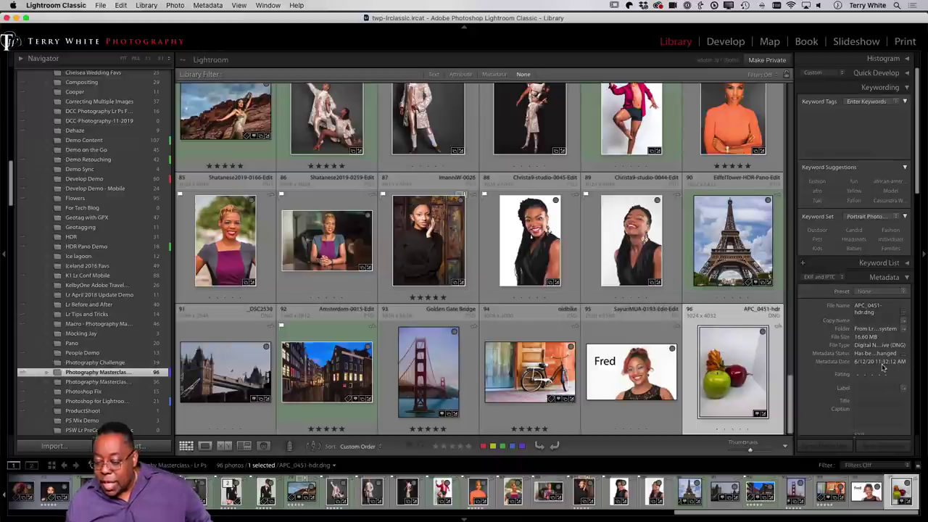
Look through the photo's EXIF metadata, then switch to the Adobe Lightroom app
scroll(877, 368, "down", 5)
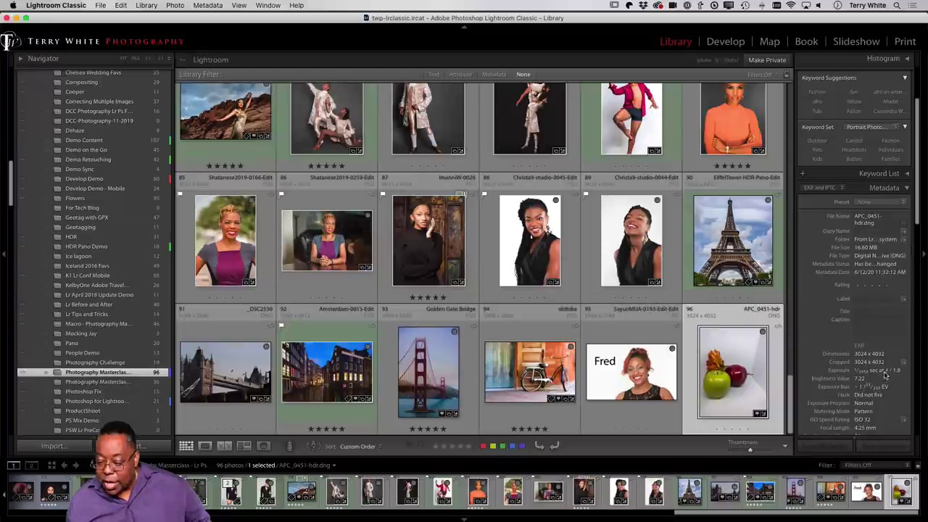
scroll(874, 410, "down", 1)
scroll(873, 409, "down", 3)
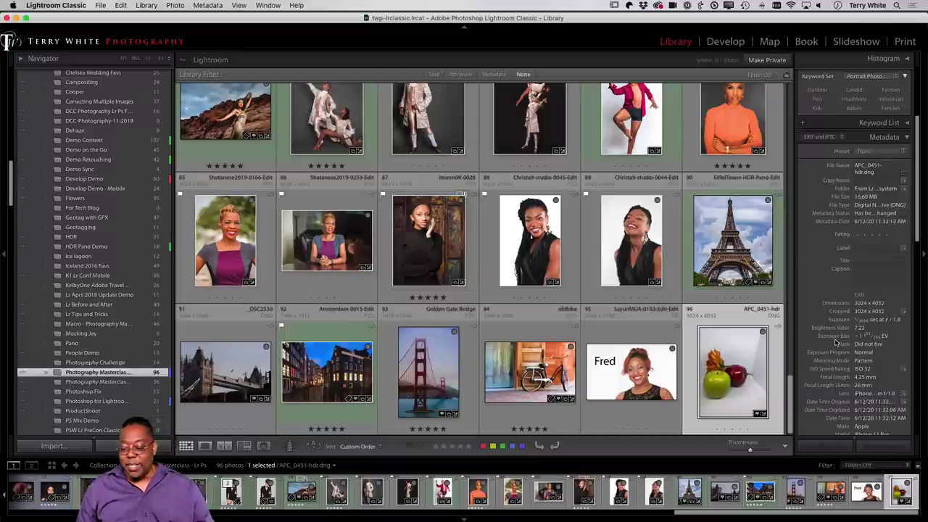
scroll(837, 342, "up", 10)
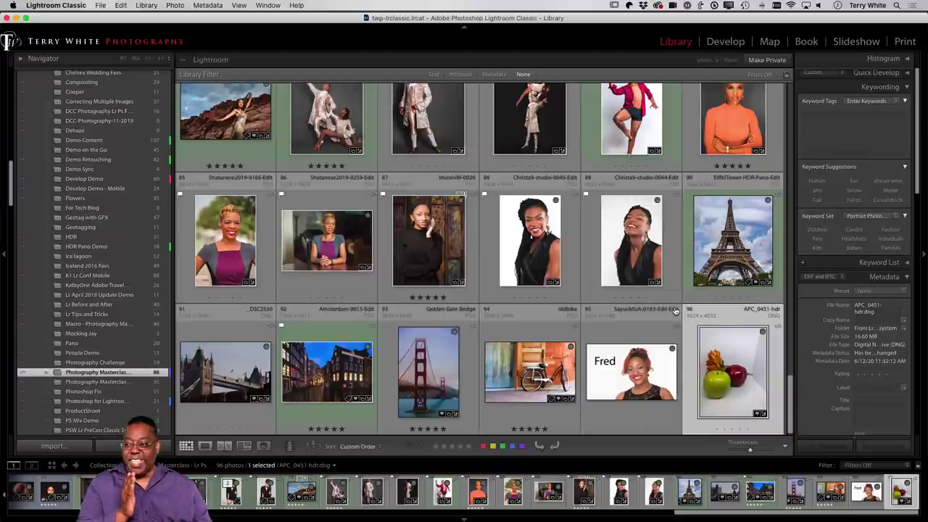
key("super+Tab")
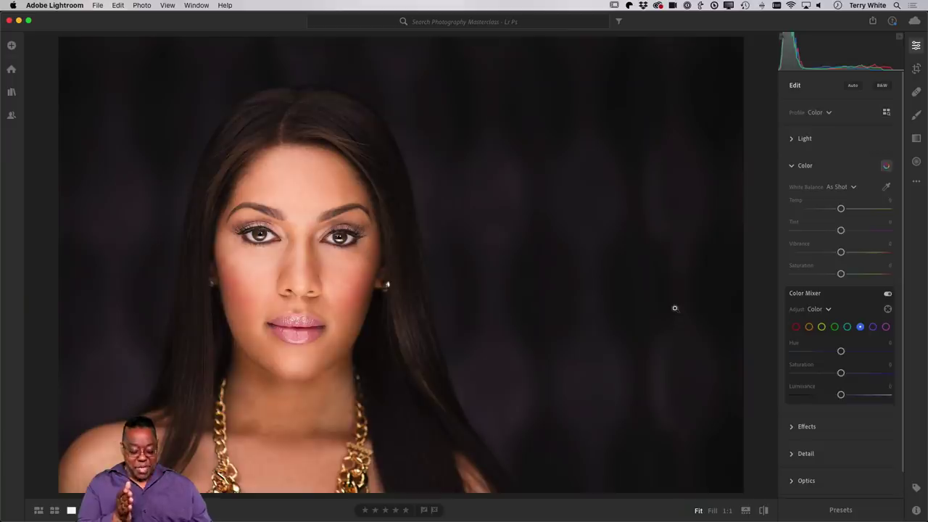
Switch Adobe Lightroom from the portrait editor to the album's 96-photo thumbnail grid
key("g")
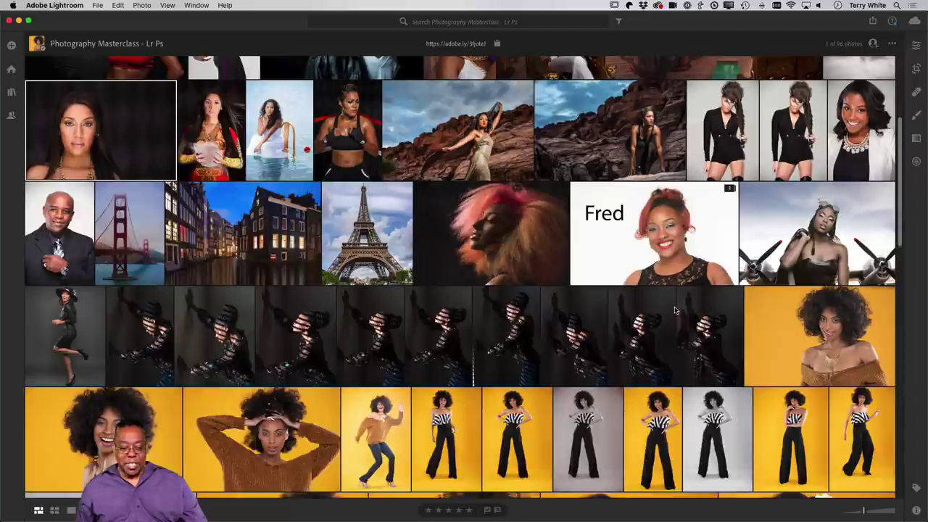
Return to Lightroom Classic's 96-photo Photography Masterclass collection ending with the apples still life
key("super+Tab")
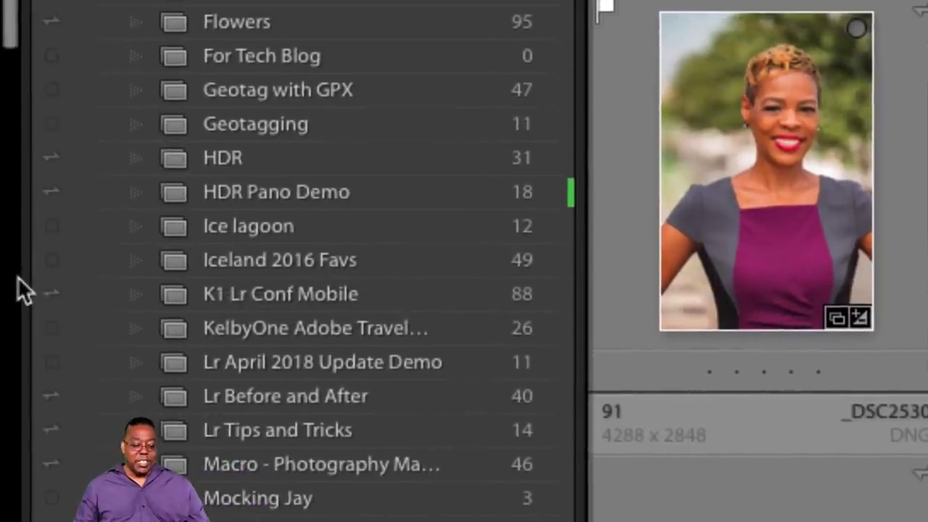
scroll(24, 291, "down", 1)
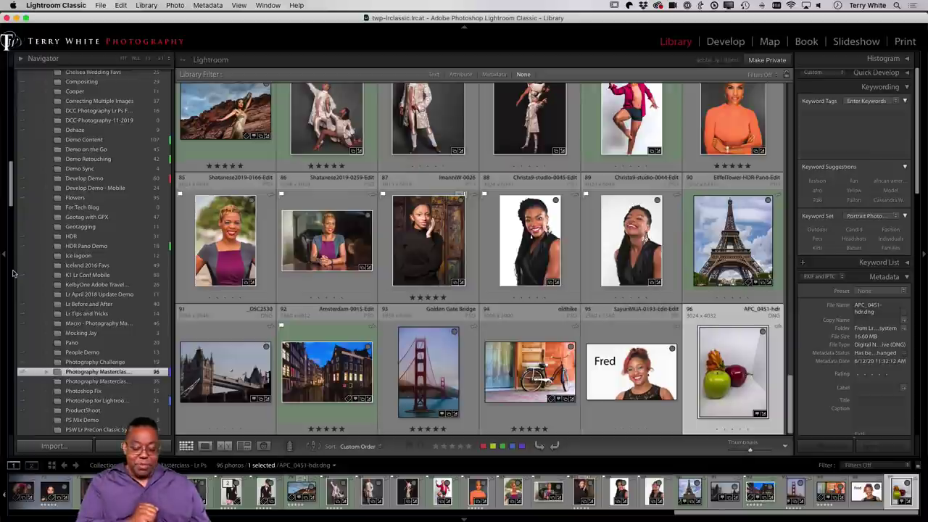
Switch to Adobe Lightroom and open the My Photos and Albums panel beside the album grid
key("super+Tab")
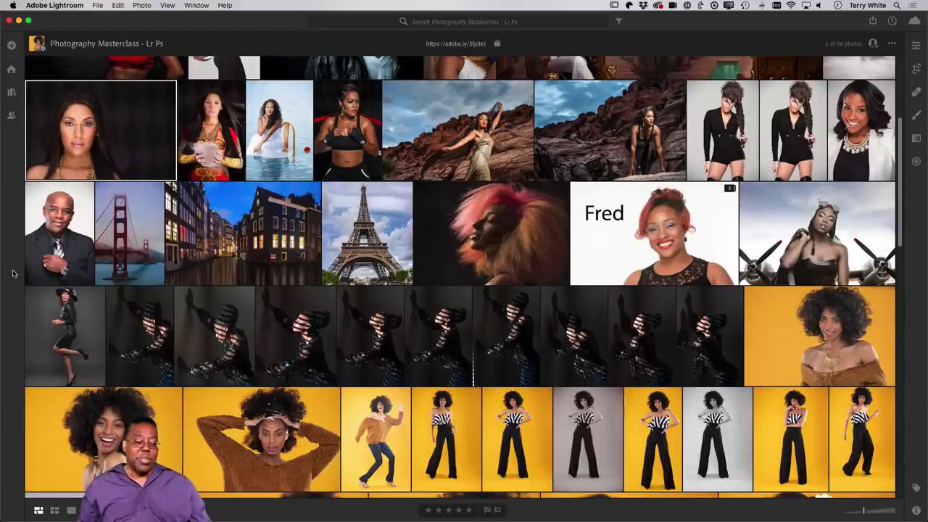
left_click(11, 93)
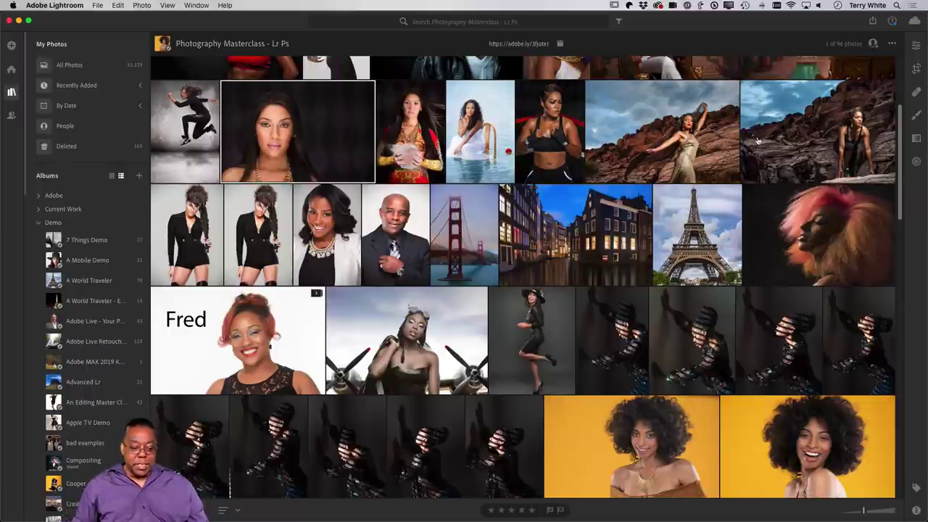
Open Lightroom Classic Preferences on the Presets tab, showing Raw Defaults set to Adobe Default
key("super+Tab")
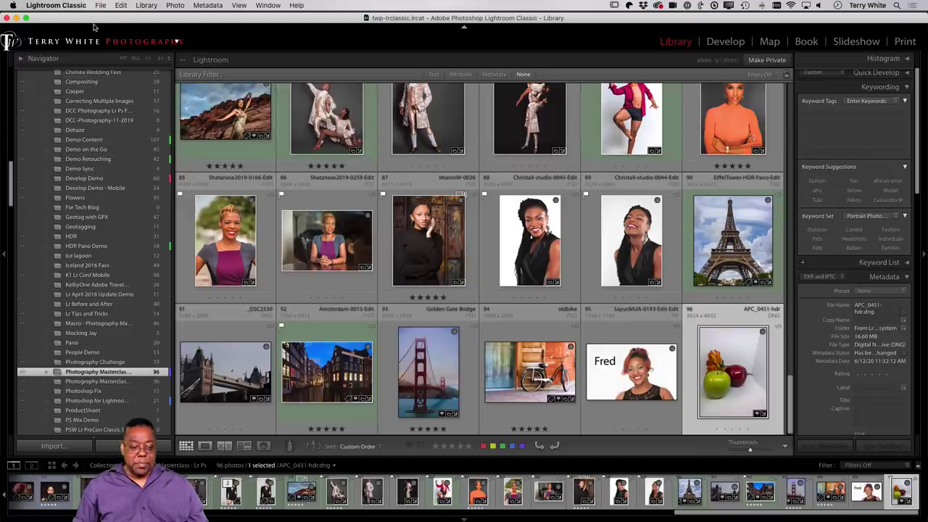
left_click(58, 6)
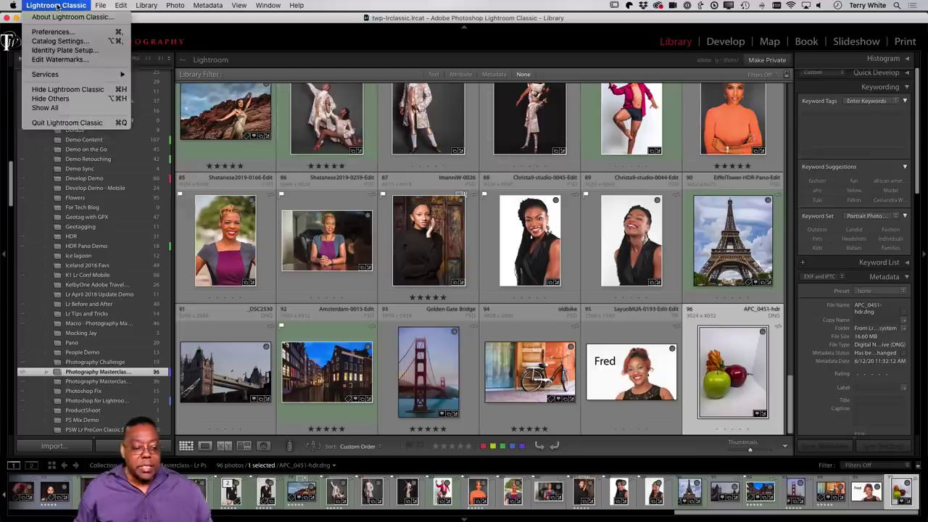
left_click(52, 32)
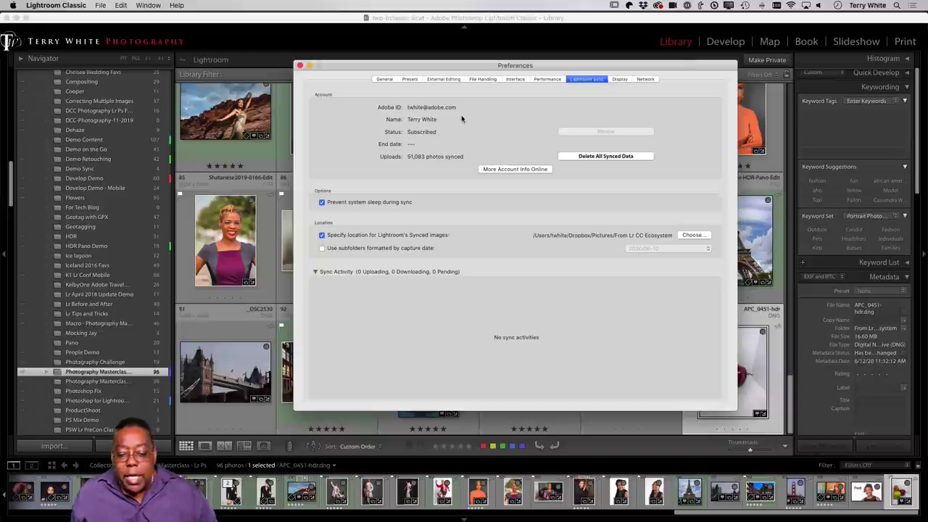
left_click(410, 80)
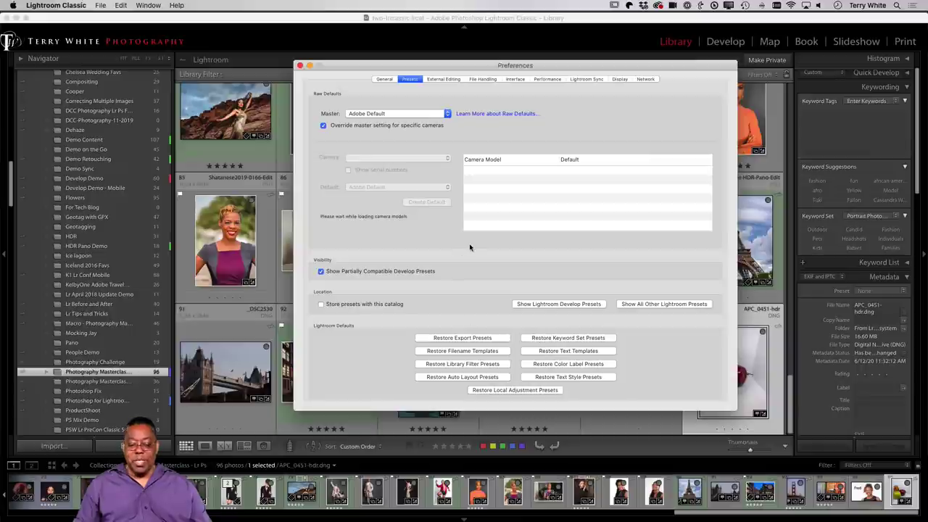
left_click(392, 113)
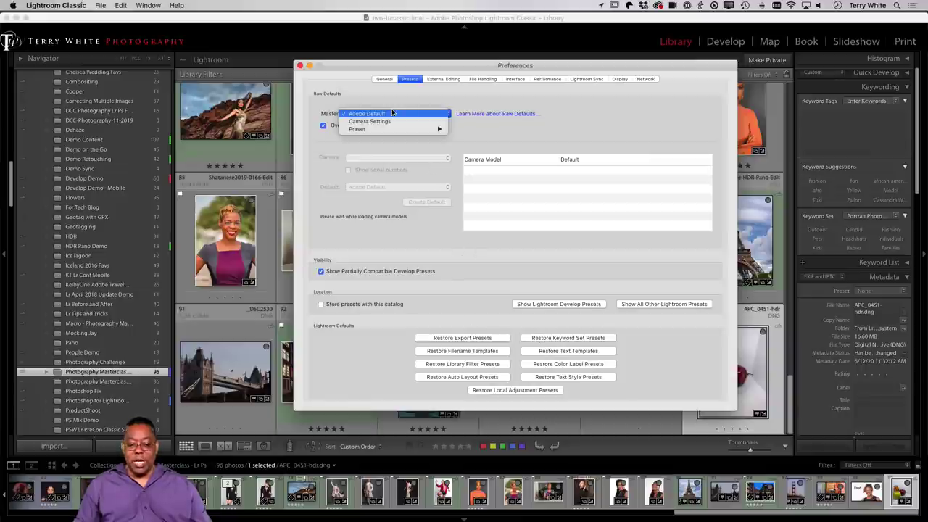
left_click(404, 122)
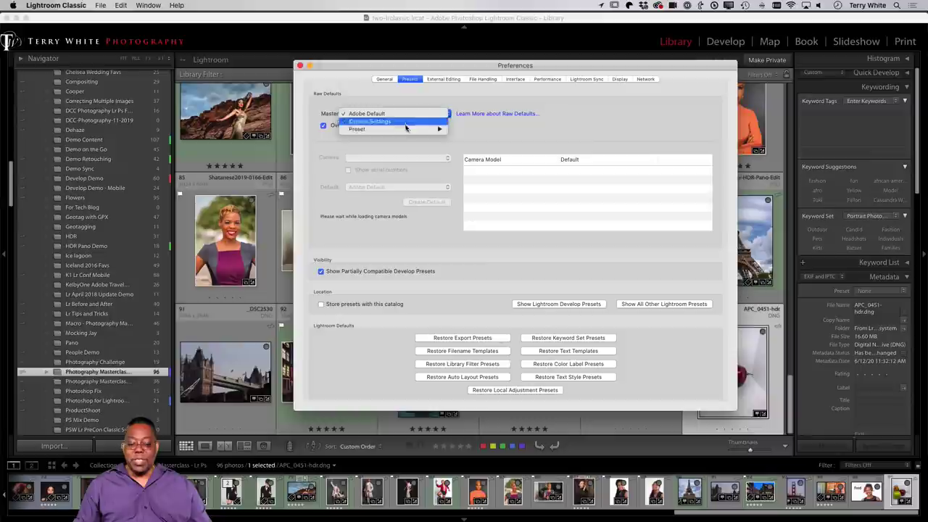
mouse_move(405, 131)
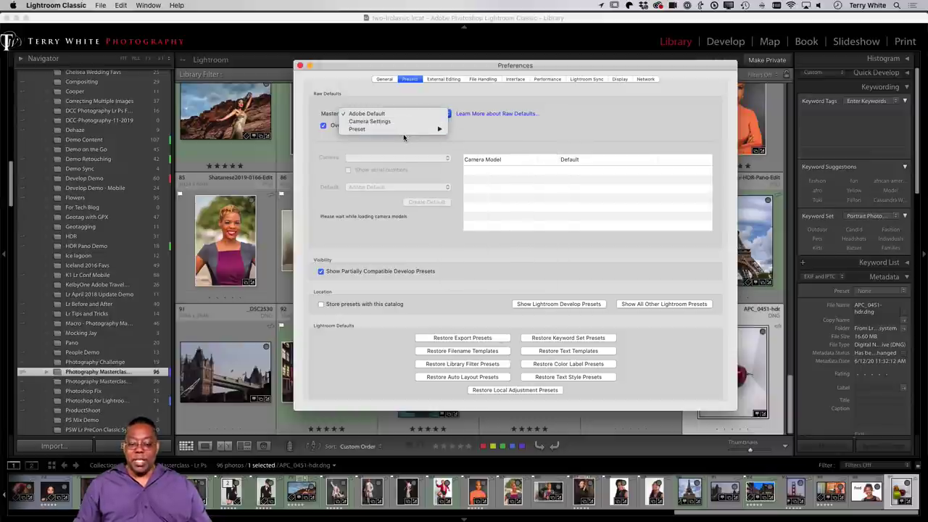
left_click(403, 135)
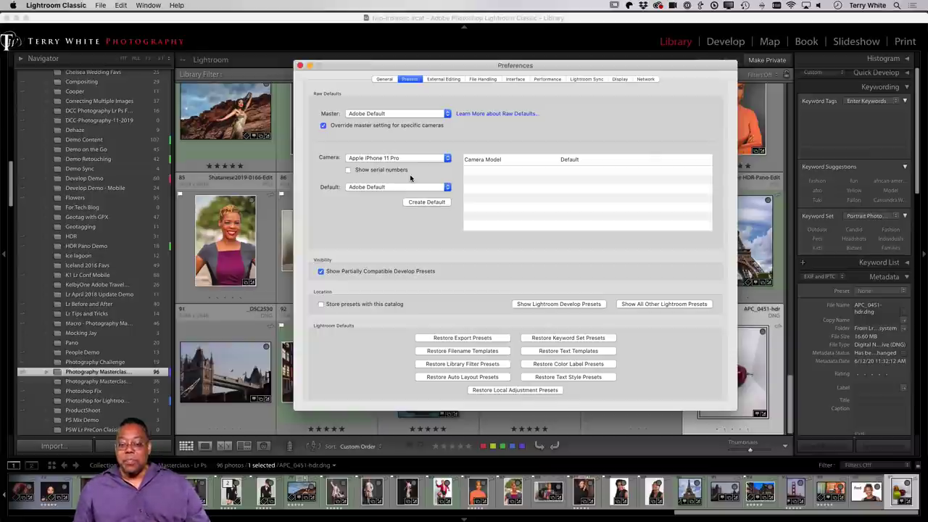
Close the Preferences dialog, returning to the 96-photo Photography Masterclass Library grid
left_click(300, 66)
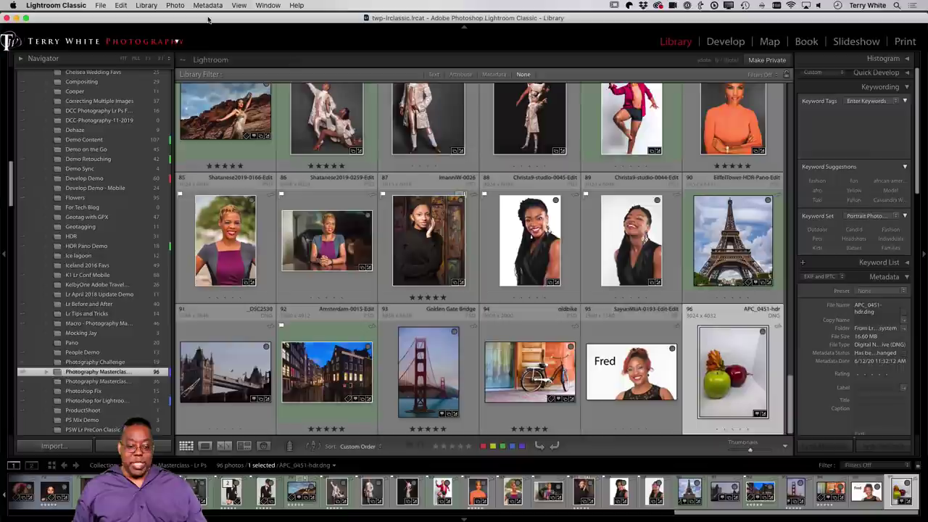
Review the File Handling settings in Catalog Settings, then close it
left_click(72, 6)
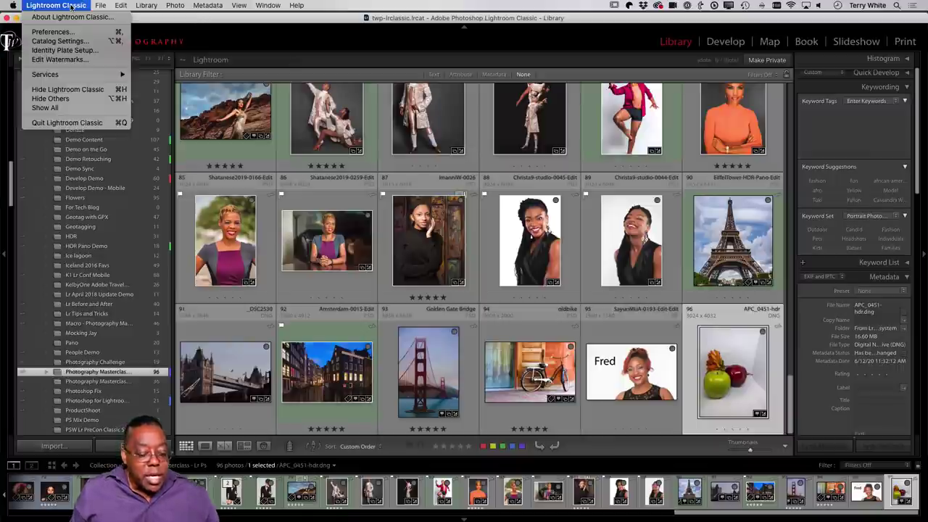
left_click(75, 42)
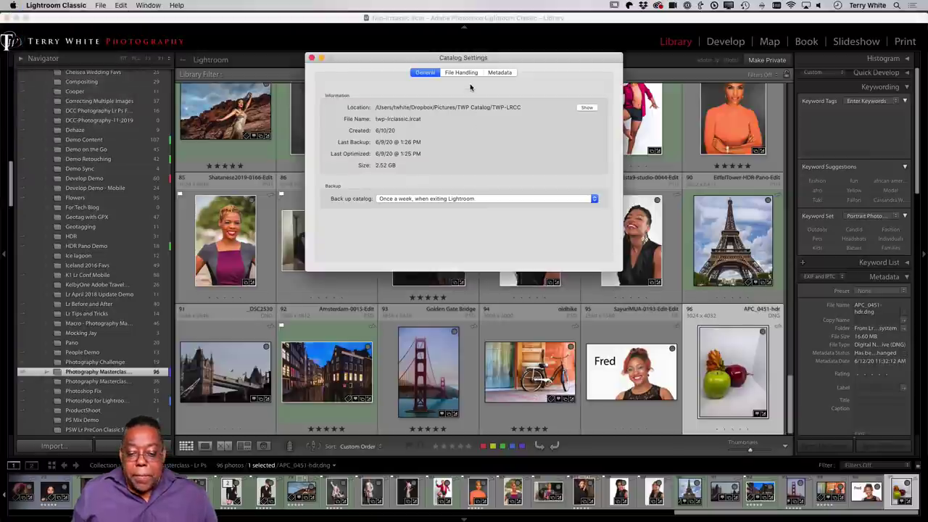
left_click(465, 74)
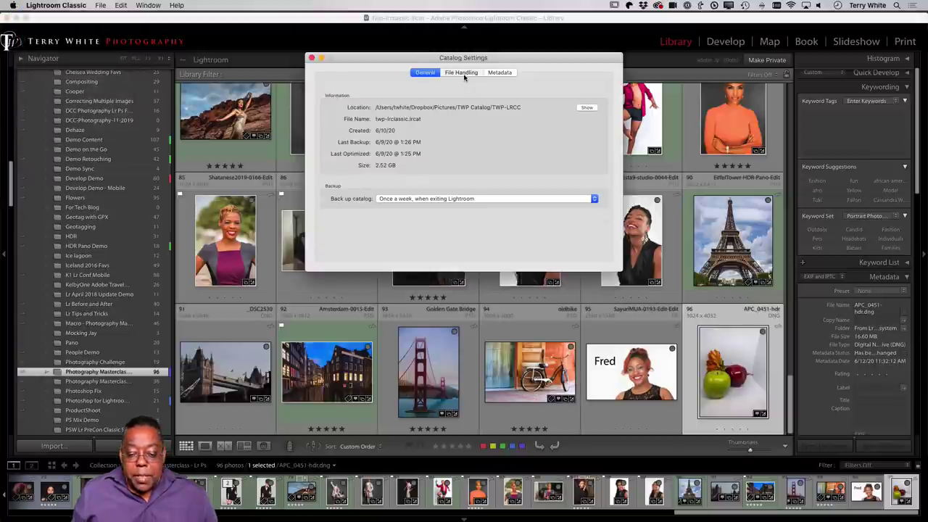
left_click(312, 58)
In External Editing preferences, keep PSD as the file format for Photoshop edits
left_click(40, 6)
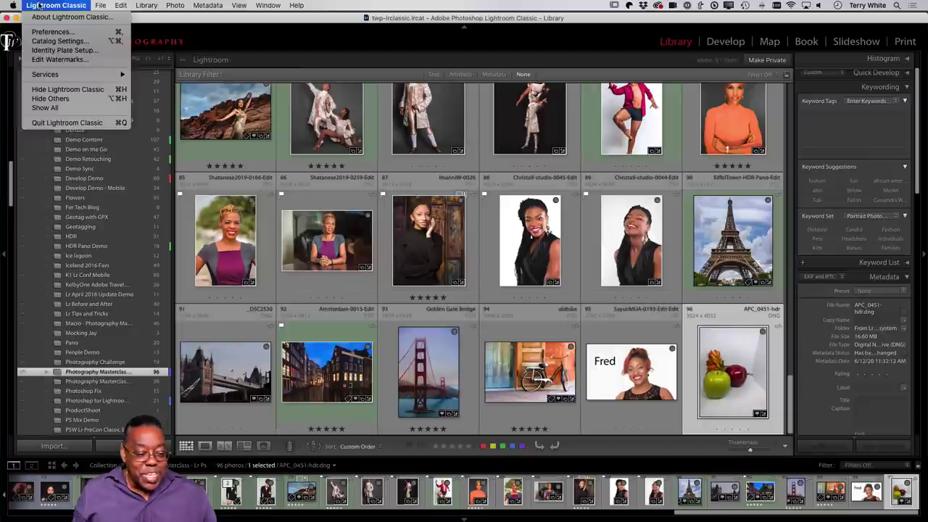
left_click(49, 33)
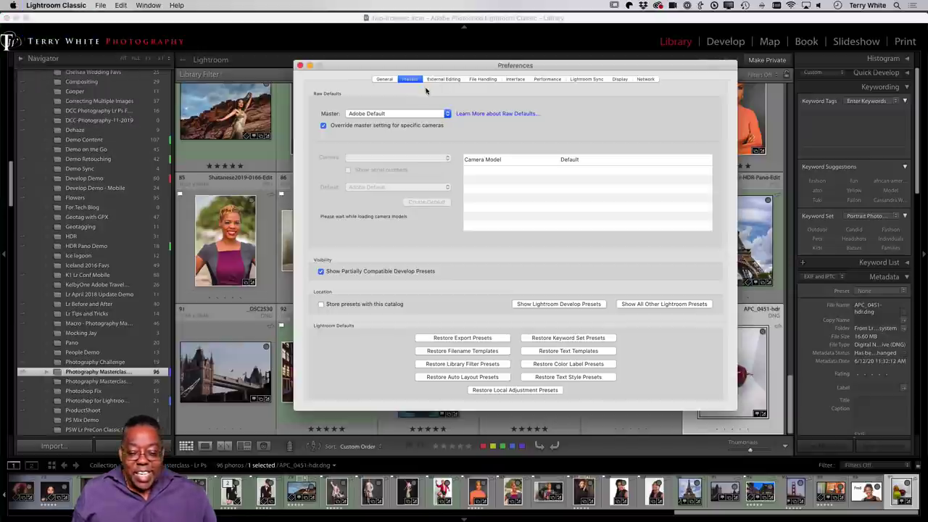
left_click(444, 81)
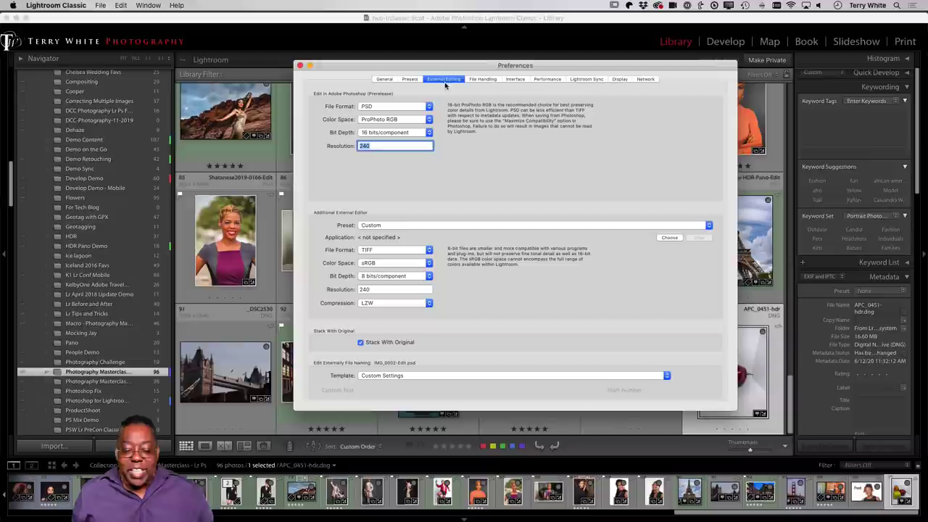
left_click(392, 108)
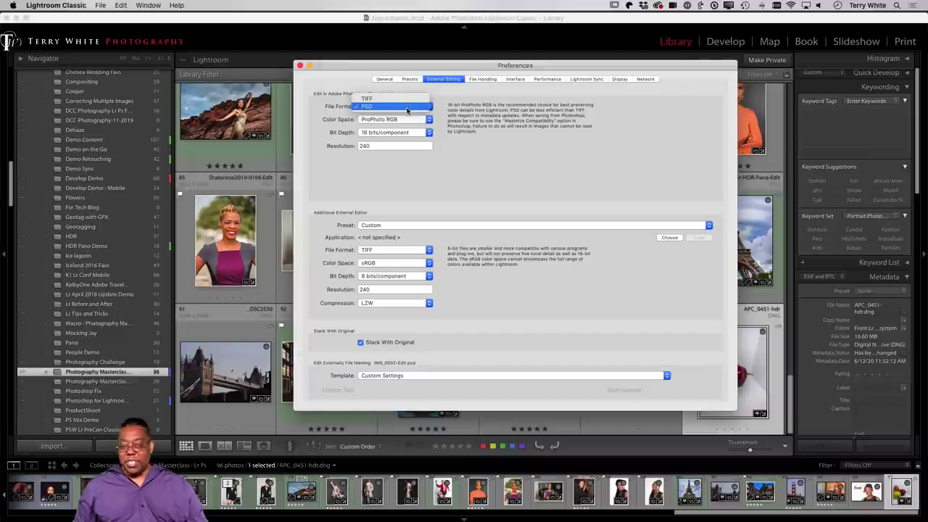
left_click(506, 127)
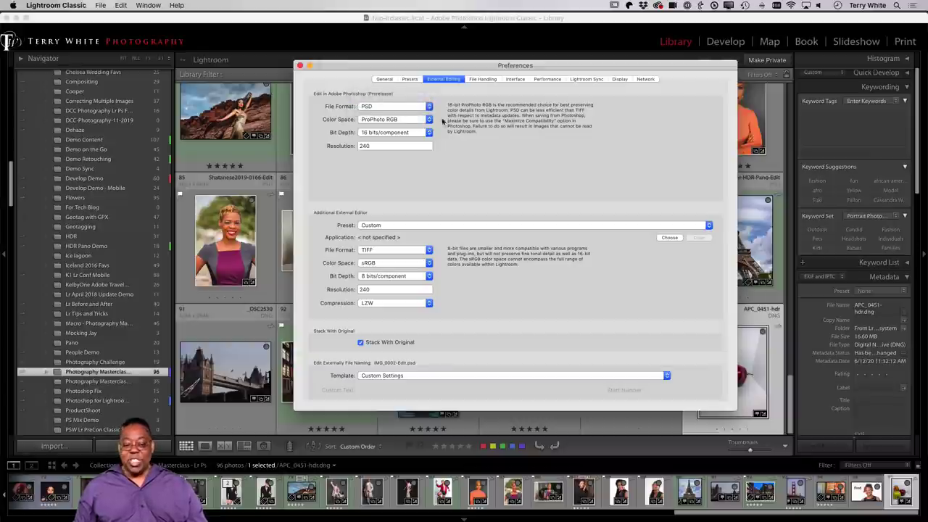
left_click(380, 109)
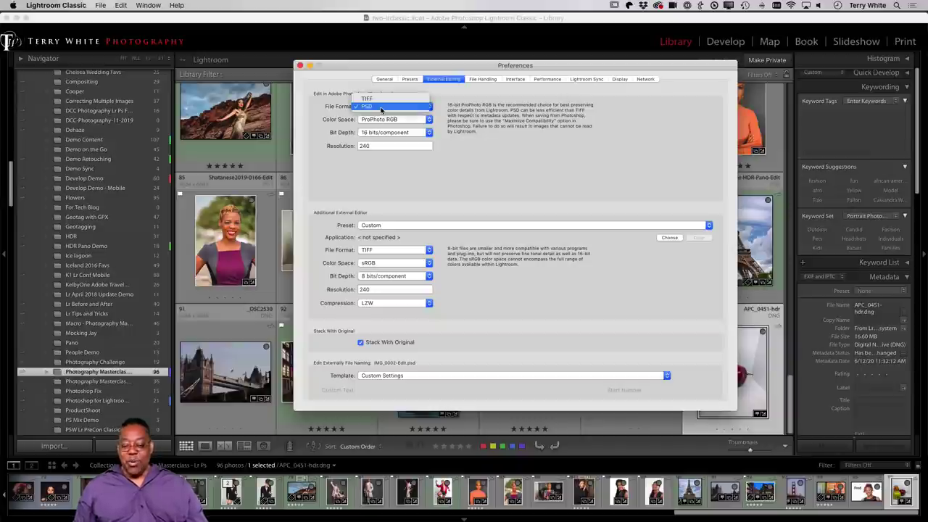
left_click(426, 107)
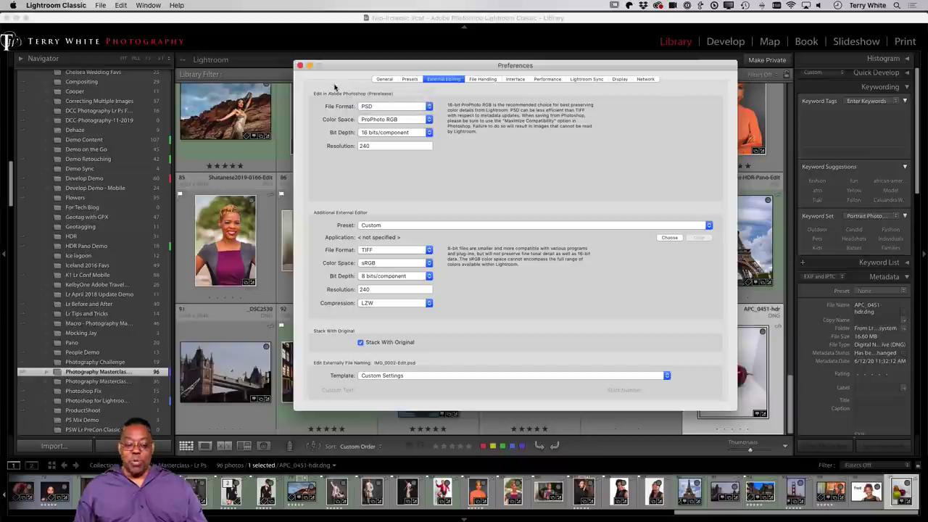
left_click(299, 65)
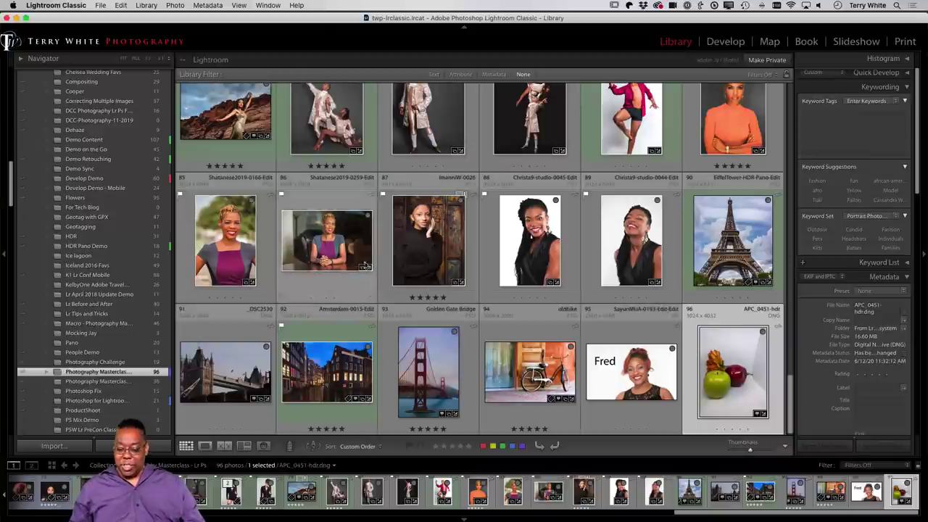
In Develop, crop the apple photo's right, top and bottom edges to 2394 x 2730
key("d")
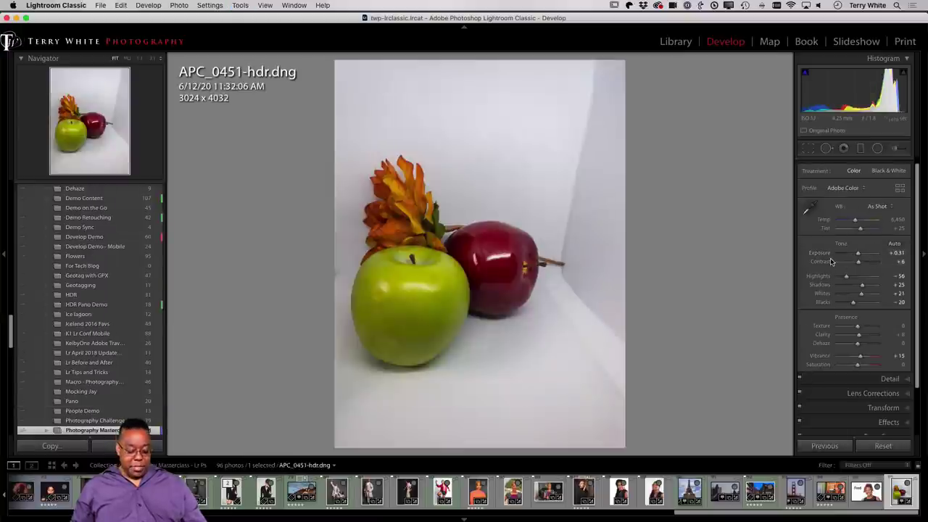
key("r")
left_click_drag(626, 254, 593, 255)
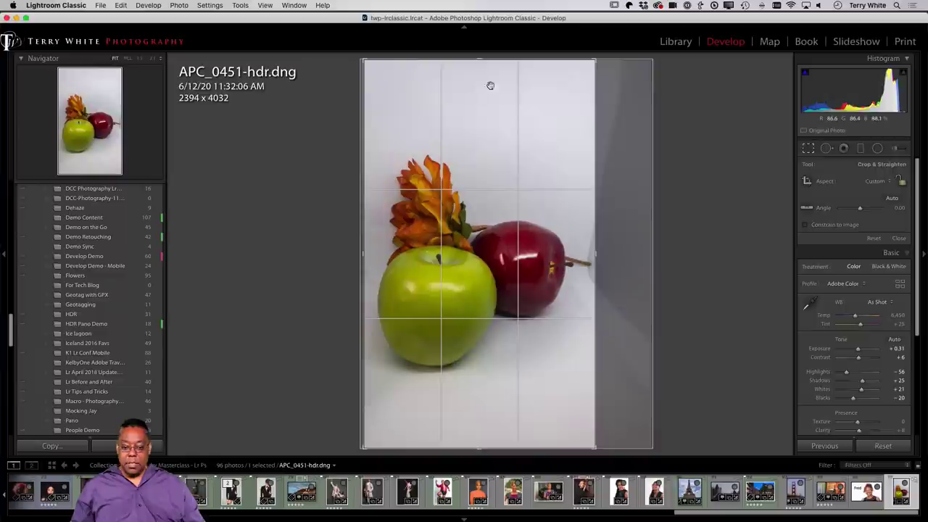
left_click_drag(481, 64, 480, 94)
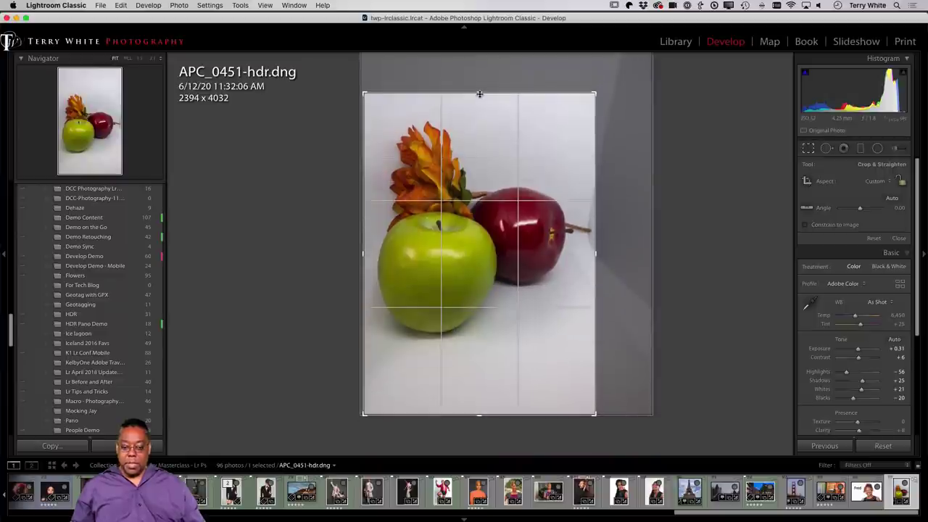
left_click_drag(479, 415, 479, 356)
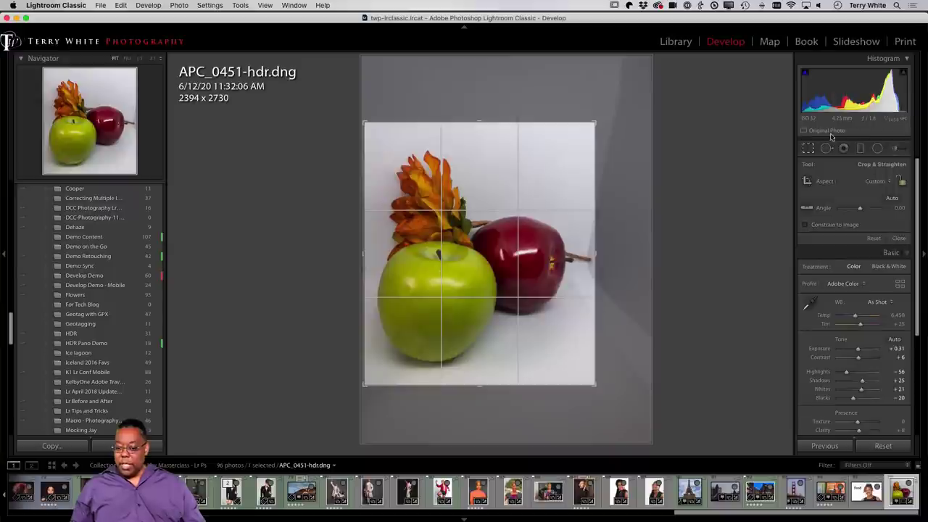
Apply the crop, Auto tone, lift Blacks to -9, boost Saturation, then return to the Library grid
key("d")
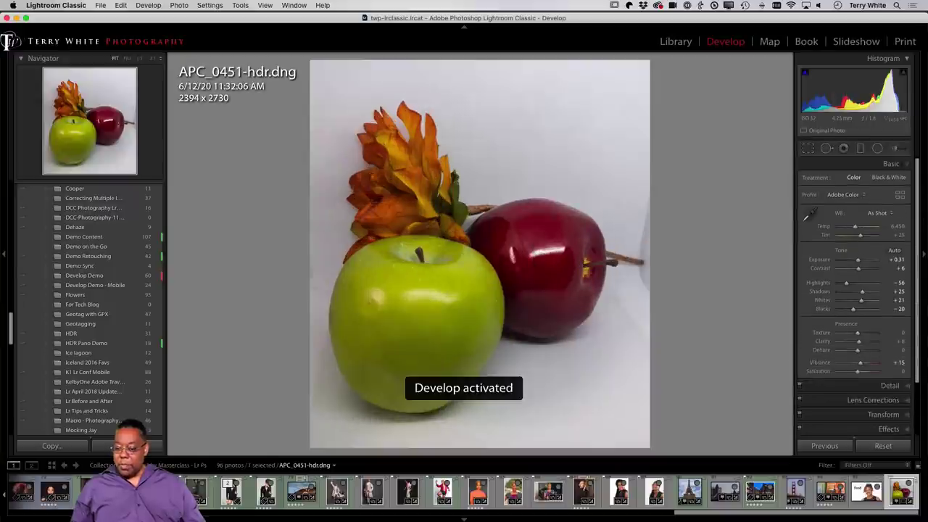
left_click(894, 251)
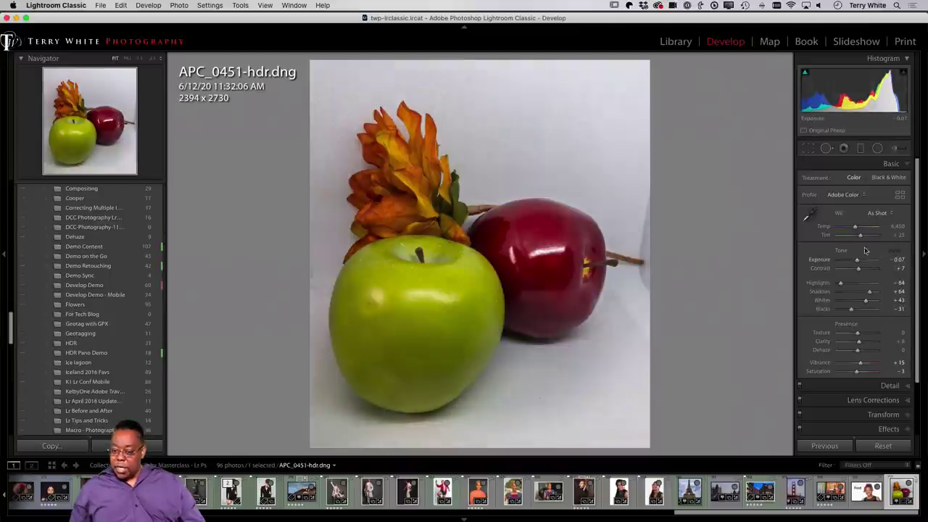
left_click_drag(805, 94, 820, 95)
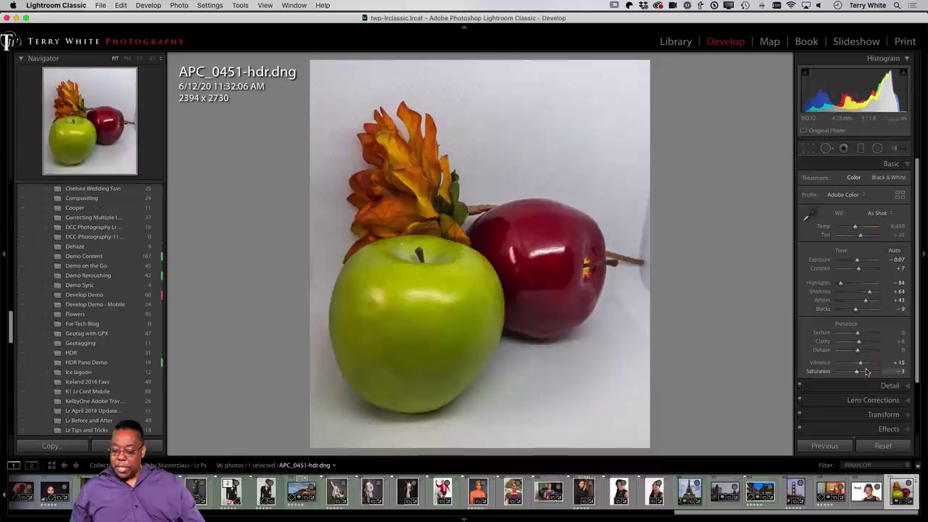
left_click_drag(856, 372, 869, 373)
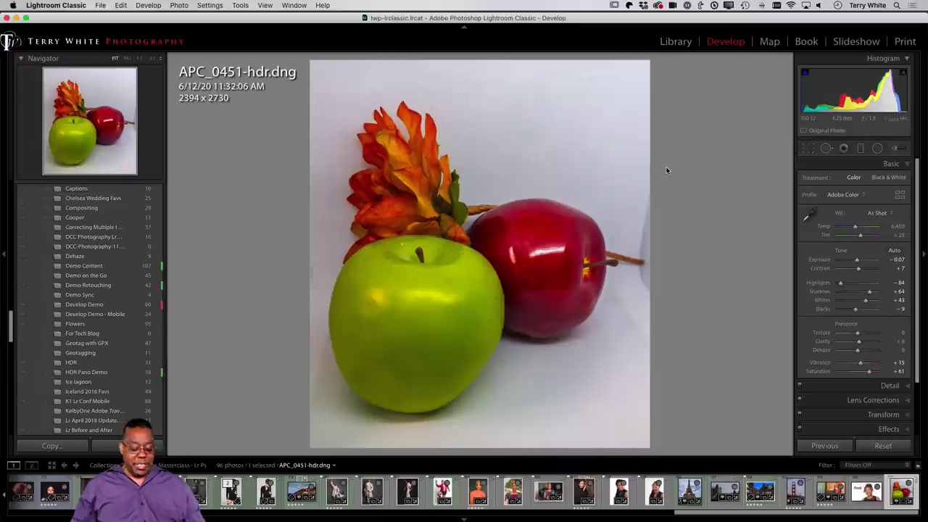
key("backslash")
key("g")
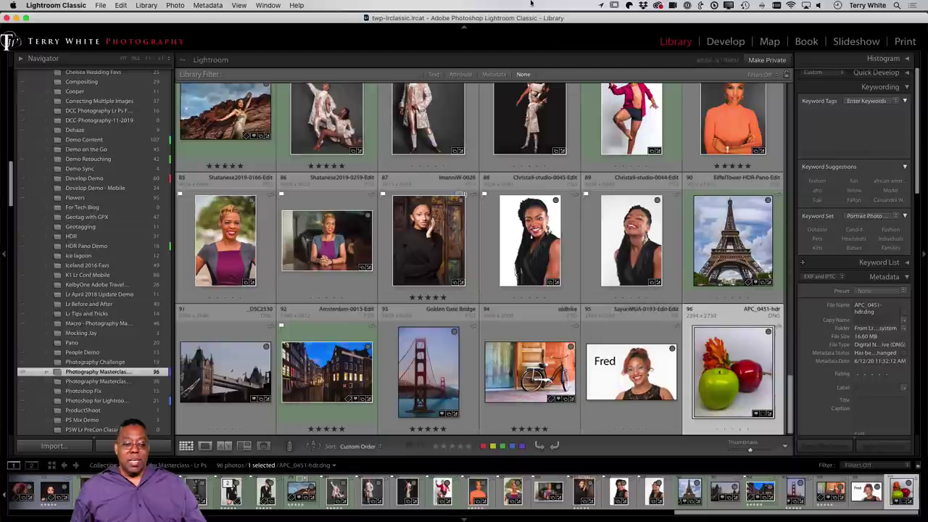
Browse the Library, Photo and File menus over to the Metadata menu
left_click(145, 7)
mouse_move(168, 6)
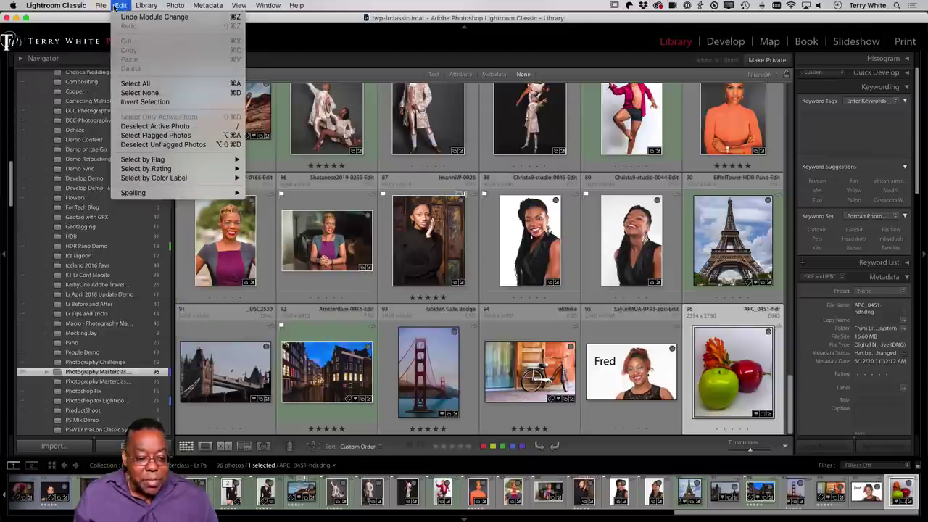
mouse_move(101, 8)
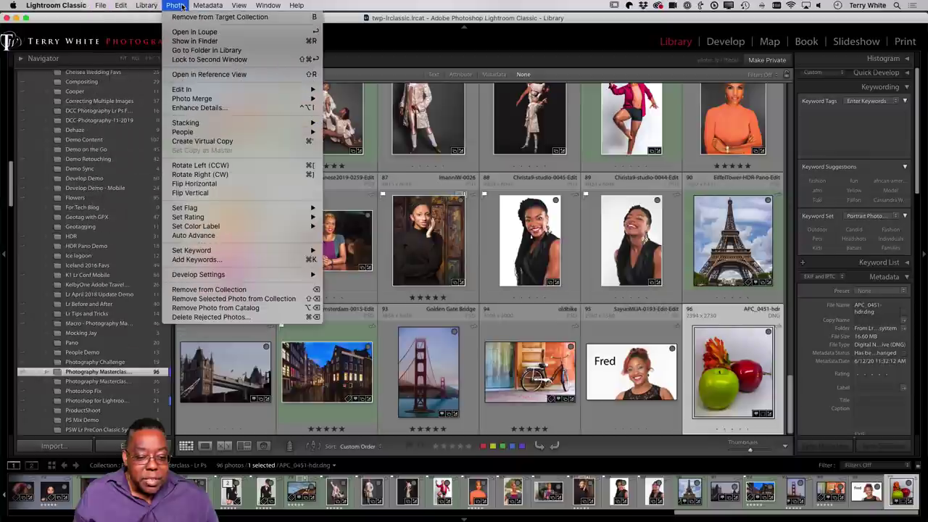
mouse_move(208, 6)
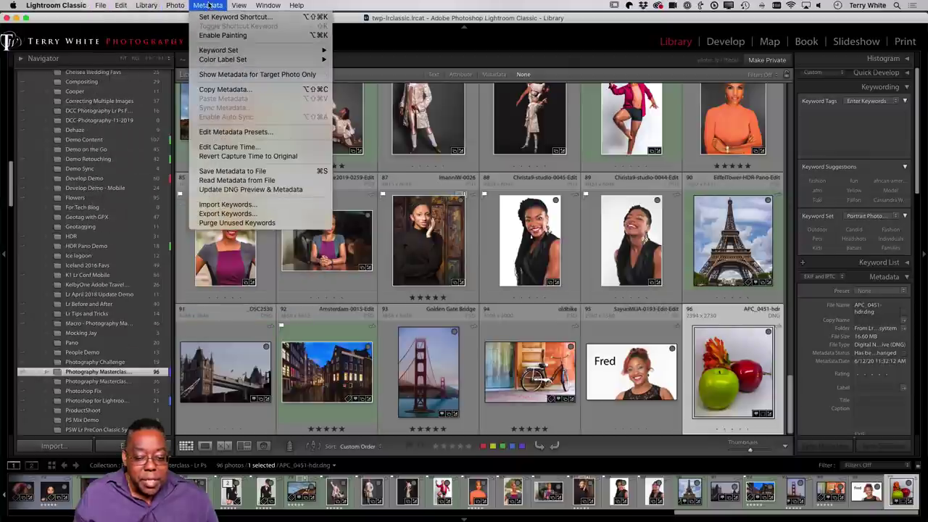
Save the apple photo's metadata to file, turning off the confirmation for next time
left_click(287, 176)
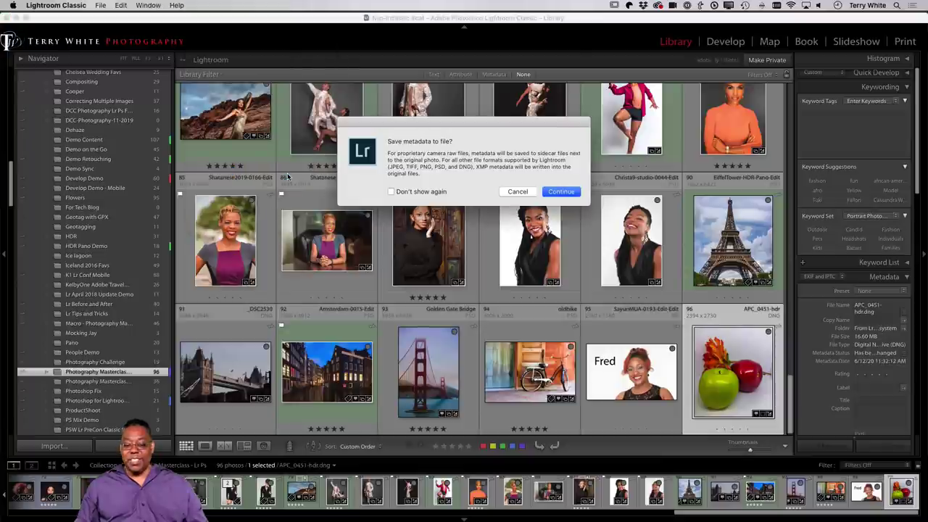
left_click(419, 193)
left_click(561, 192)
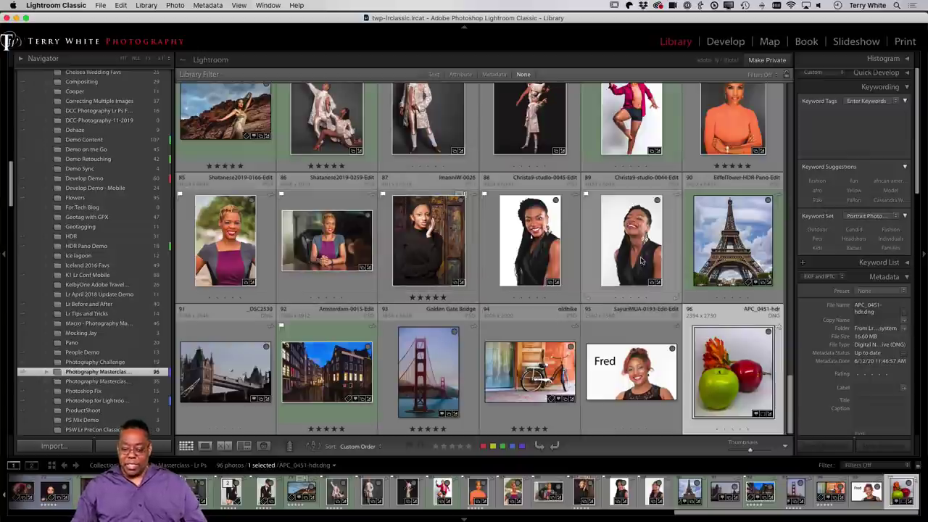
Select Tuki-Yellow-SpringShoot-0044-Edit.psd in the grid and bring up its Edit in Photoshop options
scroll(576, 242, "up", 5)
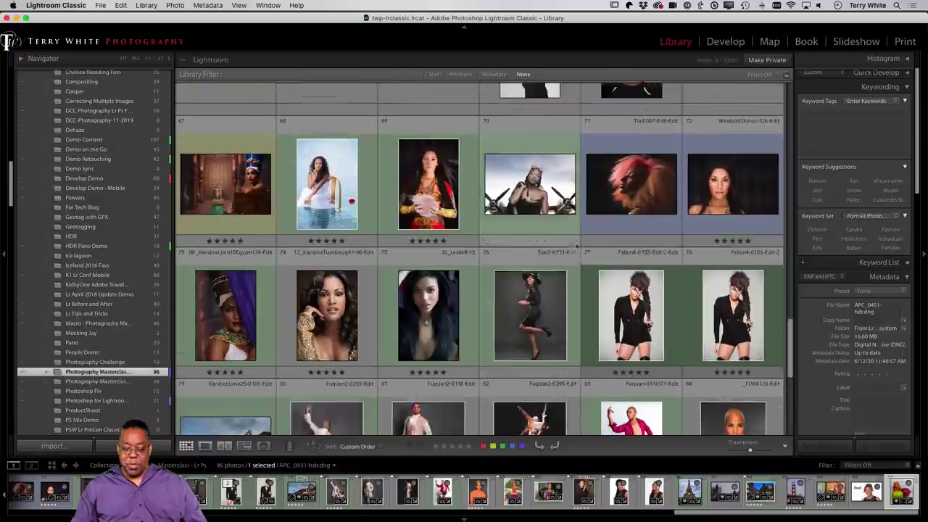
scroll(577, 245, "up", 10)
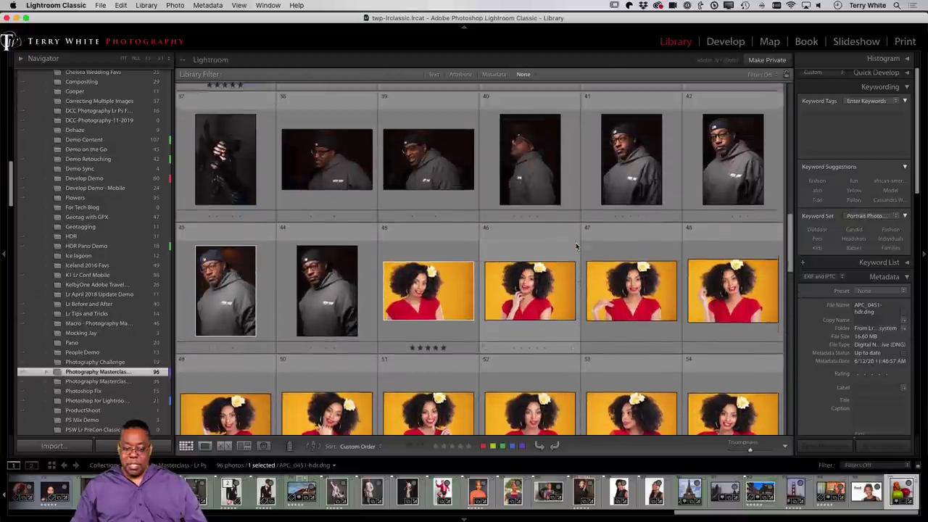
scroll(575, 246, "up", 6)
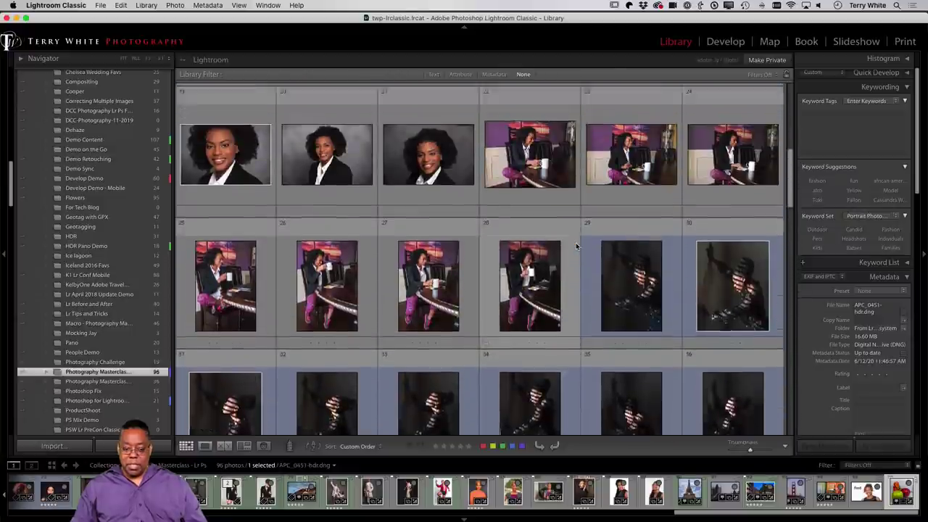
scroll(576, 247, "up", 3)
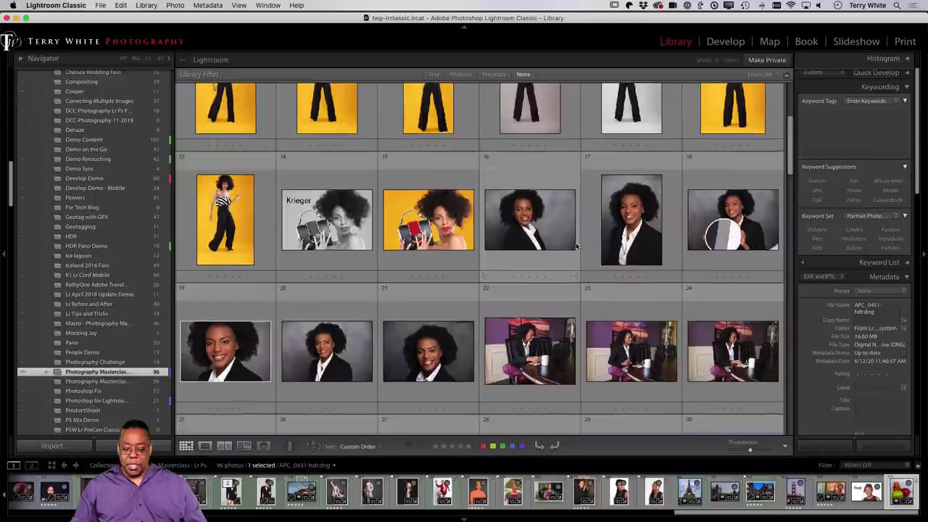
left_click(308, 216)
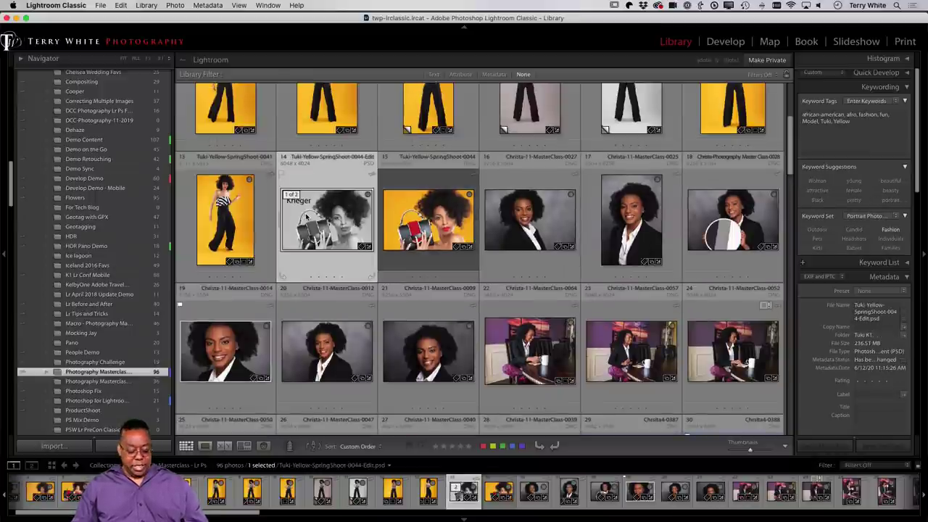
key("super+e")
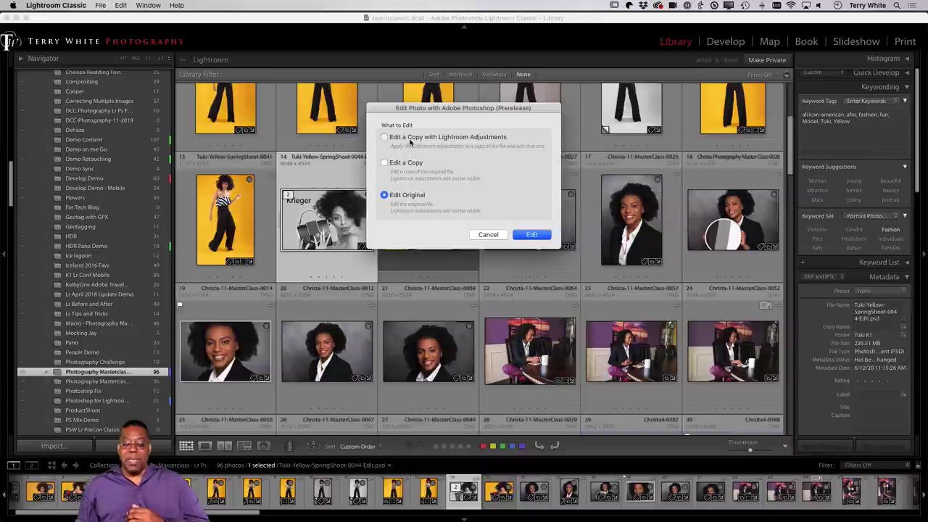
Choose Edit Original instead of an adjusted copy and open the PSD in Photoshop
left_click(385, 137)
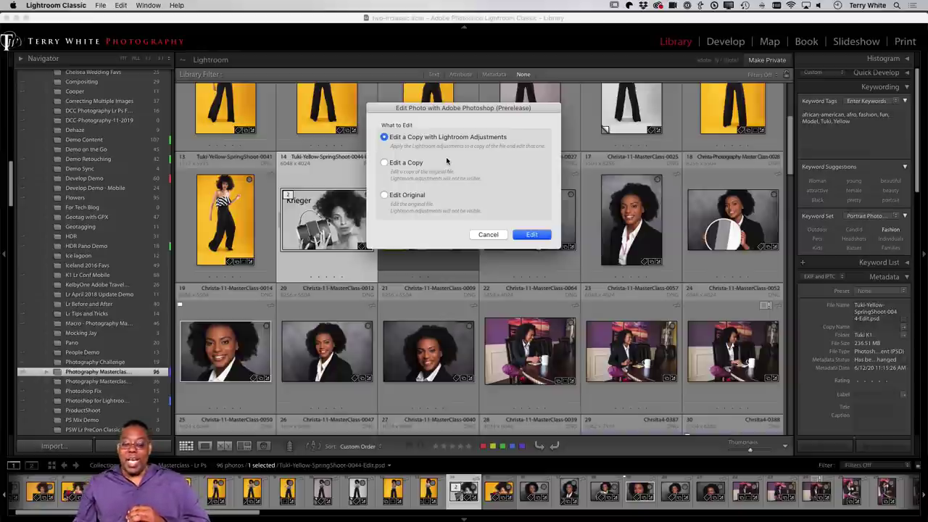
left_click(417, 196)
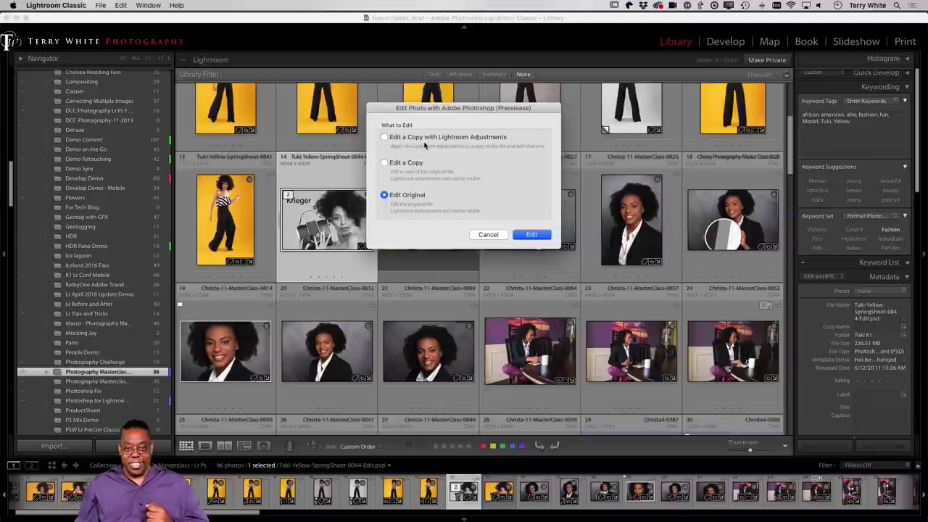
left_click(532, 234)
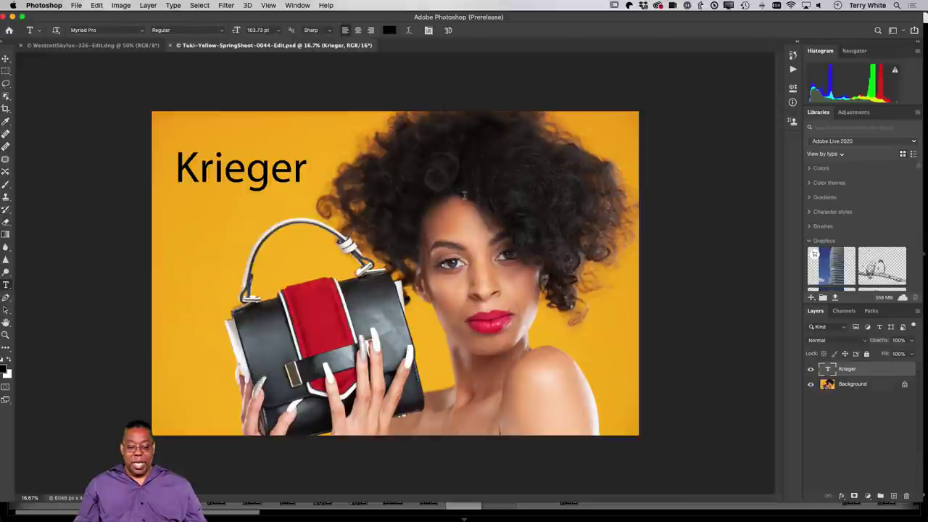
Replace the Krieger headline text with 'Fashion' and save the PSD
left_click(236, 171)
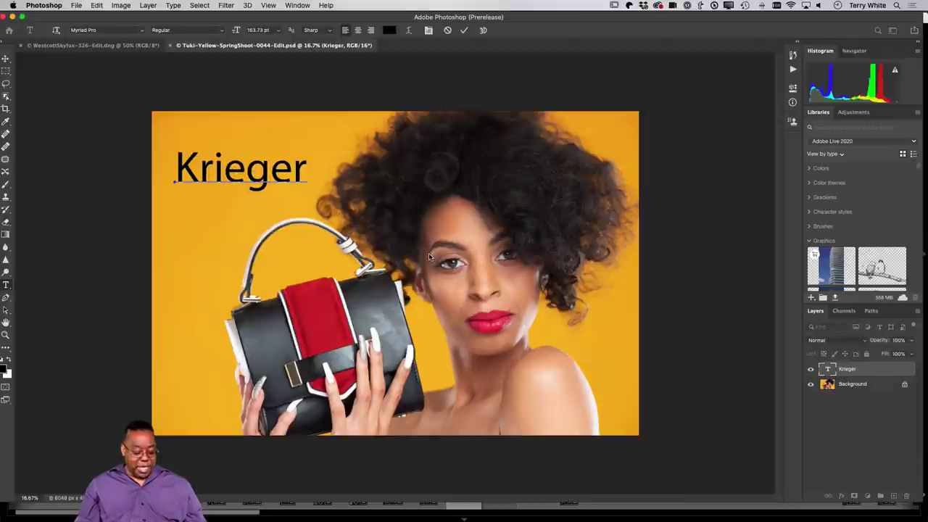
key("super+a")
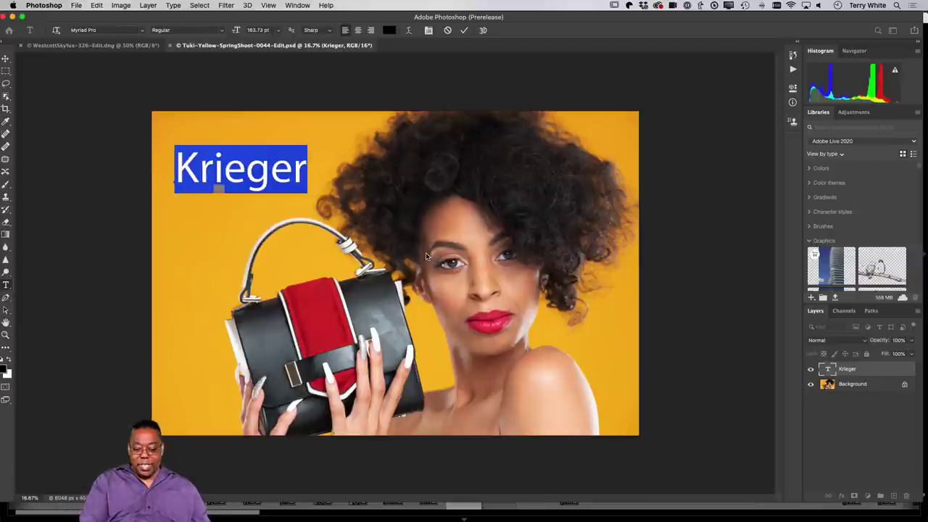
type("Fas")
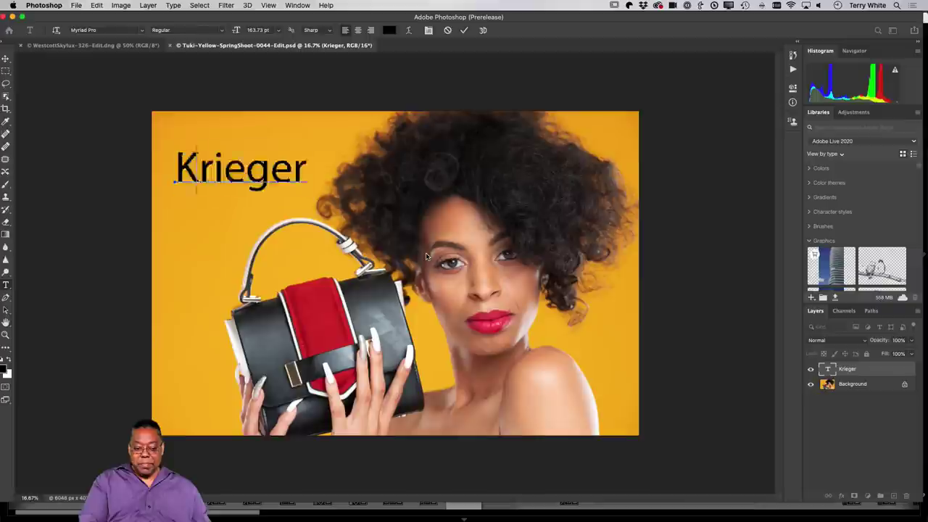
type("hion")
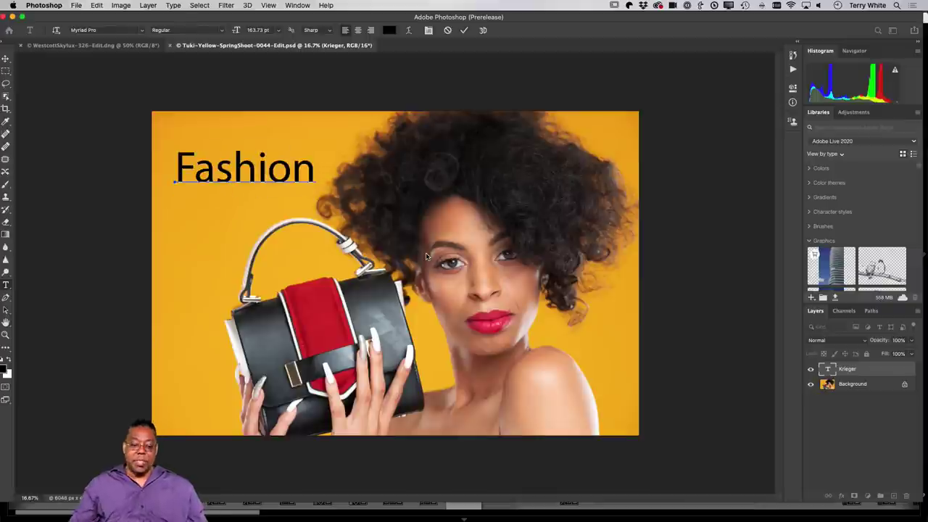
left_click(465, 30)
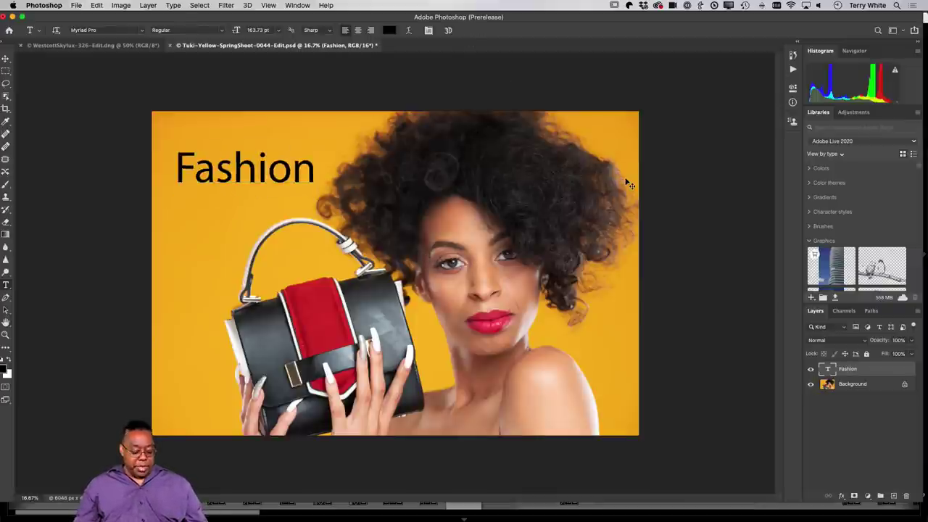
key("ctrl+s")
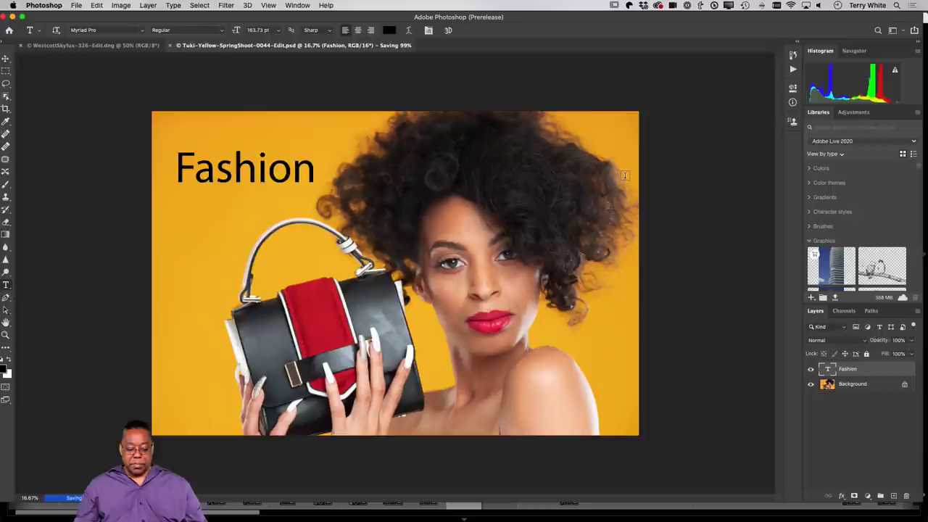
Slightly tighten the letter spacing of 'Fashion' and commit the change
left_click(288, 165)
double_click(288, 167)
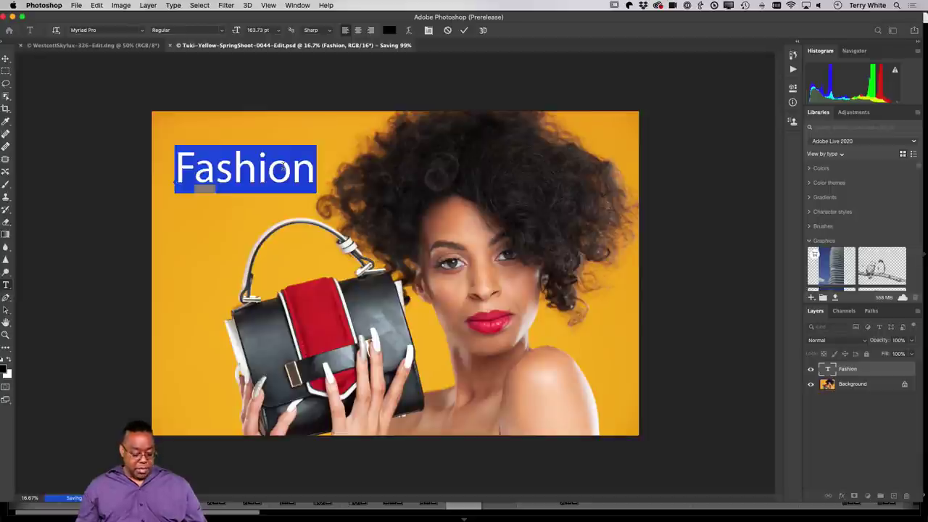
key("alt+Left")
key("alt+Left")
key("alt+Left")
key("alt+Left")
key("alt+Left")
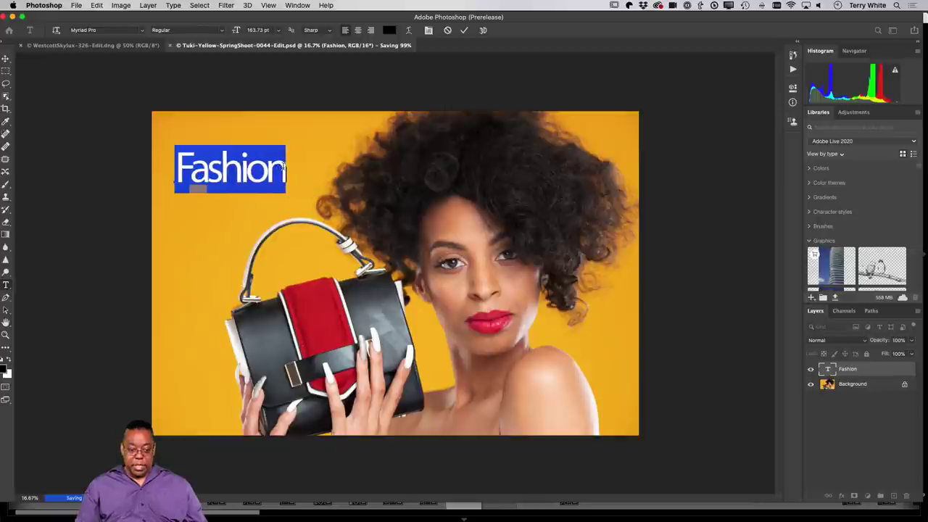
key("alt+Right")
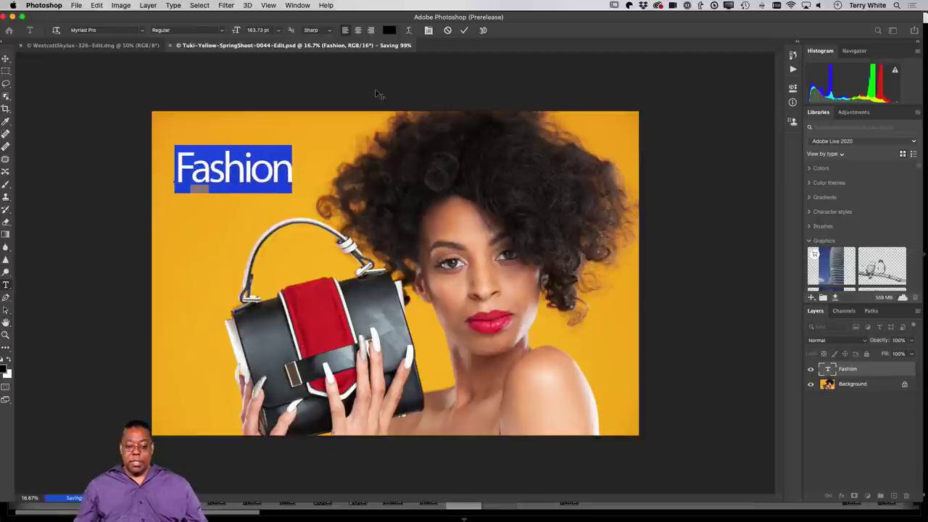
left_click(464, 30)
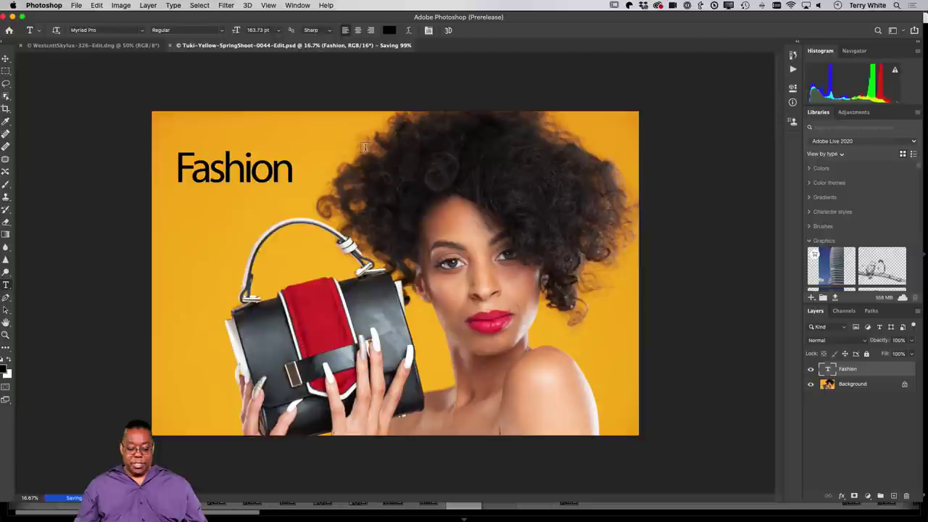
Close the saved Fashion document and switch back to Lightroom Classic
key("super+w")
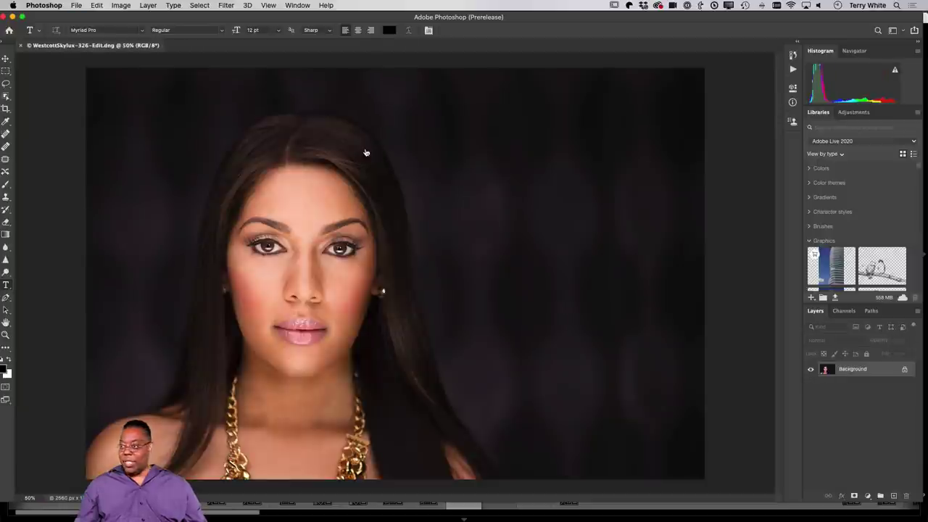
key("super+Tab")
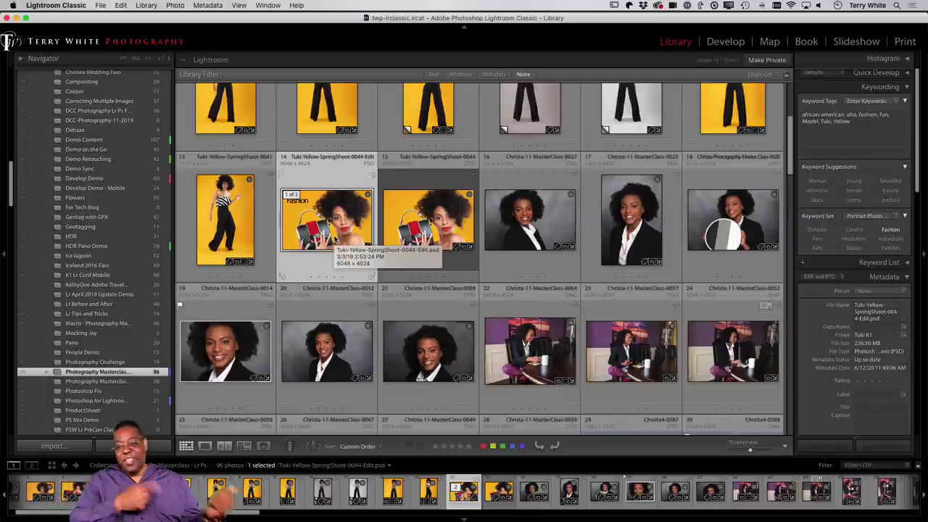
Switch to the cloud Lightroom app showing the Photography Masterclass - Lr Ps album
mouse_move(371, 175)
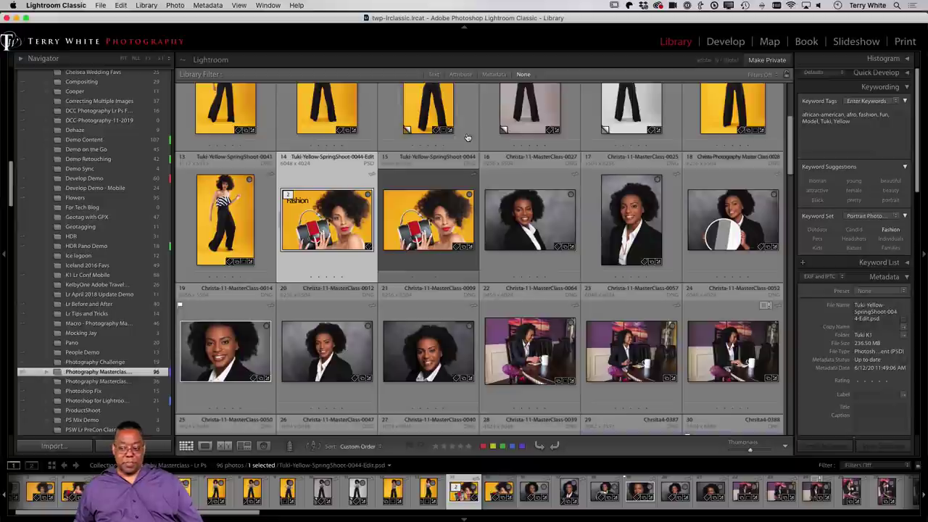
key("super+Tab")
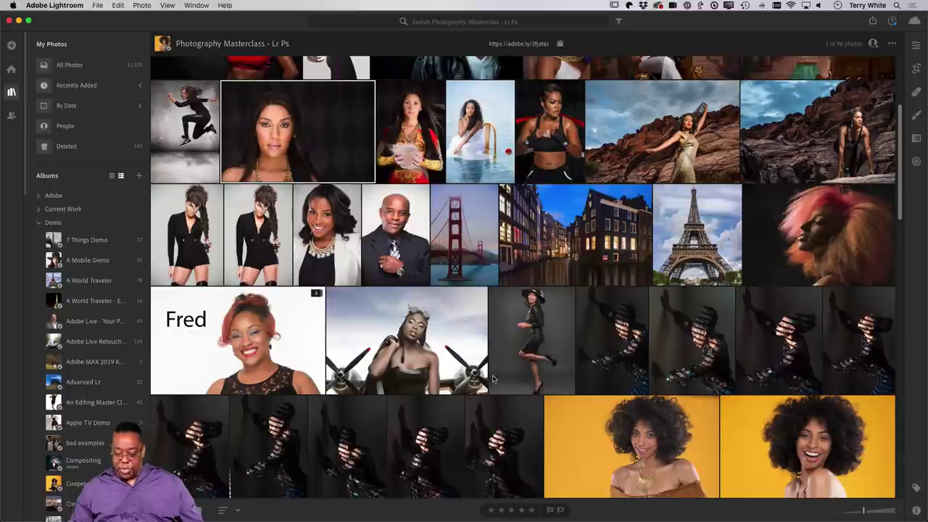
Show the Info panel for the yellow-background portrait and check the red-dress photo's sync status
left_click(652, 476)
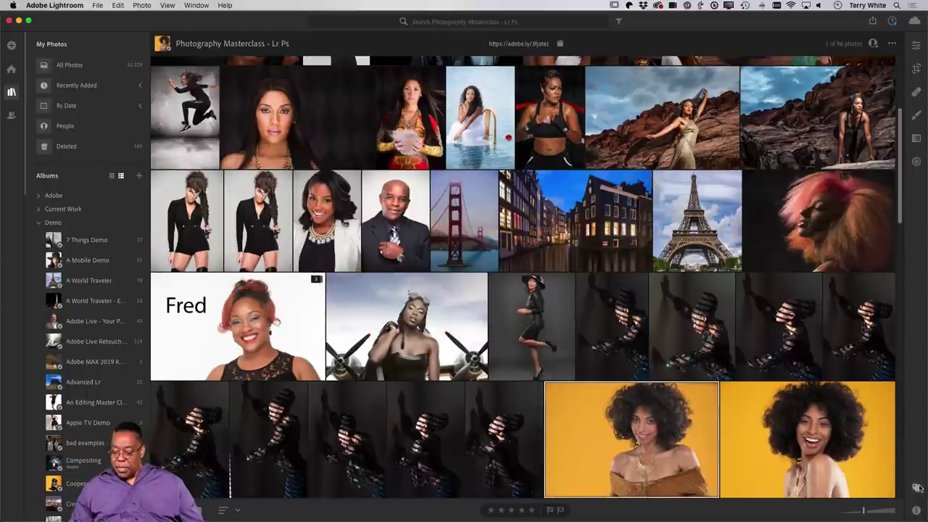
left_click(916, 488)
left_click(915, 488)
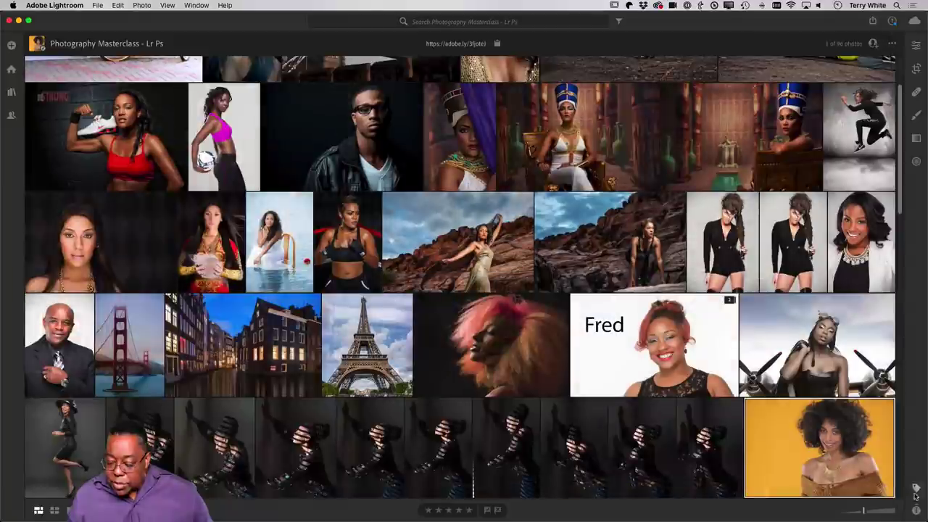
left_click(915, 511)
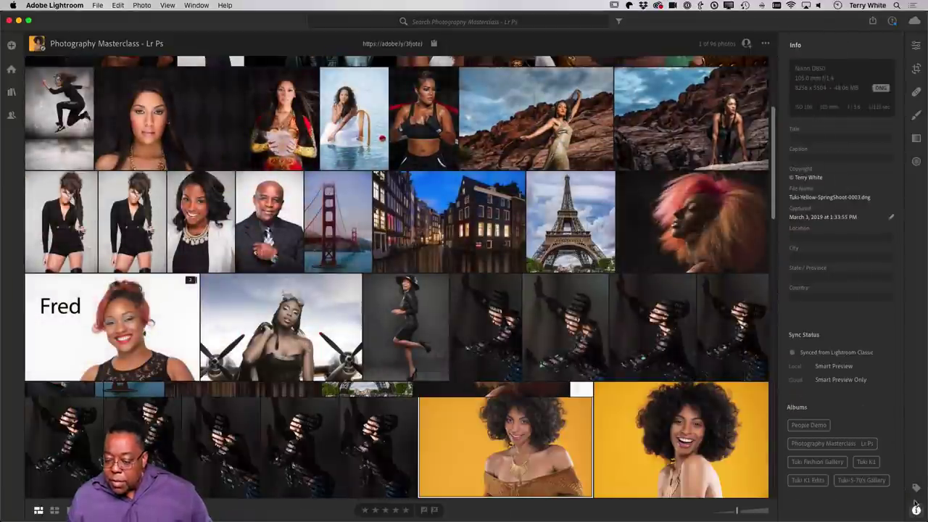
scroll(634, 394, "down", 8)
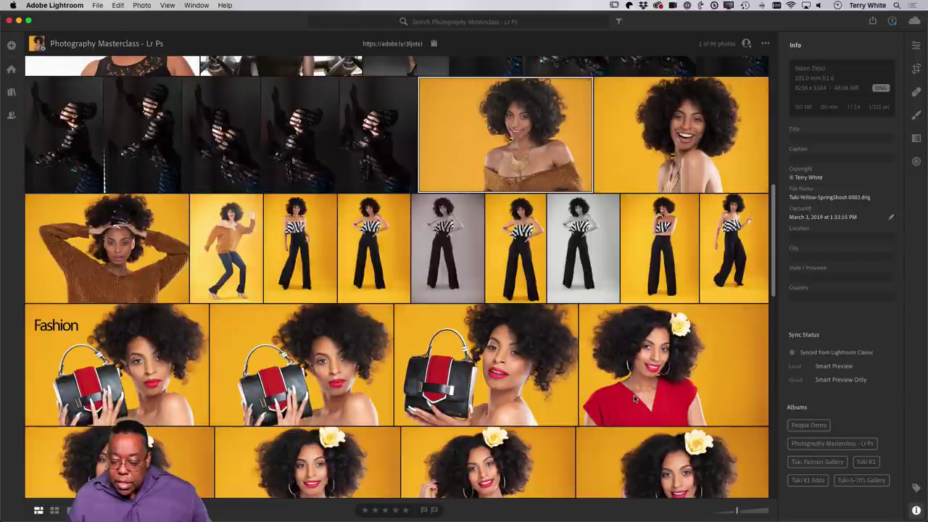
left_click(634, 398)
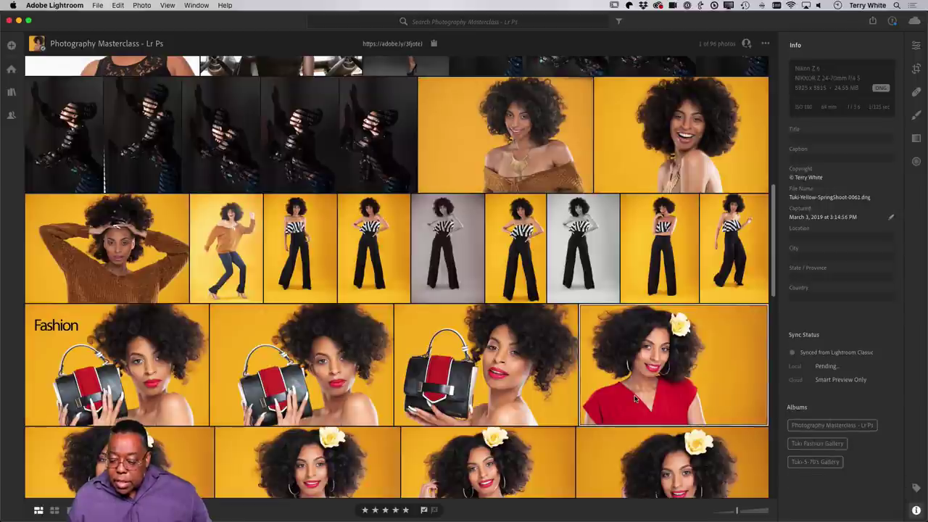
scroll(635, 398, "down", 6)
scroll(635, 399, "down", 2)
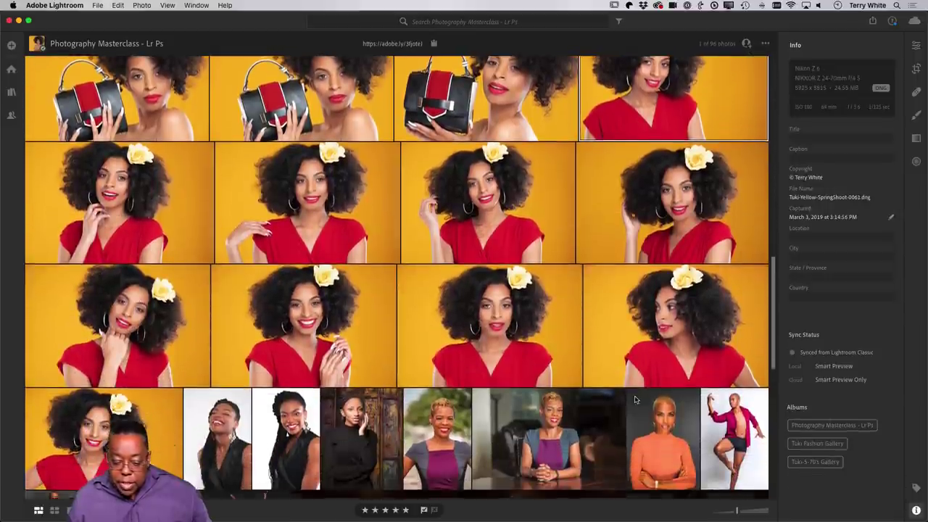
scroll(634, 399, "up", 2)
scroll(634, 399, "down", 7)
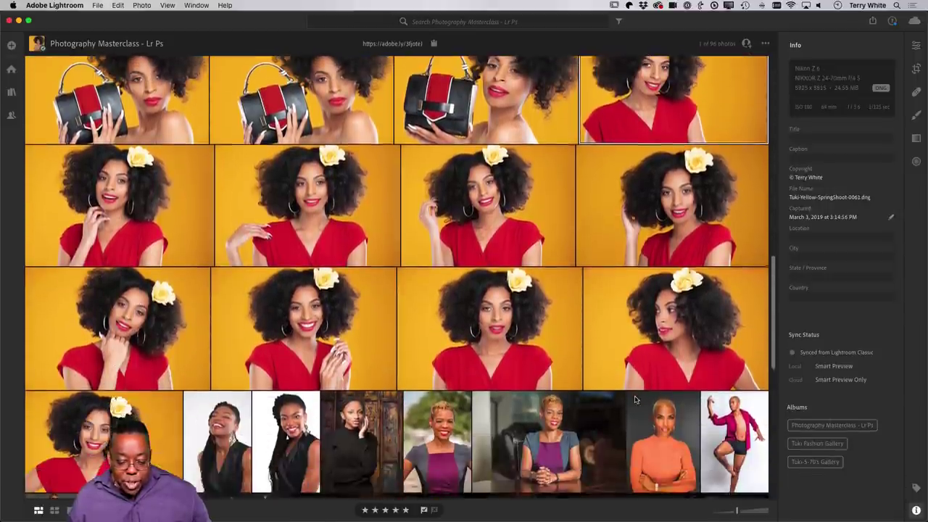
scroll(634, 398, "down", 1)
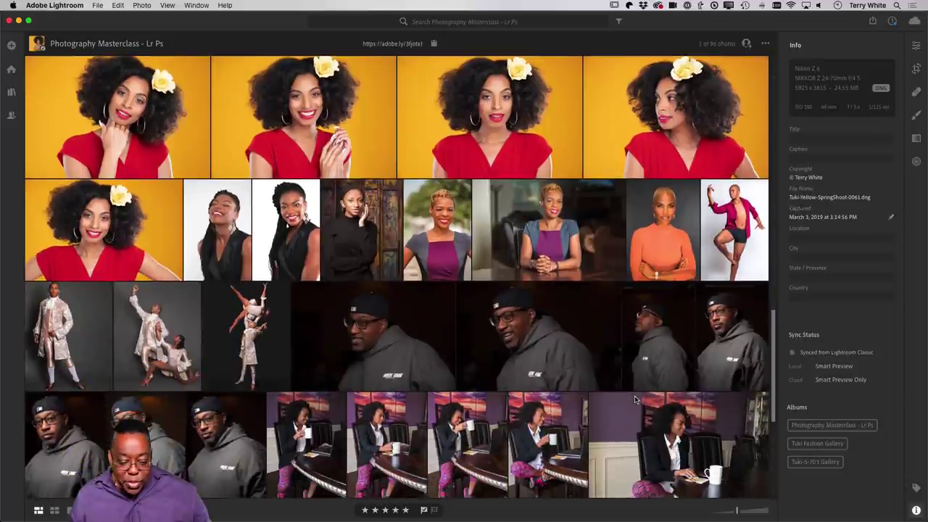
Inspect details of the dancers, apple still-life and business portrait photos, then hide the Info panel
left_click(173, 349)
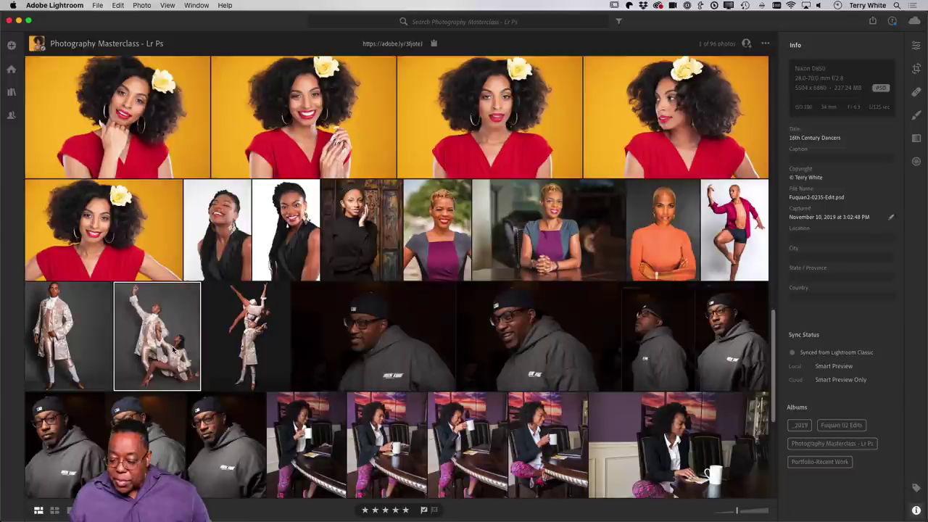
scroll(247, 368, "down", 8)
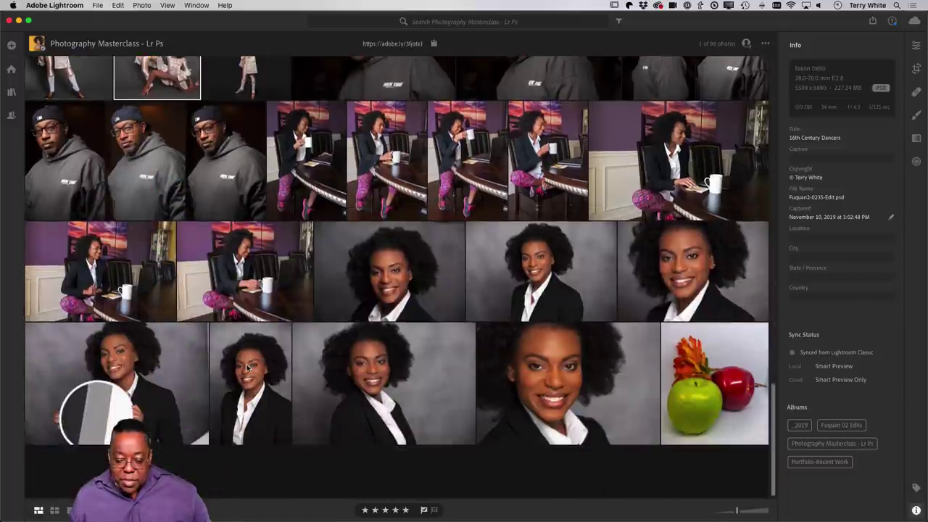
left_click(700, 391)
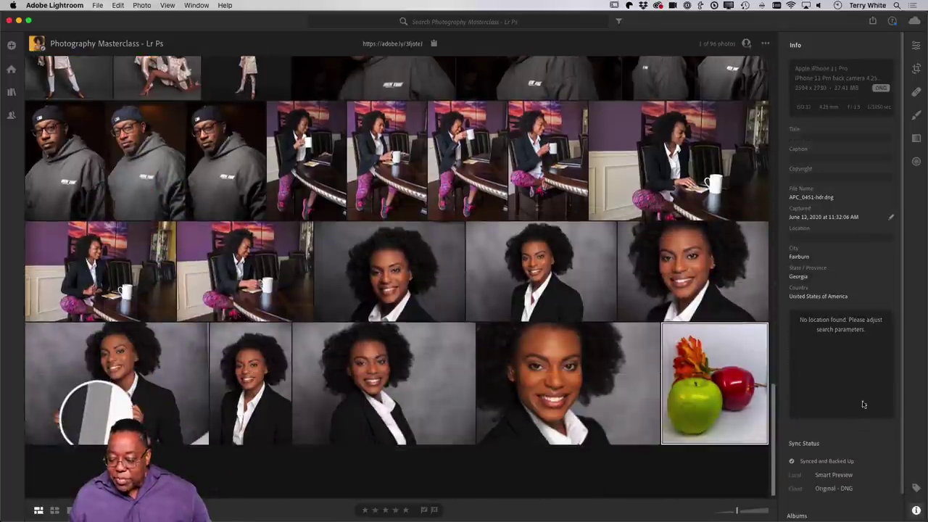
left_click(572, 395)
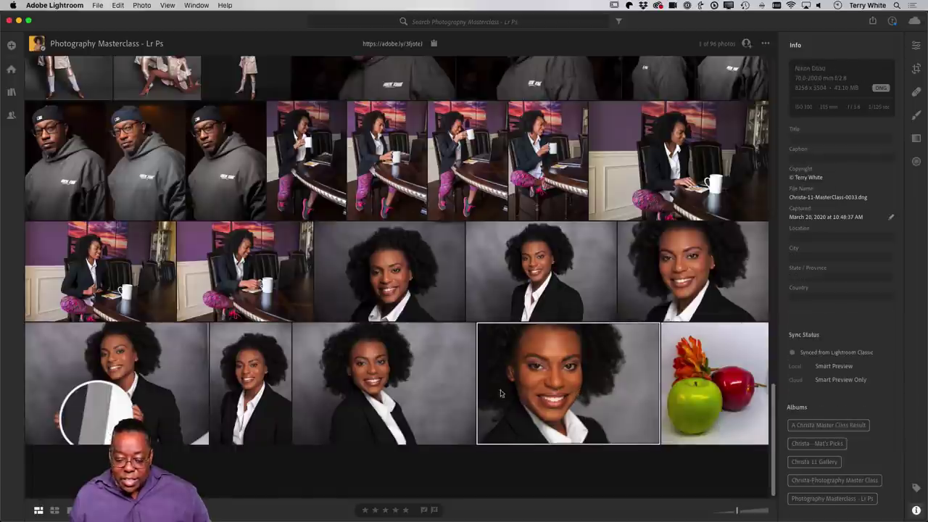
scroll(488, 389, "up", 20)
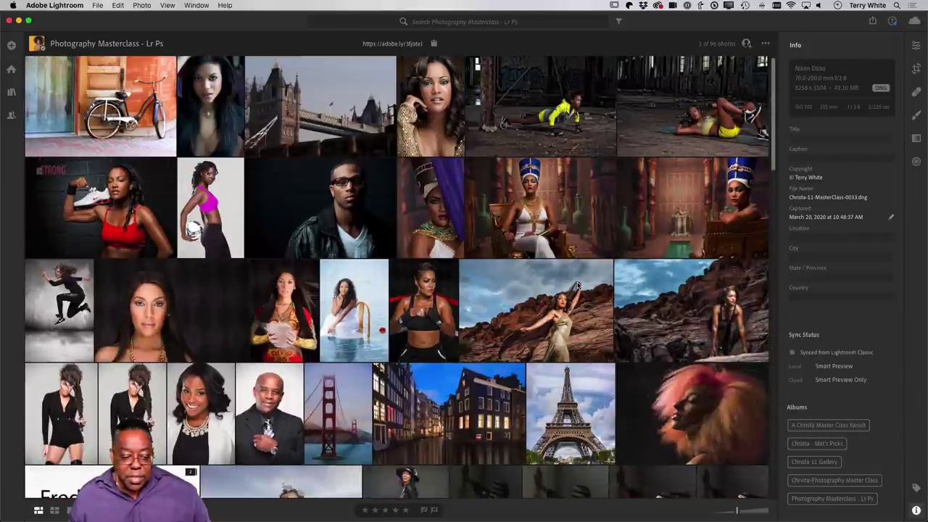
scroll(573, 290, "down", 5)
scroll(578, 285, "down", 15)
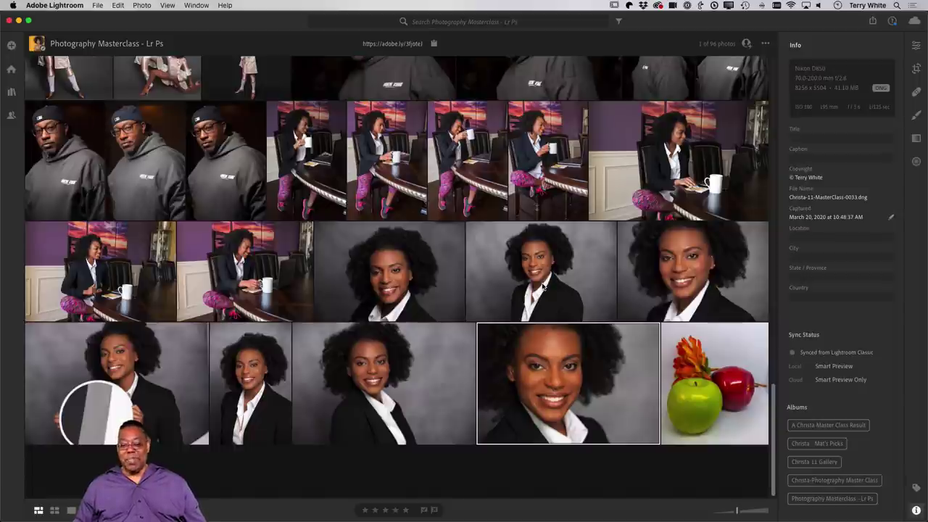
left_click(915, 45)
Widen the grid, select the apple still-life thumbnail, and switch to another application
key("g")
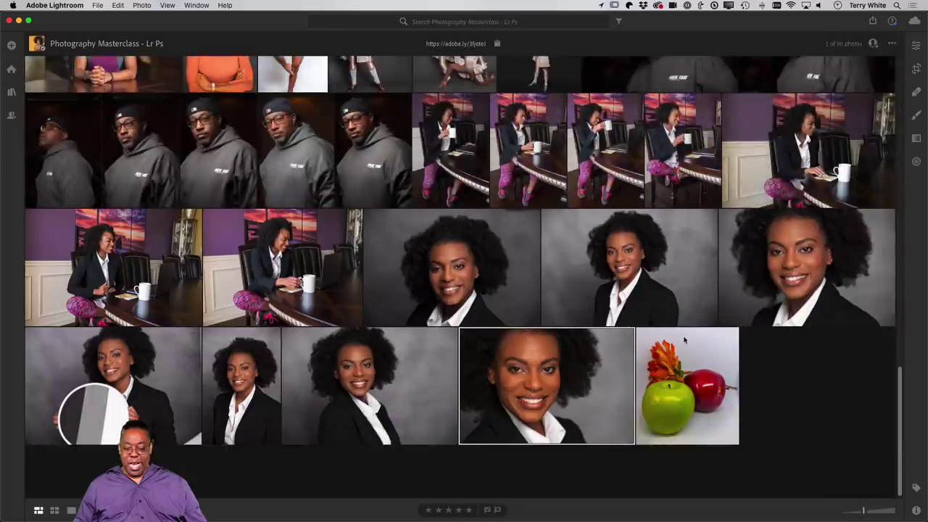
left_click(693, 384)
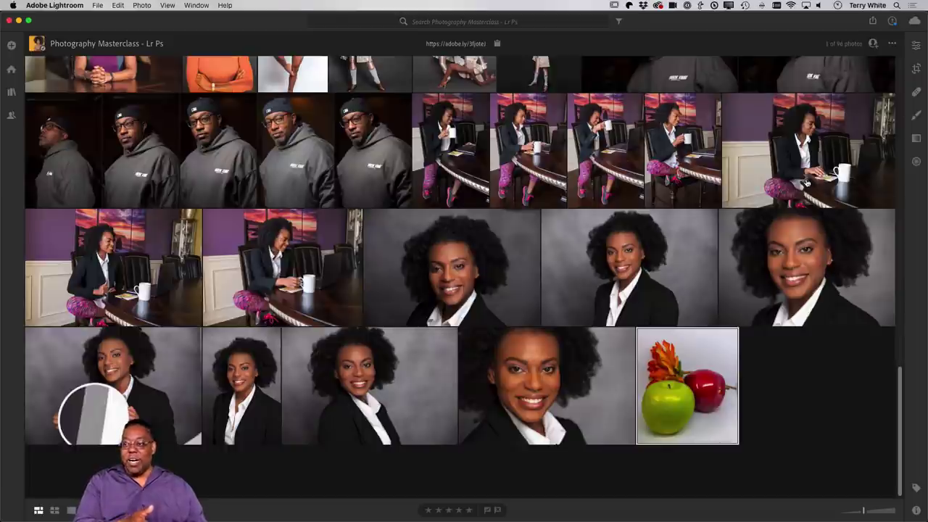
key("super+Tab")
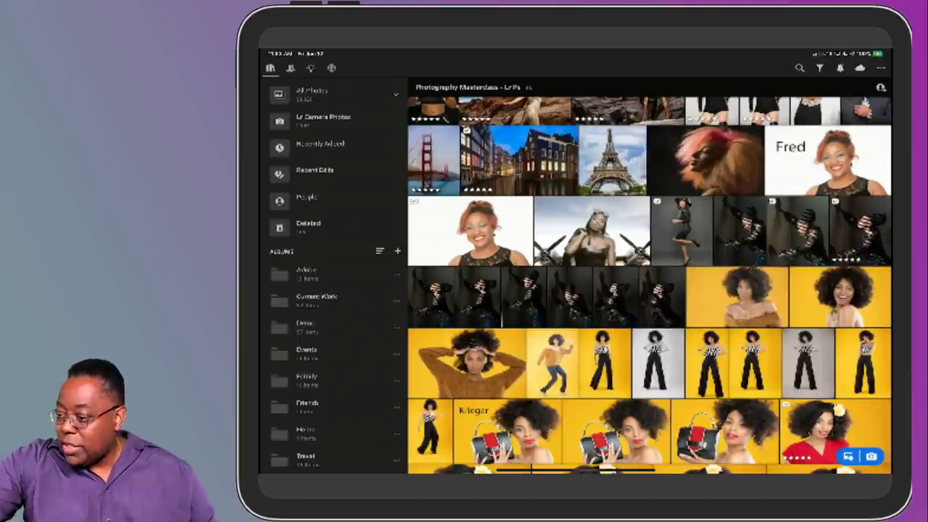
On the iPad, open the red-dress portrait against yellow and show its Edit adjustments
left_click(591, 230)
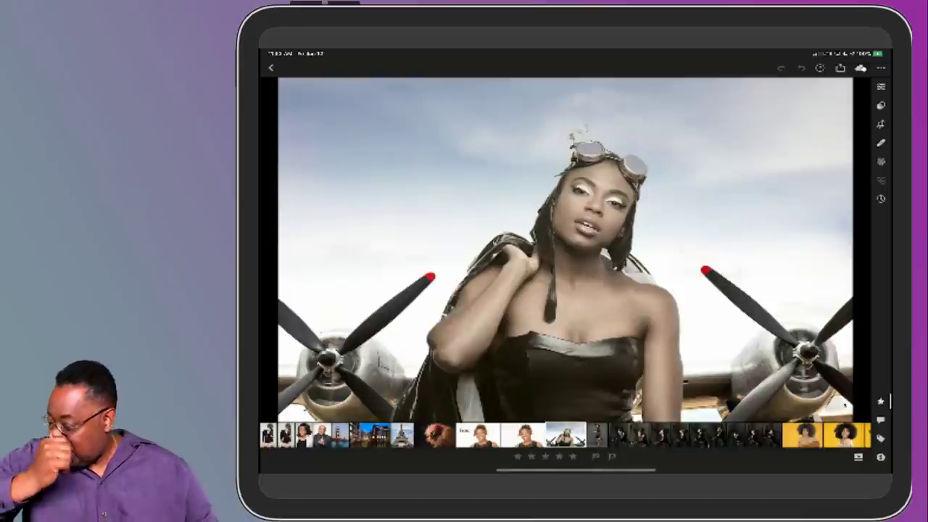
left_click(271, 68)
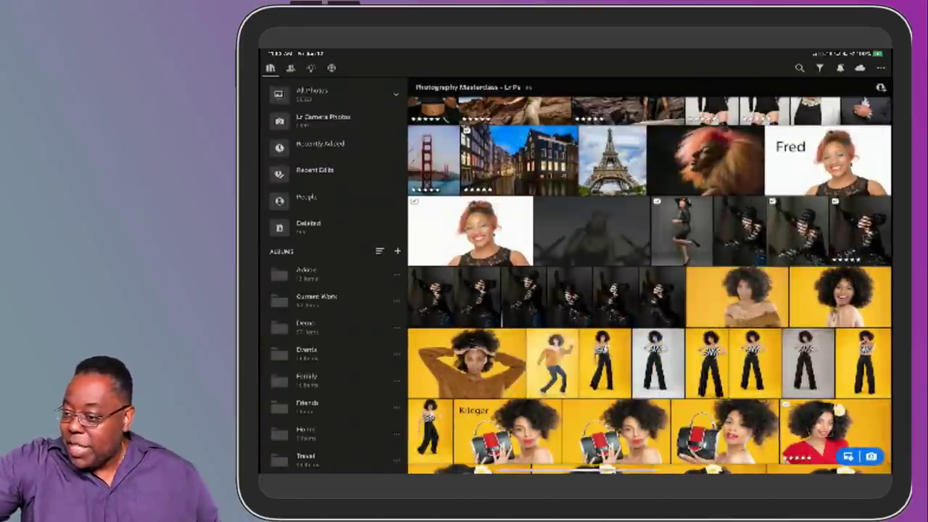
scroll(650, 284, "up", 3)
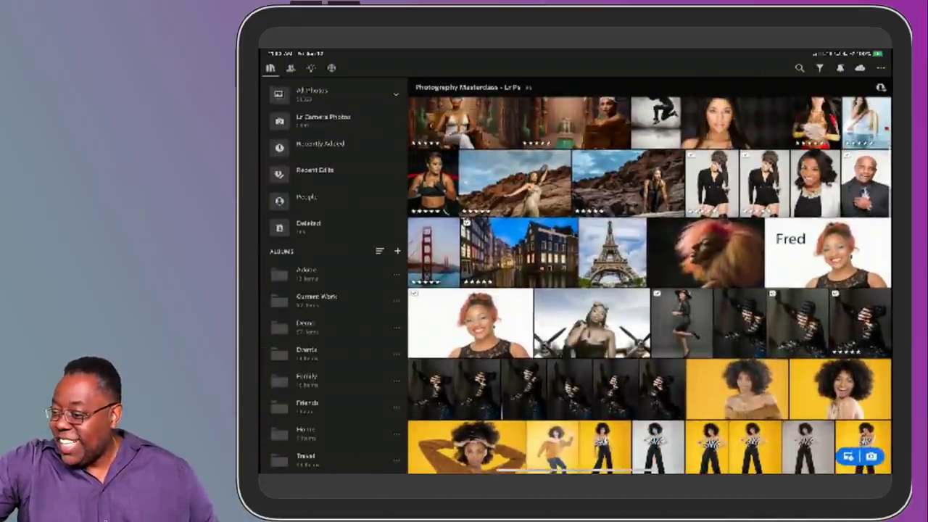
scroll(649, 284, "down", 10)
scroll(649, 284, "up", 2)
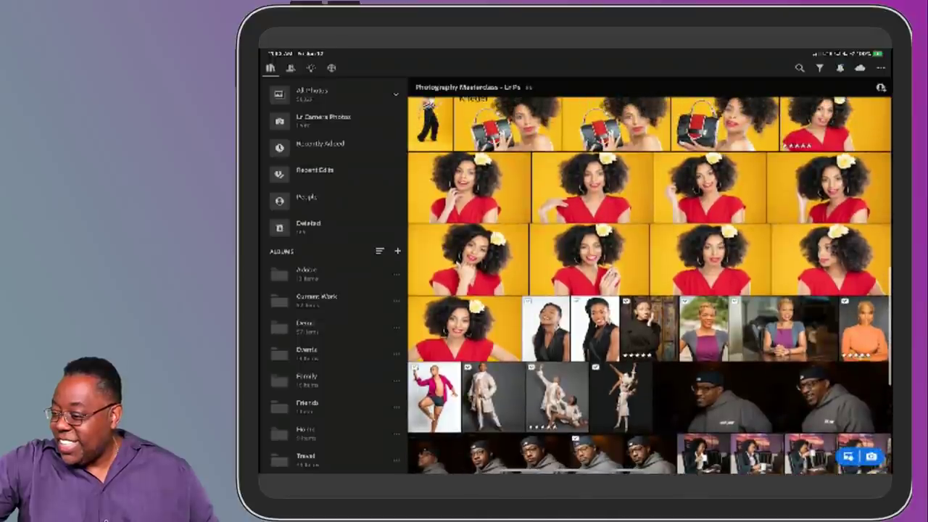
left_click(710, 258)
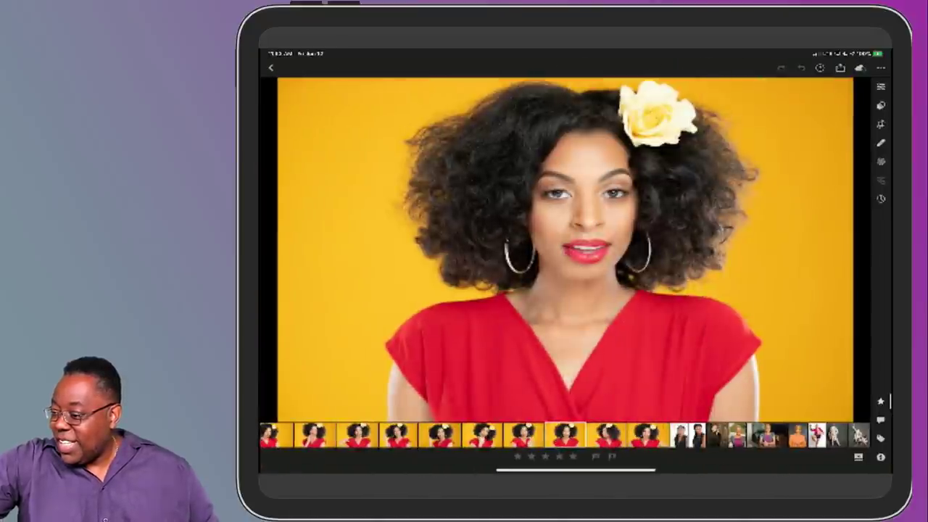
left_click(881, 86)
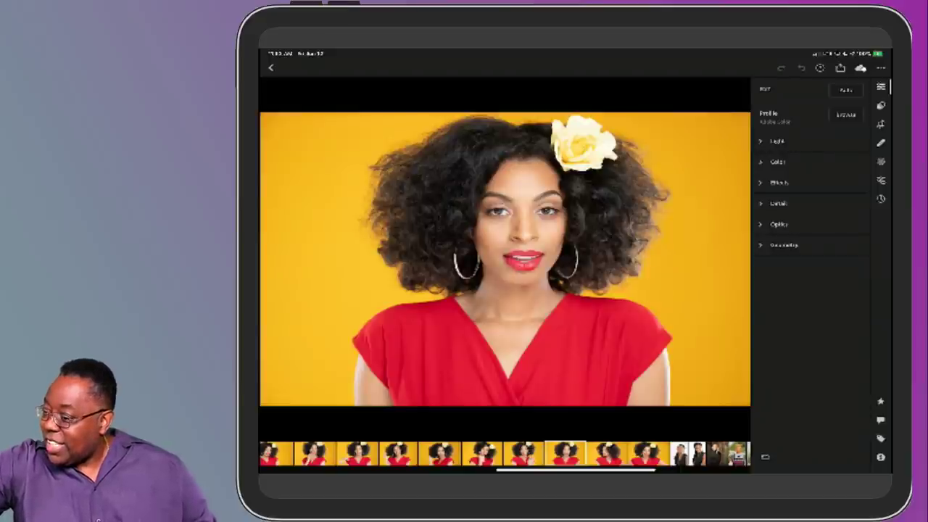
Crop the red-dress portrait narrower to a vertical framing and return to the album grid
left_click(881, 124)
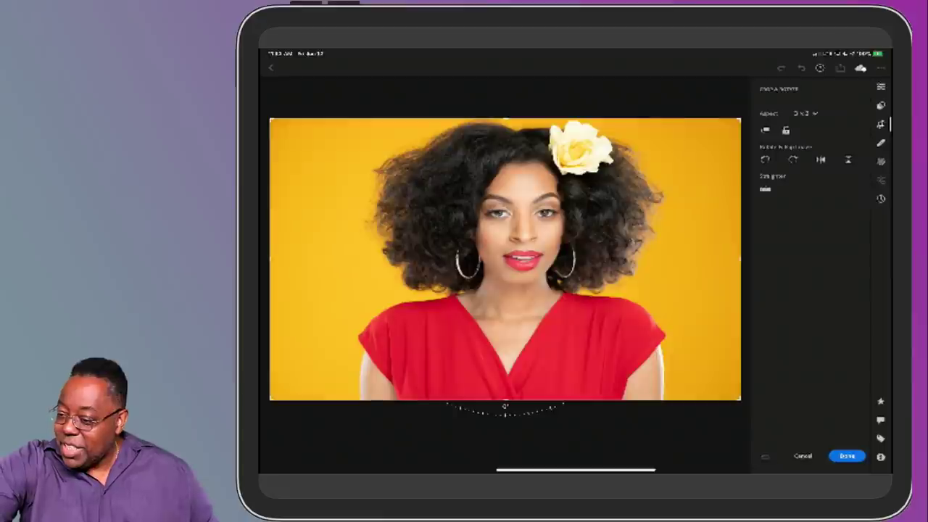
left_click_drag(269, 259, 348, 258)
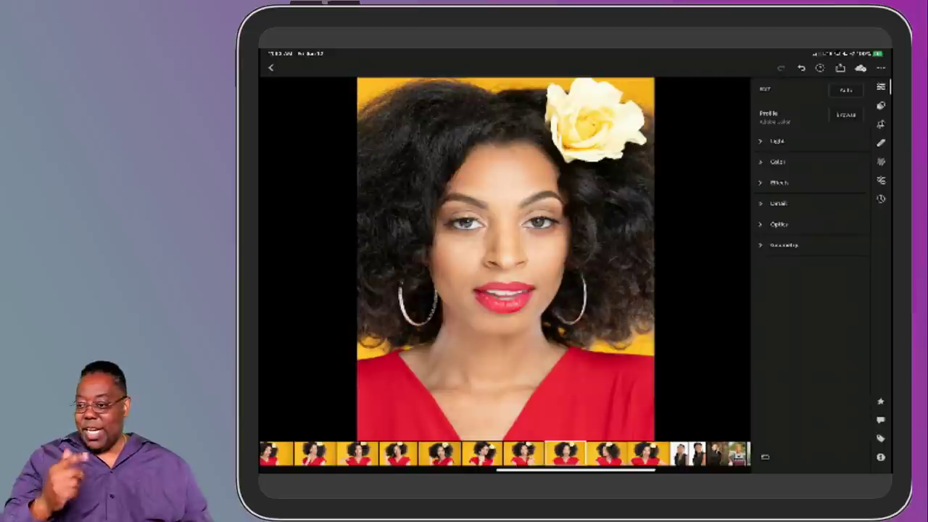
left_click(271, 68)
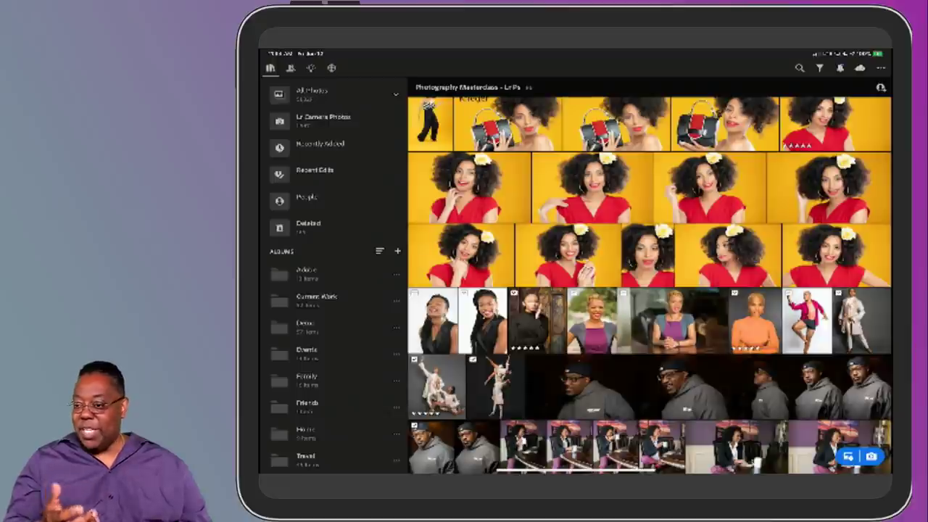
scroll(650, 284, "up", 2)
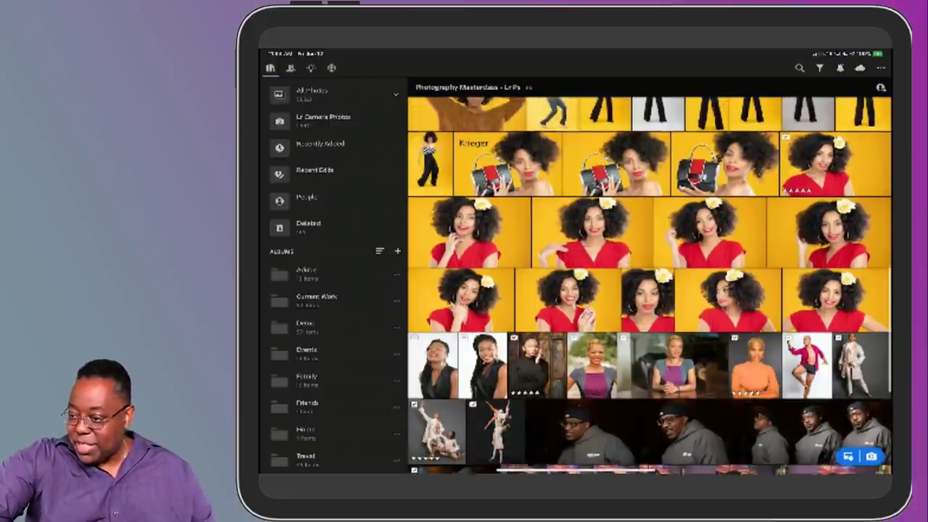
left_click(508, 166)
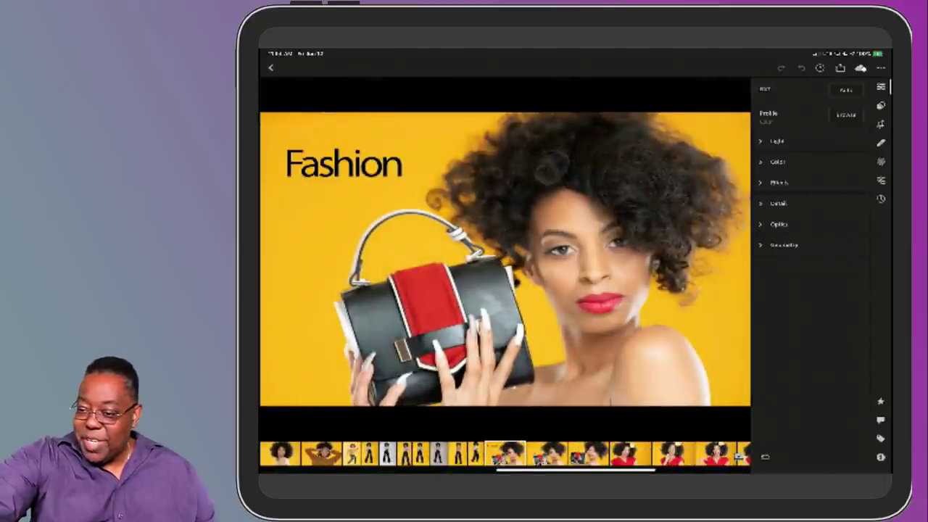
left_click(271, 68)
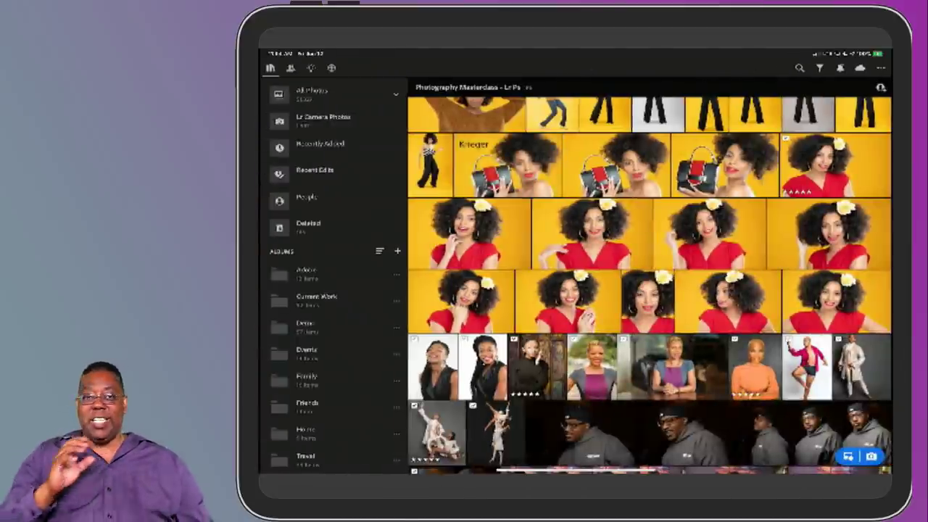